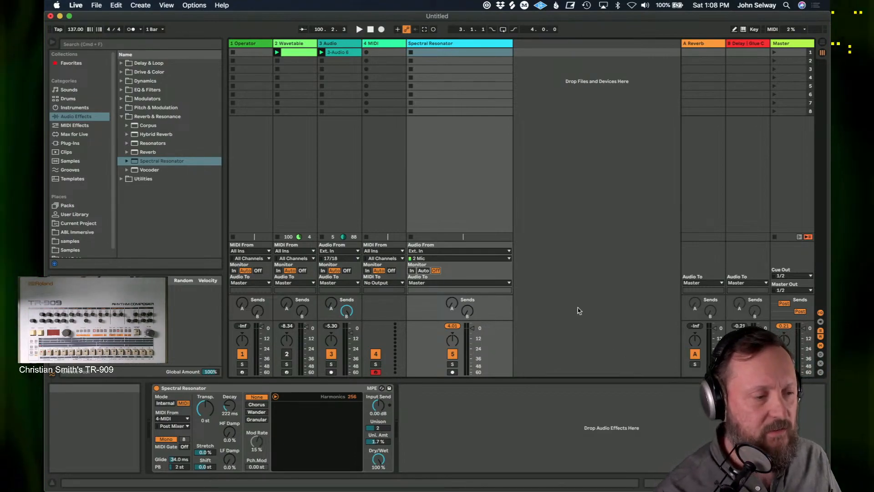
# Step: Inspect the recorded clip on the 3 Audio track, and bring up that track's device chain
pyautogui.click(338, 43)
pyautogui.doubleClick(339, 52)
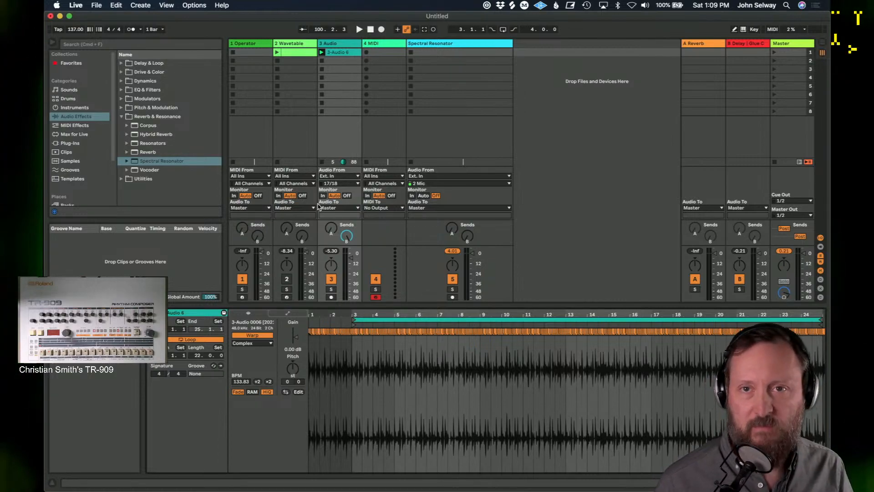
pyautogui.doubleClick(340, 45)
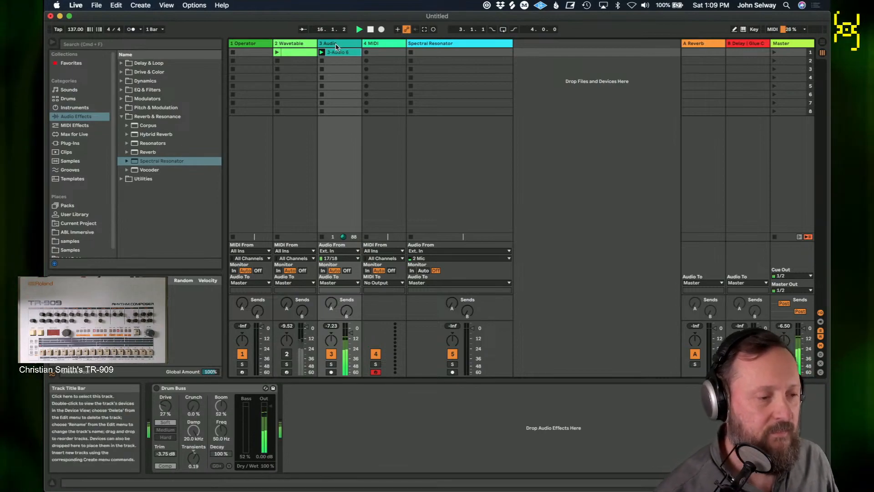
# Step: Compare the 3 Audio track with Drum Buss on and bypassed, leave it enabled, and raise its Transients to 0.22
pyautogui.click(156, 388)
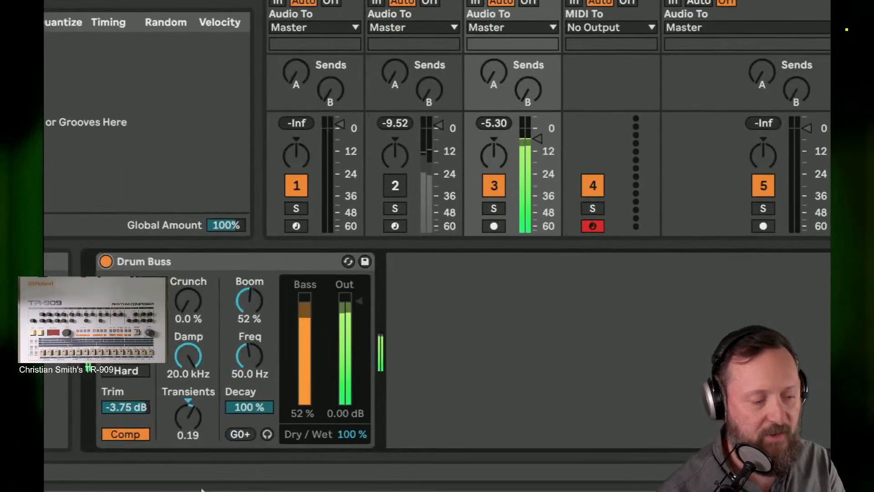
pyautogui.moveTo(200, 490)
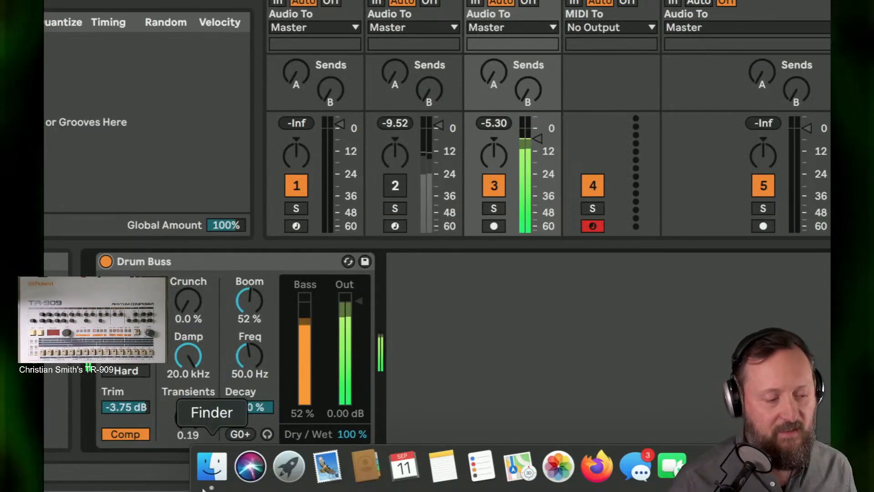
pyautogui.click(106, 262)
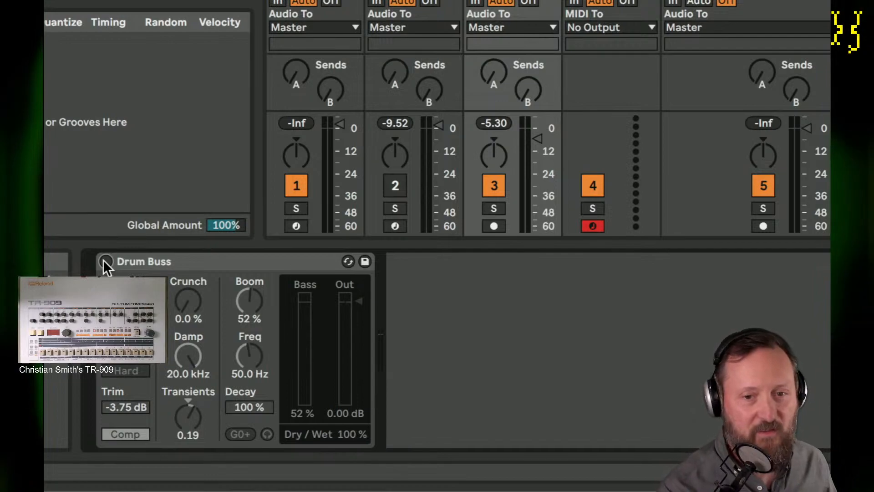
pyautogui.click(104, 261)
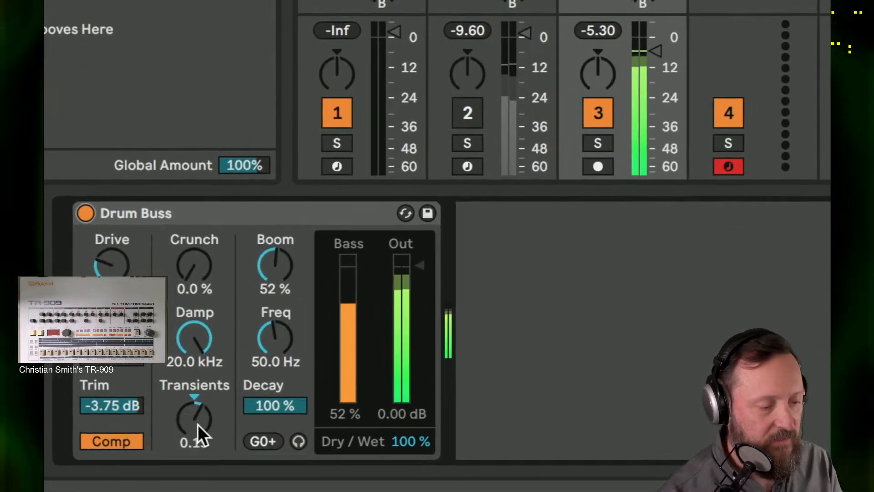
pyautogui.moveTo(198, 425)
pyautogui.mouseDown()
pyautogui.moveTo(198, 392)
pyautogui.moveTo(198, 415)
pyautogui.mouseUp()
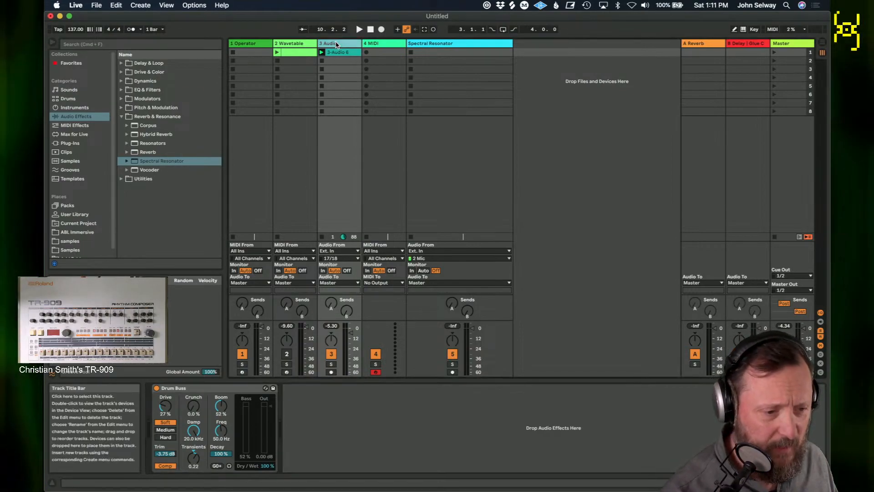
# Step: Try zeroing the filter and time modulation of return B's Delay, and play with the 3 Audio track's send B at 0.0 dB
pyautogui.click(749, 44)
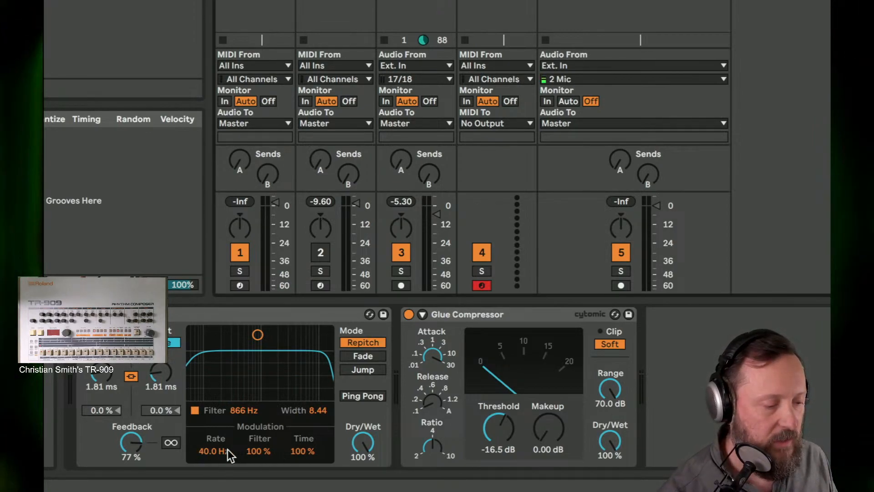
pyautogui.doubleClick(249, 452)
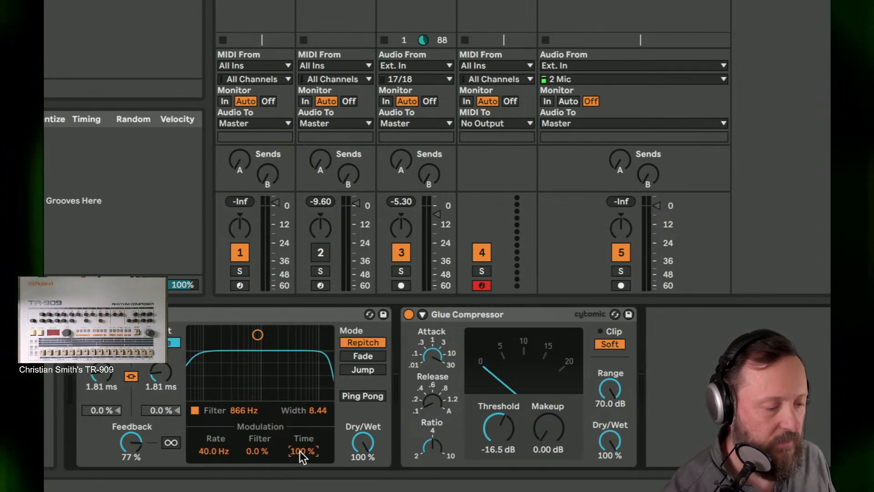
pyautogui.doubleClick(300, 451)
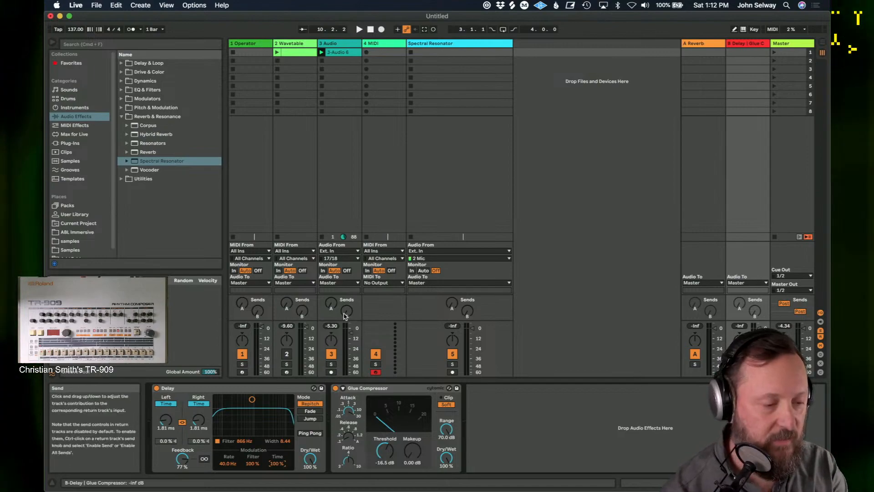
pyautogui.moveTo(346, 311); pyautogui.dragTo(346, 291)
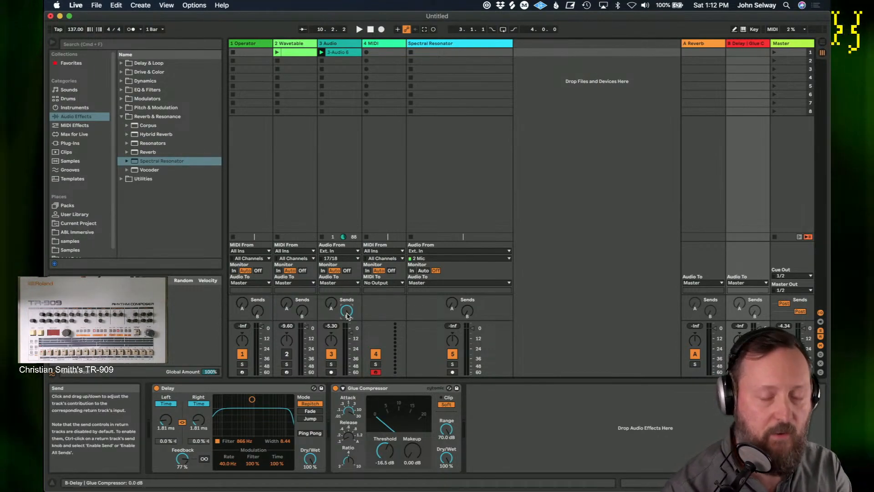
pyautogui.press('space')
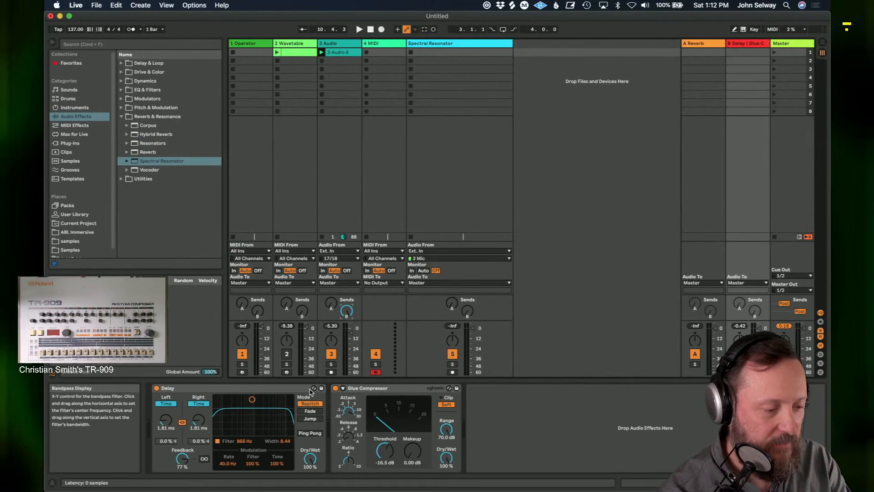
# Step: Hot-swap return B's Delay for the default Delay device, and switch its linked channels from Sync to Time
pyautogui.click(314, 388)
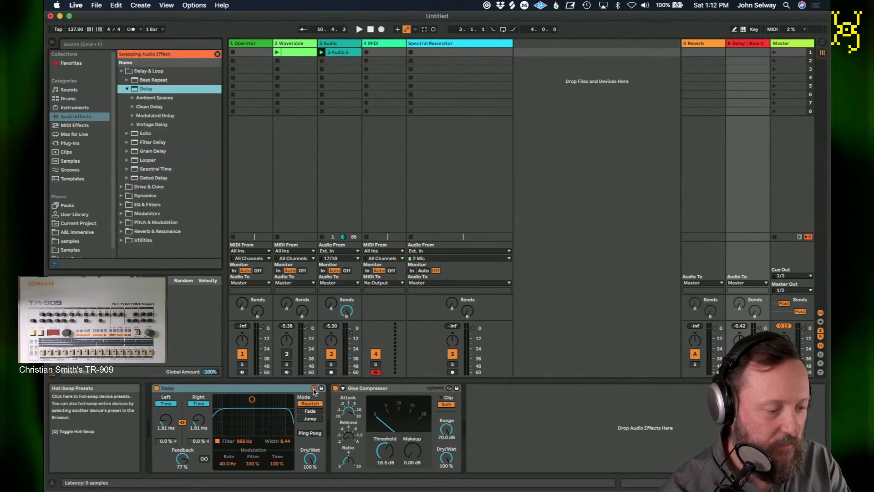
pyautogui.click(135, 90)
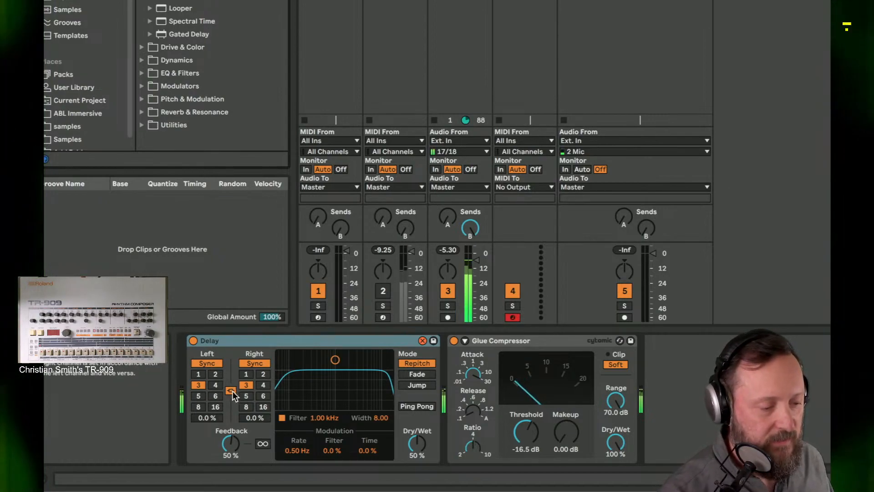
pyautogui.click(213, 364)
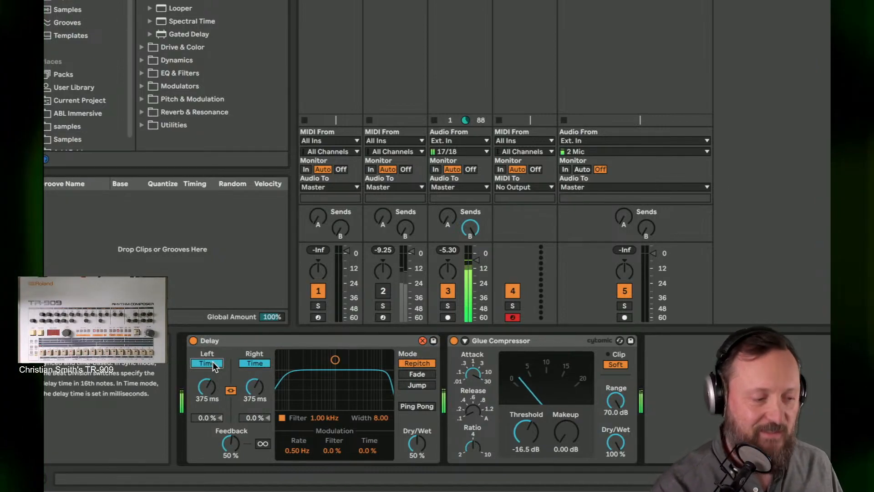
# Step: Try a 4.23 ms delay time with high feedback, and settle the Delay at 27.0 ms with 41% feedback
pyautogui.moveTo(208, 387); pyautogui.dragTo(208, 410)
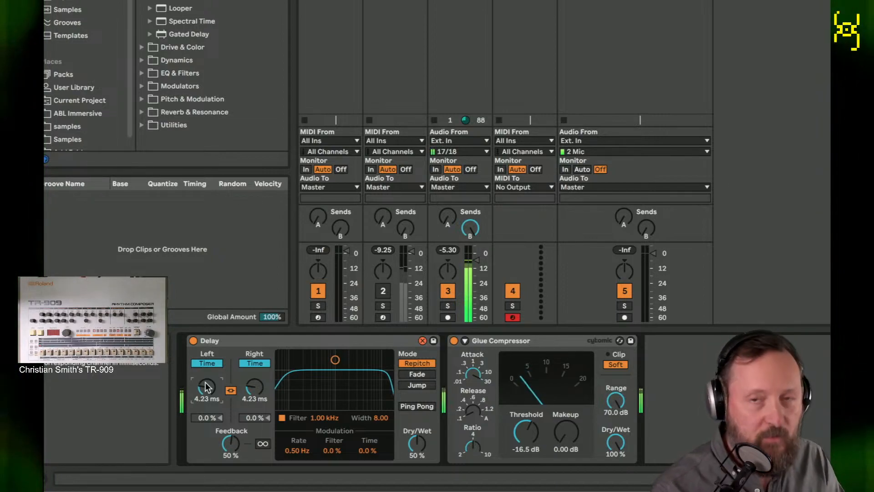
pyautogui.moveTo(230, 444)
pyautogui.mouseDown()
pyautogui.moveTo(230, 473)
pyautogui.moveTo(230, 442)
pyautogui.mouseUp()
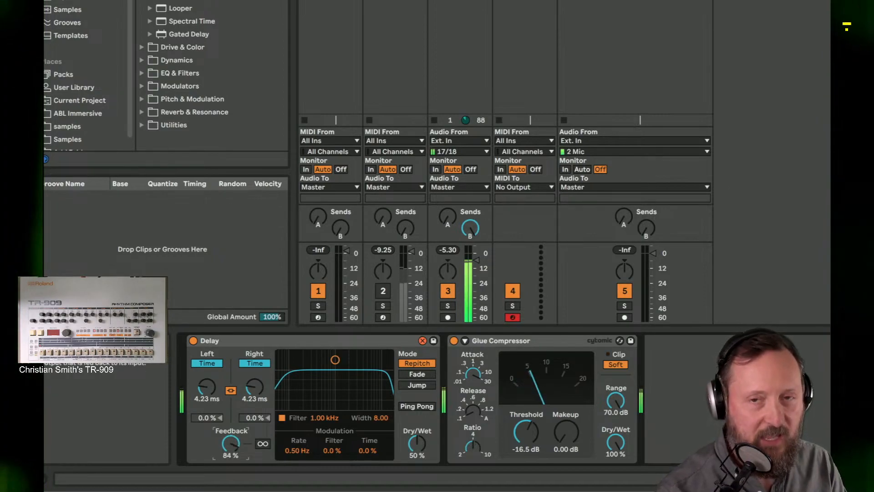
pyautogui.click(206, 387)
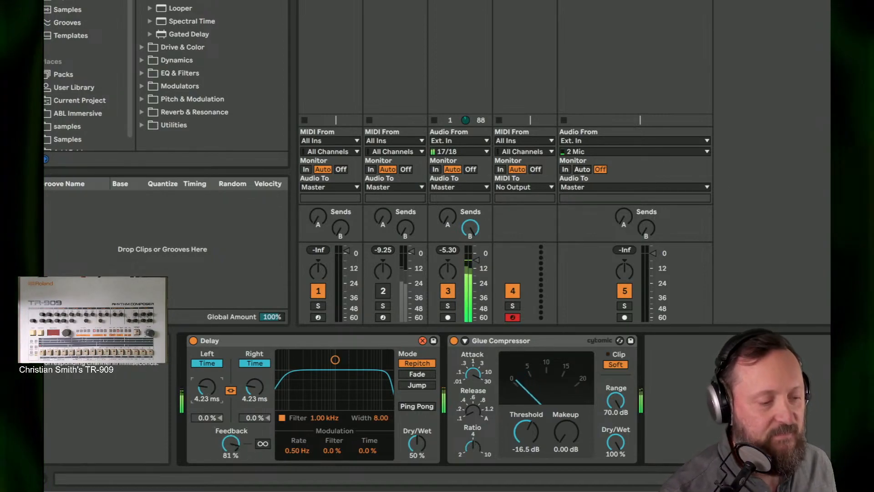
pyautogui.moveTo(206, 387); pyautogui.dragTo(206, 381)
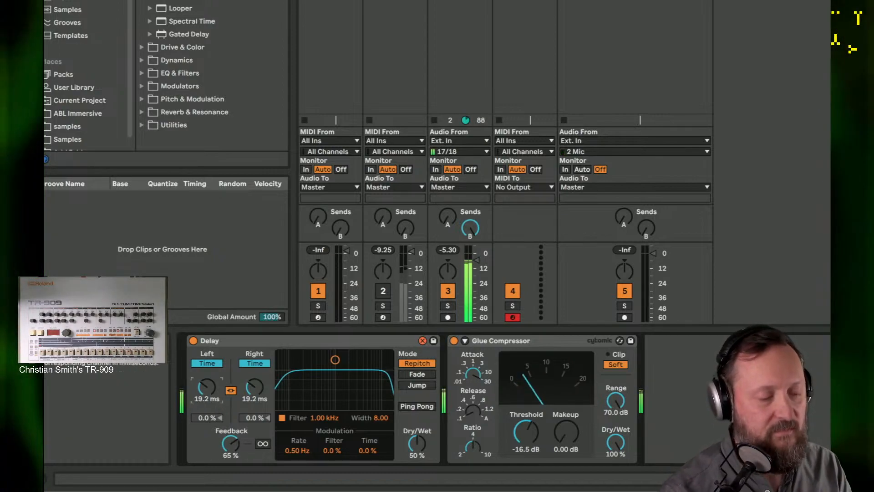
pyautogui.moveTo(207, 387); pyautogui.dragTo(206, 380)
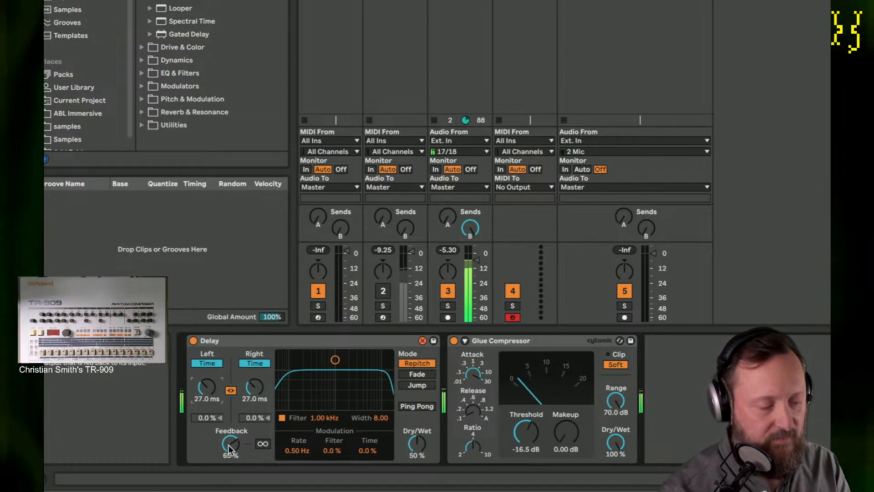
pyautogui.moveTo(230, 449); pyautogui.dragTo(231, 453)
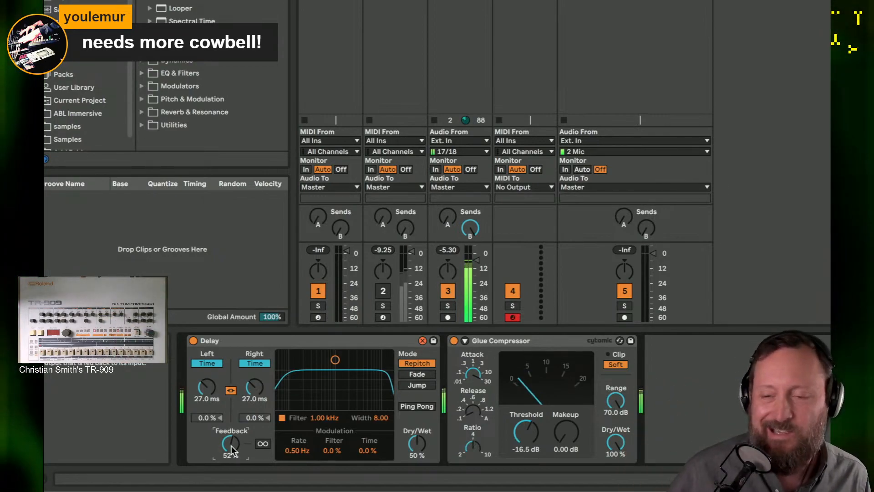
pyautogui.moveTo(232, 446); pyautogui.dragTo(231, 455)
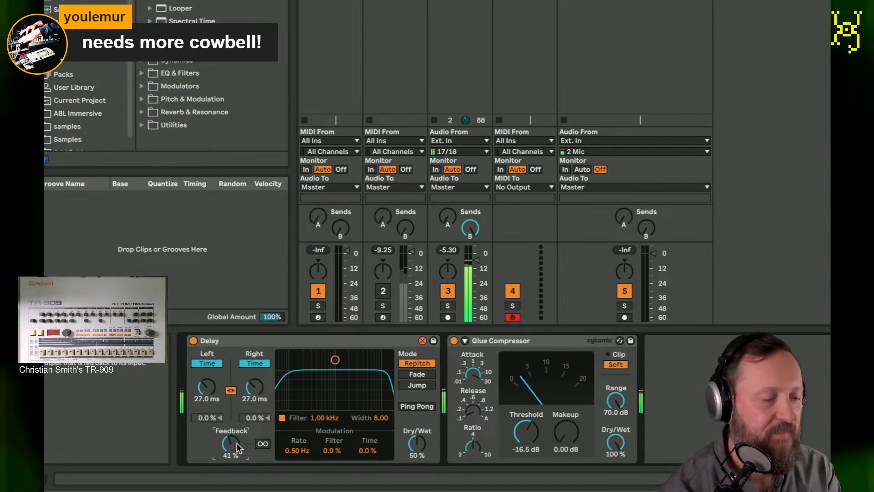
# Step: Sweep the Delay's bandpass filter up to about 3.60 kHz, and settle it at 1.20 kHz with a width of 7.10
pyautogui.click(282, 417)
pyautogui.moveTo(335, 360); pyautogui.dragTo(359, 380)
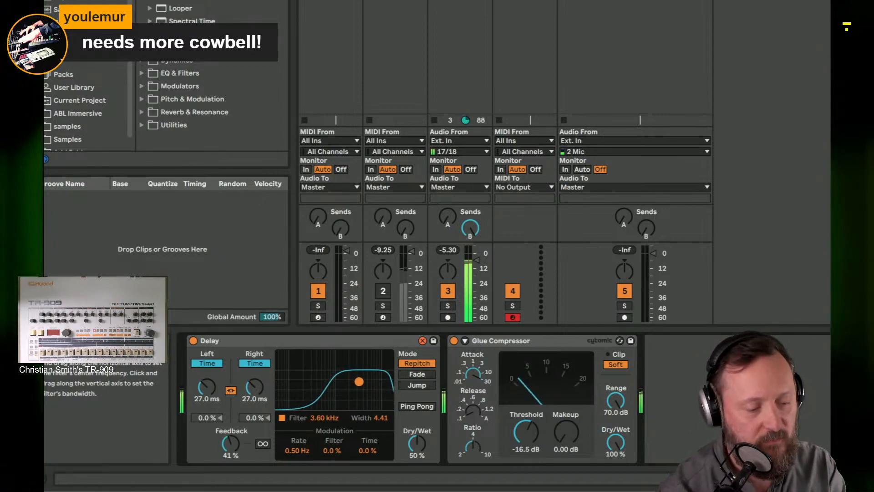
pyautogui.moveTo(359, 382); pyautogui.dragTo(338, 365)
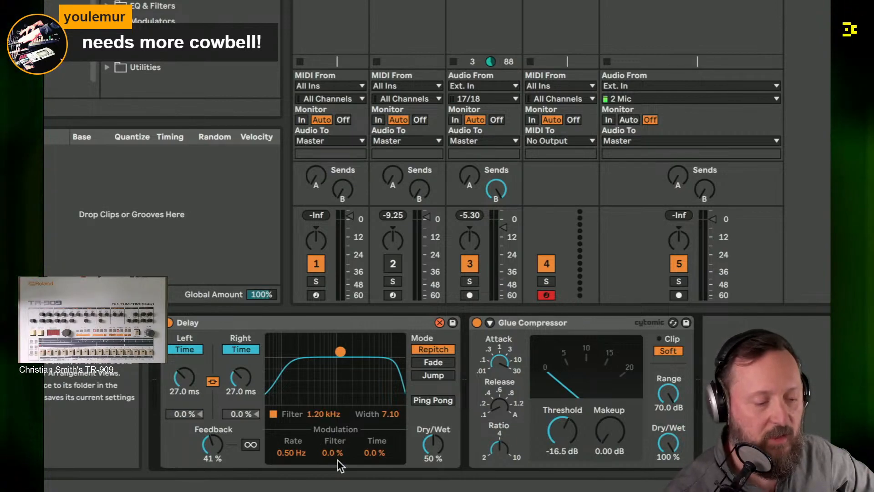
# Step: Try Delay modulation rates from 0.01 Hz upwards, and settle on 40.0 Hz with time modulation at 100%
pyautogui.moveTo(302, 457); pyautogui.dragTo(302, 490)
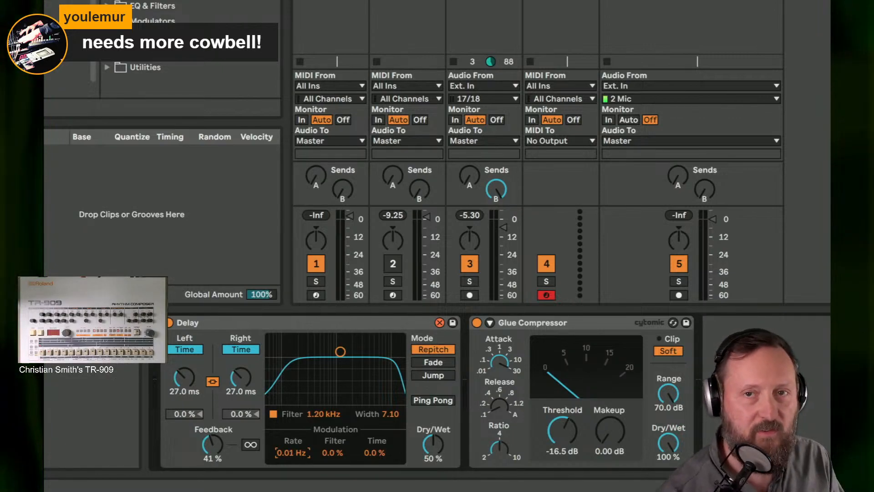
pyautogui.moveTo(293, 454); pyautogui.dragTo(294, 364)
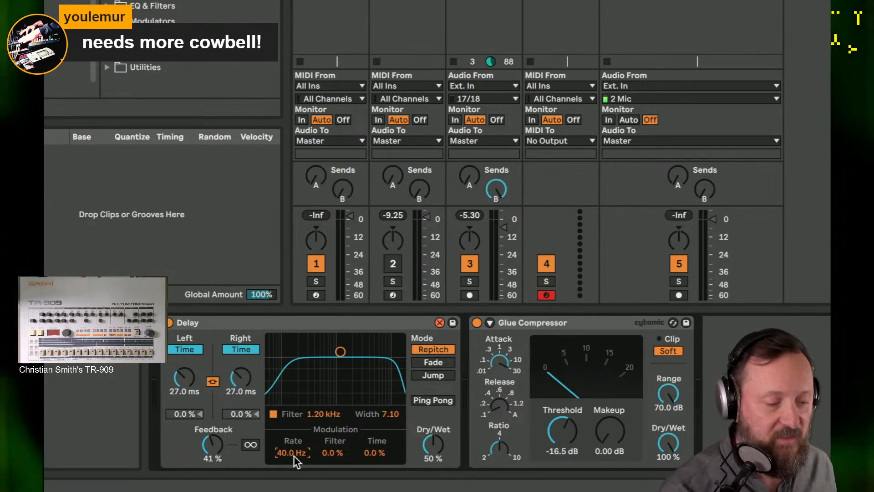
pyautogui.moveTo(294, 455); pyautogui.dragTo(293, 481)
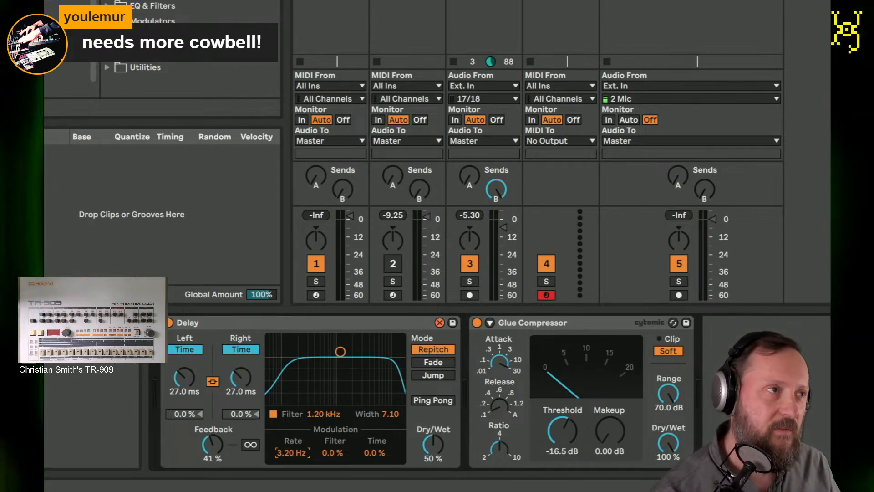
pyautogui.click(335, 452)
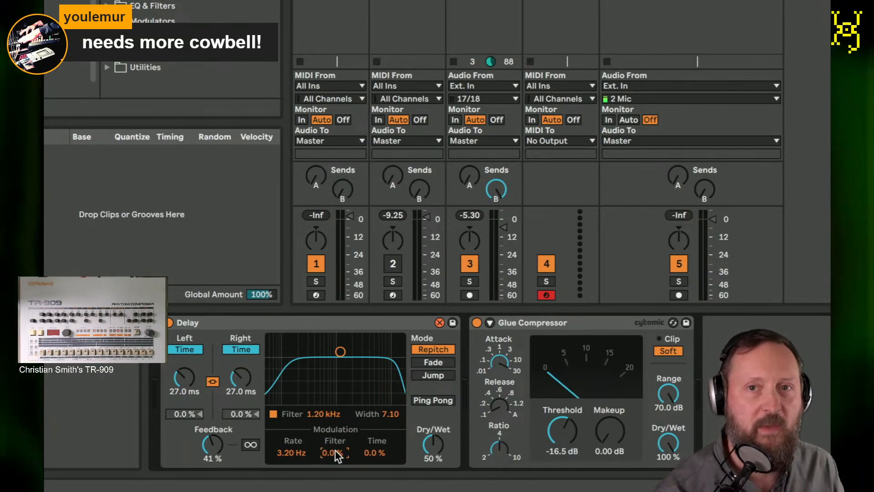
pyautogui.moveTo(307, 451); pyautogui.dragTo(307, 412)
pyautogui.moveTo(294, 451); pyautogui.dragTo(294, 459)
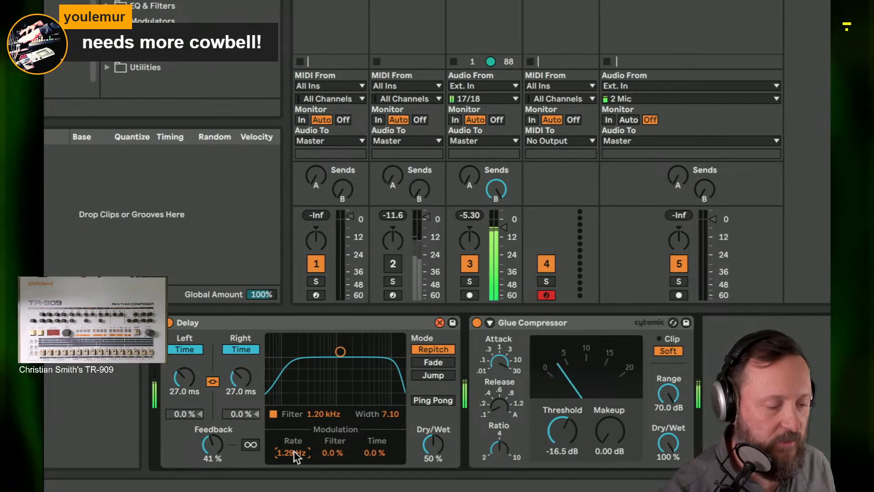
pyautogui.moveTo(293, 451); pyautogui.dragTo(293, 406)
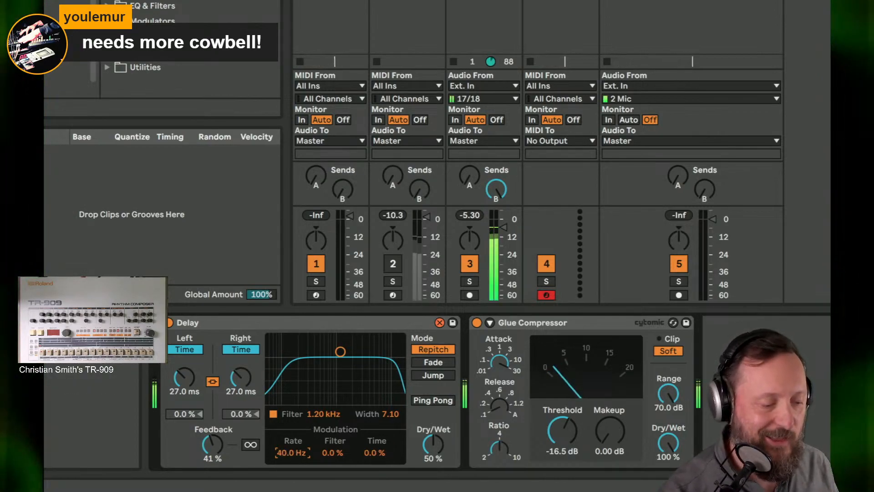
pyautogui.moveTo(377, 454); pyautogui.dragTo(378, 399)
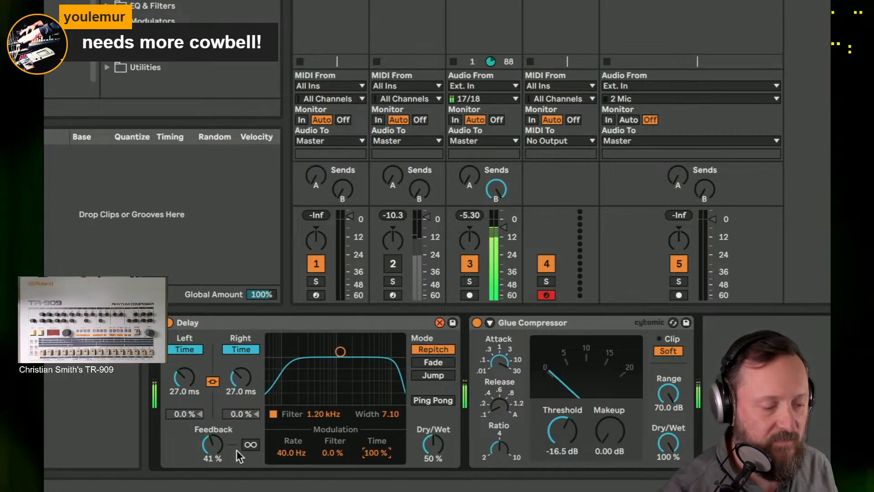
# Step: Try 78% feedback on the Delay, lower the modulation rate to 37.5 Hz, and settle the feedback at 50%
pyautogui.moveTo(212, 446); pyautogui.dragTo(212, 427)
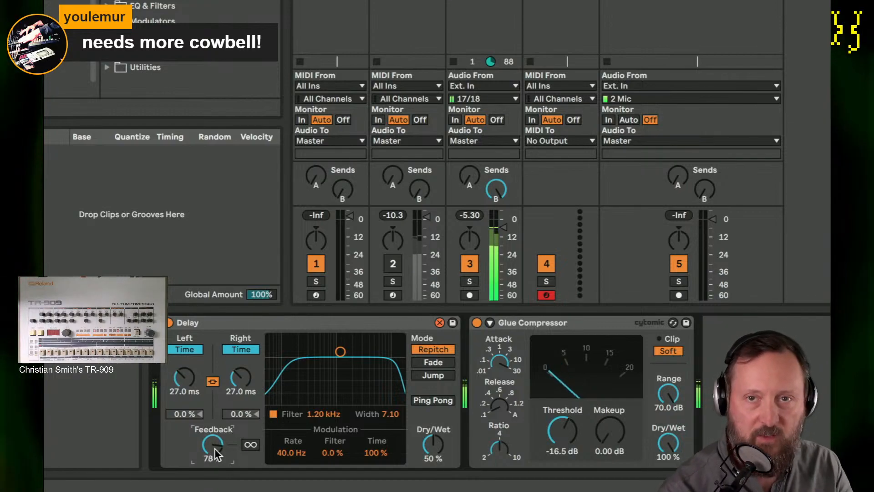
pyautogui.moveTo(294, 457)
pyautogui.mouseDown()
pyautogui.moveTo(294, 464)
pyautogui.moveTo(294, 457)
pyautogui.mouseUp()
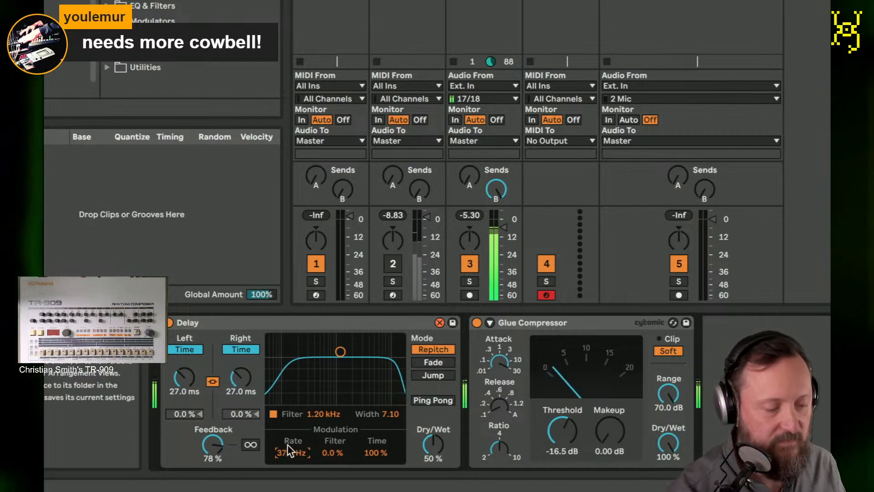
pyautogui.moveTo(213, 446); pyautogui.dragTo(213, 460)
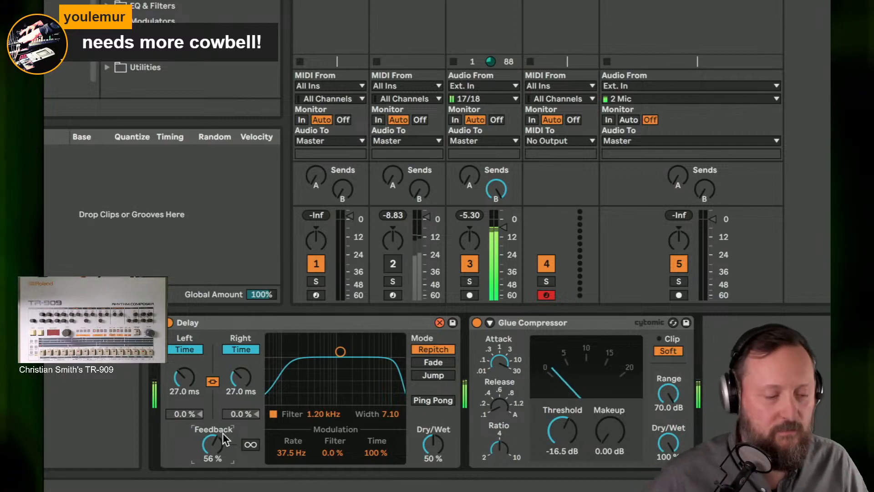
pyautogui.moveTo(223, 433); pyautogui.dragTo(223, 439)
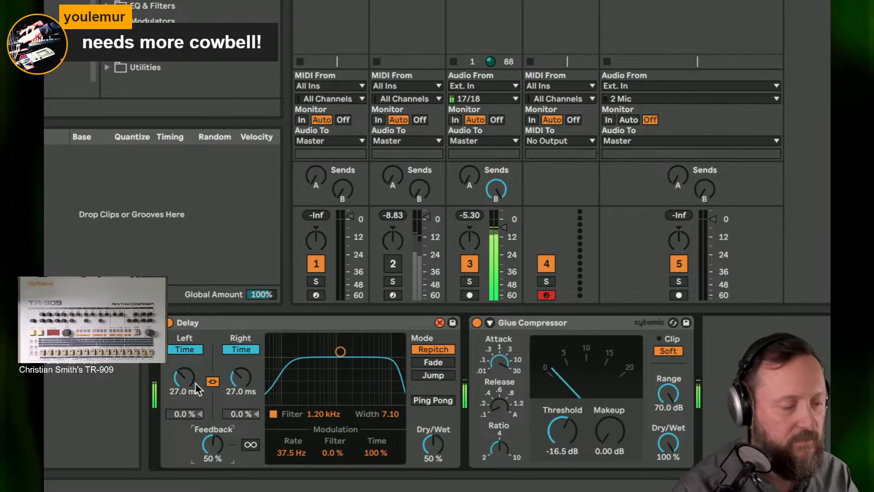
# Step: Set the Delay to a 17.9 ms time with 87% feedback, and lower its modulation rate to 1.47 Hz
pyautogui.moveTo(196, 389); pyautogui.dragTo(197, 394)
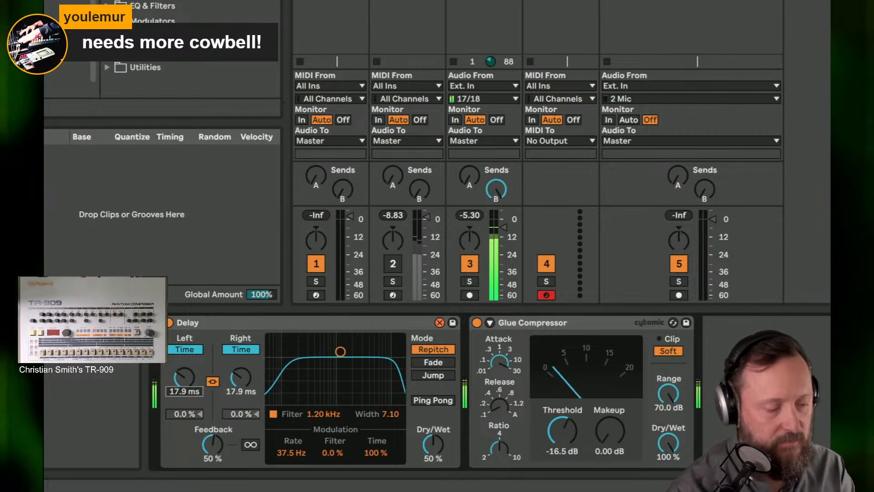
pyautogui.moveTo(202, 444); pyautogui.dragTo(202, 430)
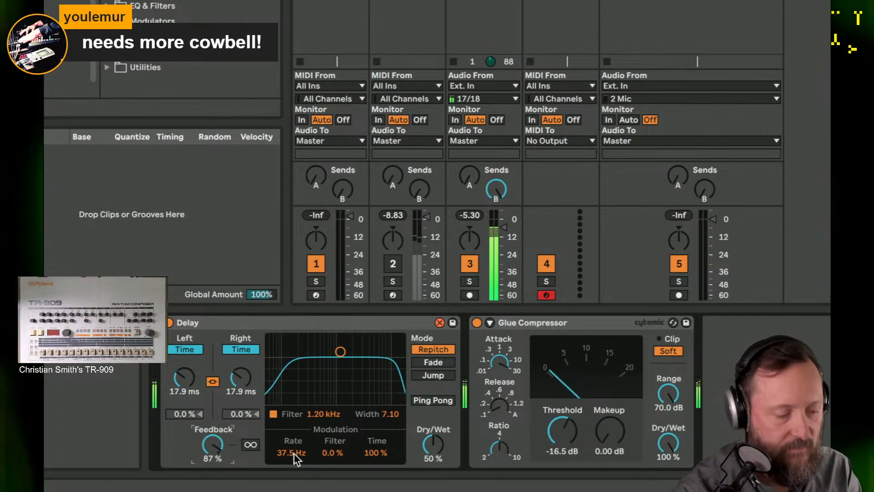
pyautogui.moveTo(293, 452); pyautogui.dragTo(292, 466)
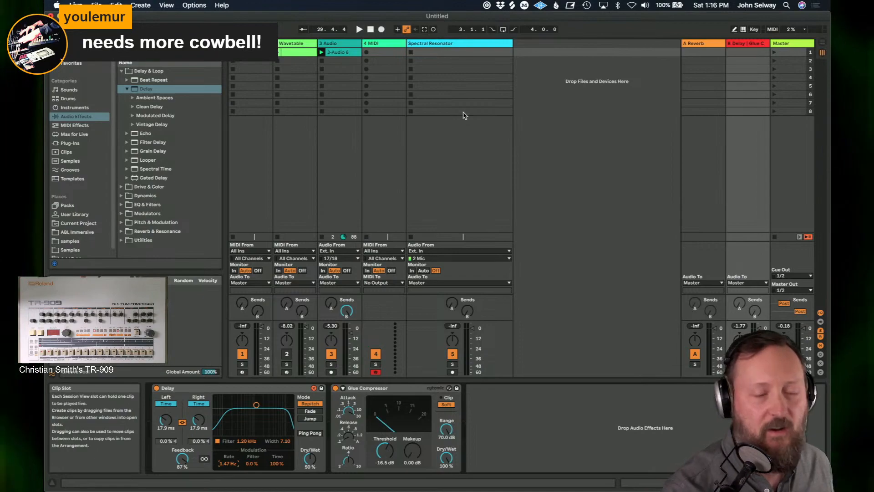
# Step: Insert a new audio track after the 3 Audio track, and take its audio input from 3-Audio
pyautogui.click(333, 45)
pyautogui.rightClick(334, 45)
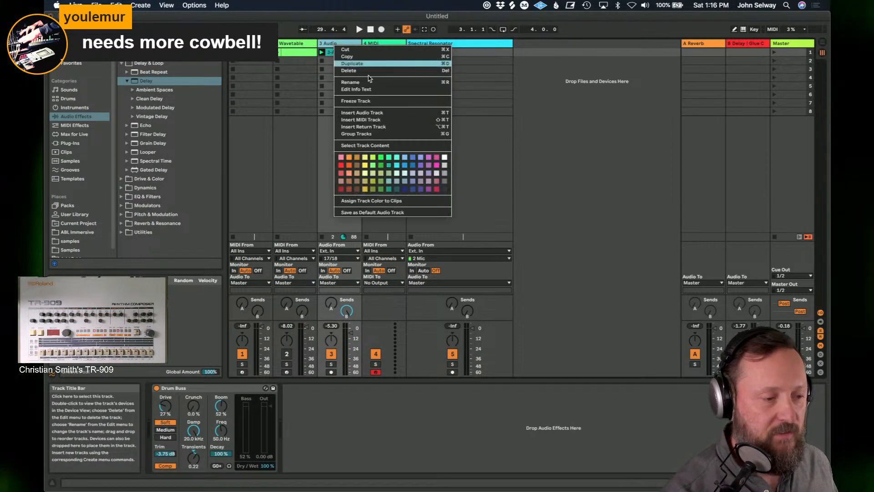
pyautogui.click(375, 116)
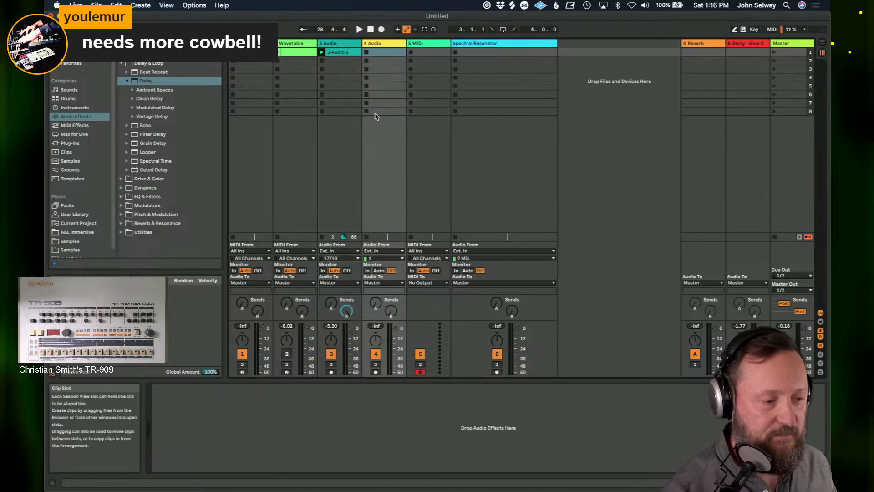
pyautogui.click(394, 251)
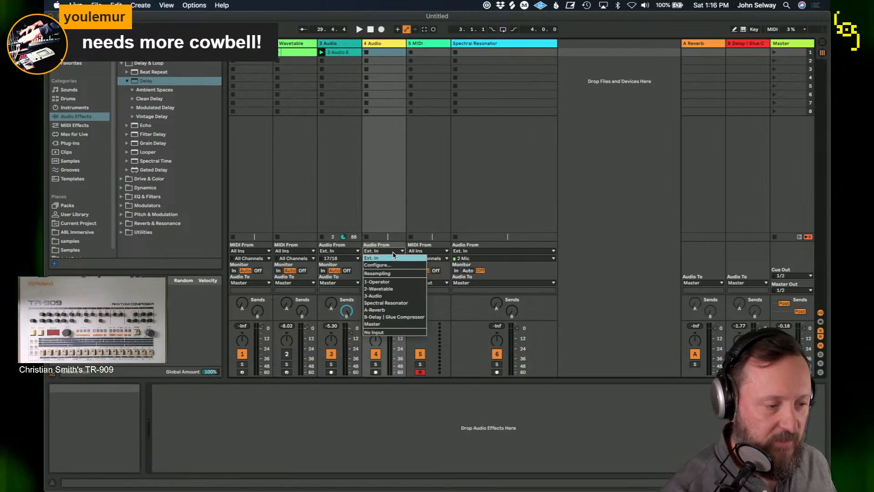
pyautogui.click(389, 295)
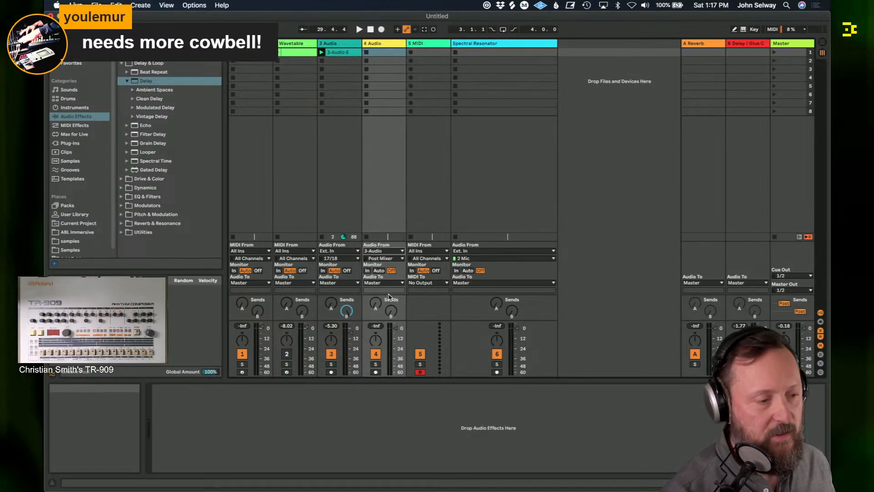
# Step: Rename the 3 Audio drum track as 909
pyautogui.click(339, 47)
pyautogui.press('super+r')
pyautogui.write('909')
pyautogui.press('Return')
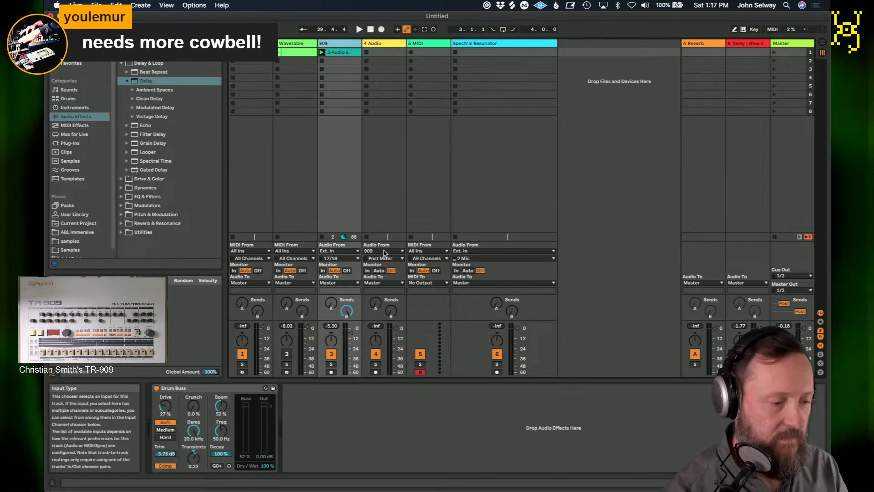
# Step: Arm the new audio track, start recording a clip in its first slot, and open that clip
pyautogui.click(376, 372)
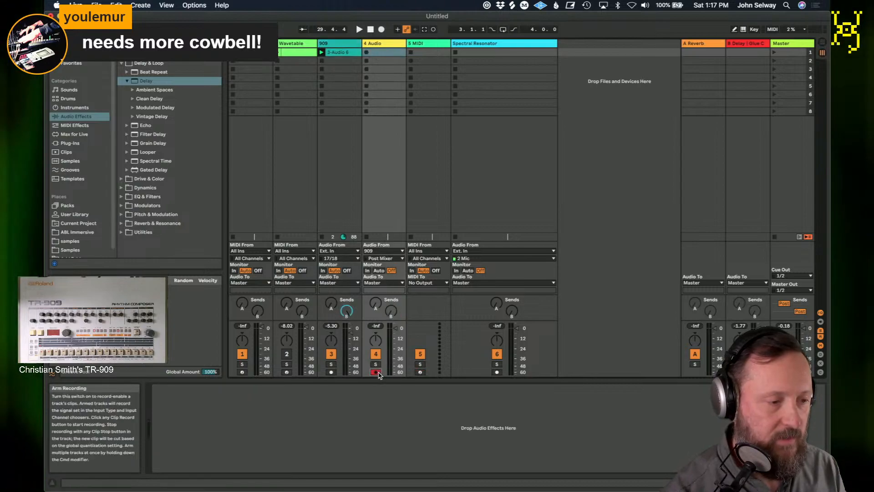
pyautogui.click(366, 52)
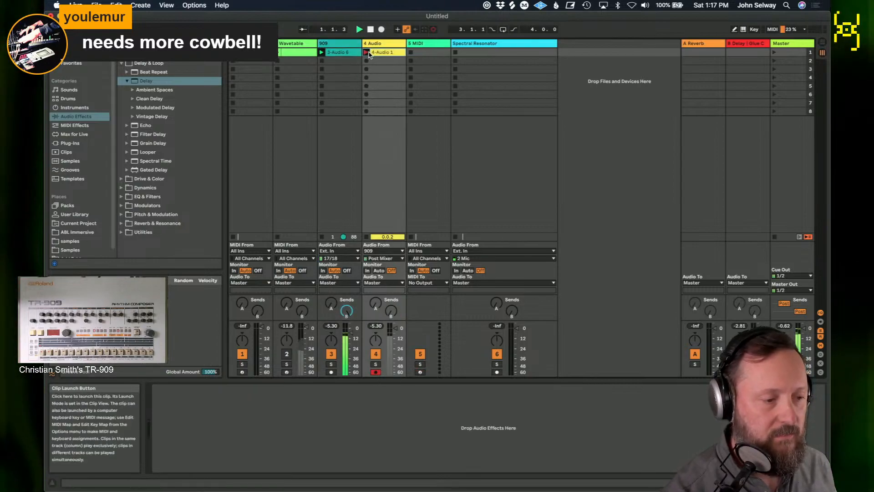
pyautogui.click(382, 53)
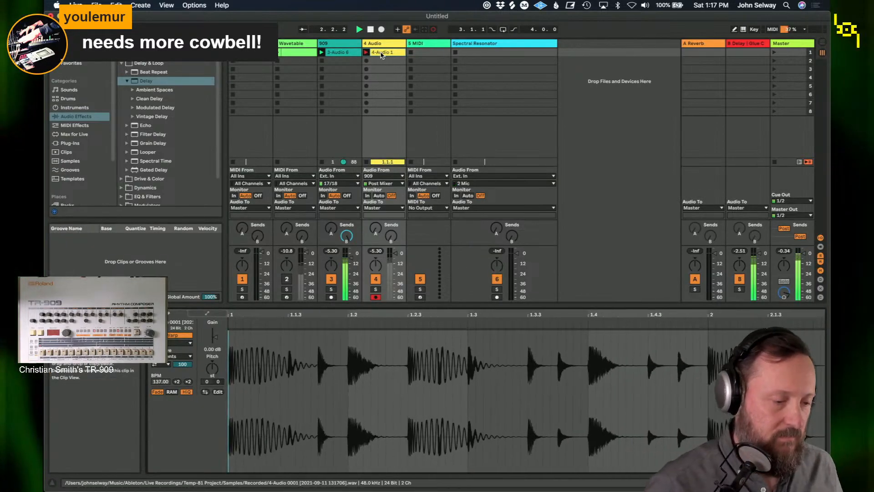
# Step: On the Delay return track, set the modulation rate to 40.0 Hz, feedback to 60% and time modulation to 87%
pyautogui.click(333, 43)
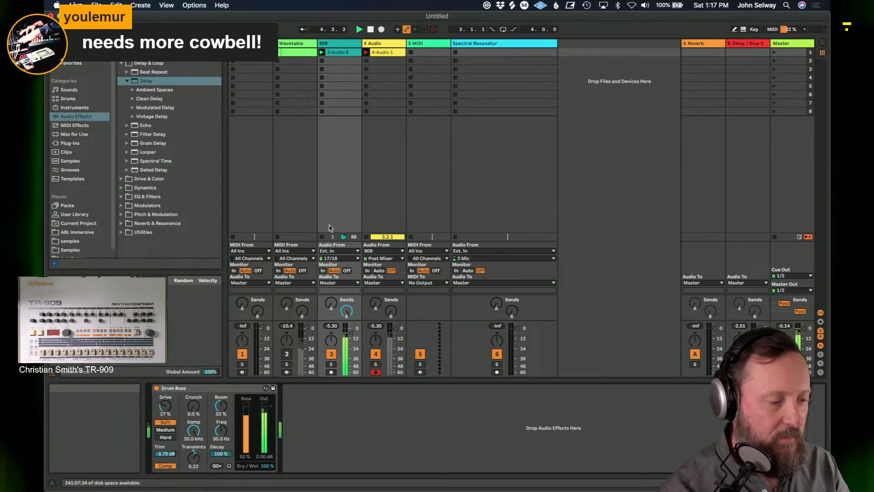
pyautogui.click(738, 44)
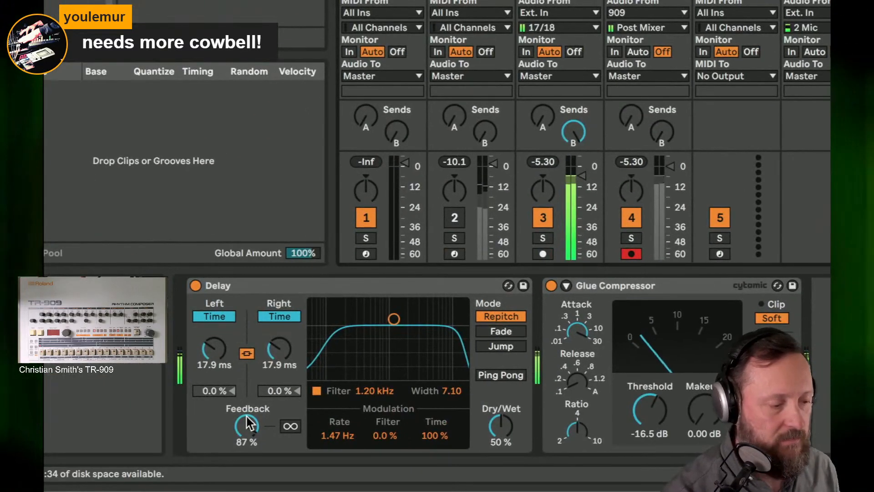
pyautogui.moveTo(348, 437); pyautogui.dragTo(349, 405)
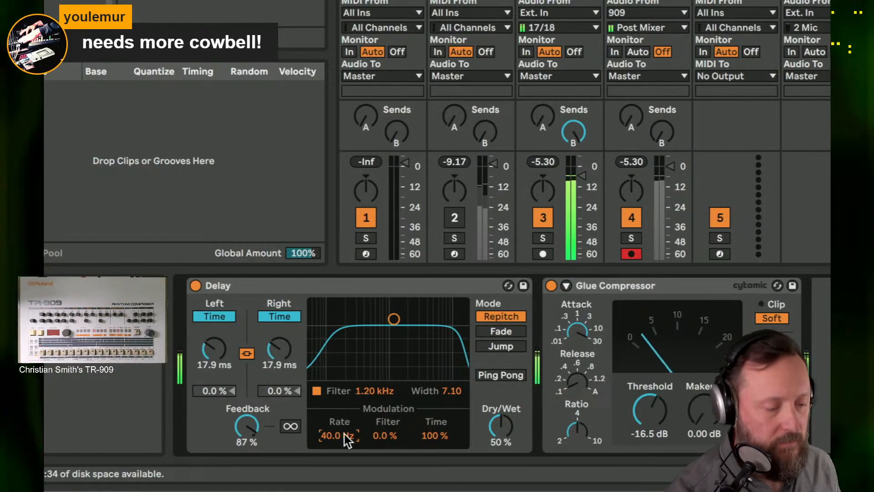
pyautogui.moveTo(246, 426); pyautogui.dragTo(246, 446)
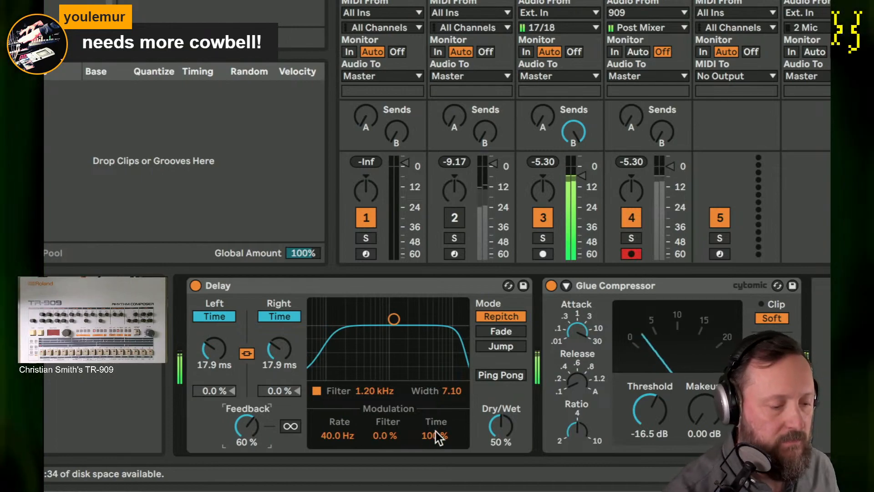
pyautogui.moveTo(436, 438); pyautogui.dragTo(436, 444)
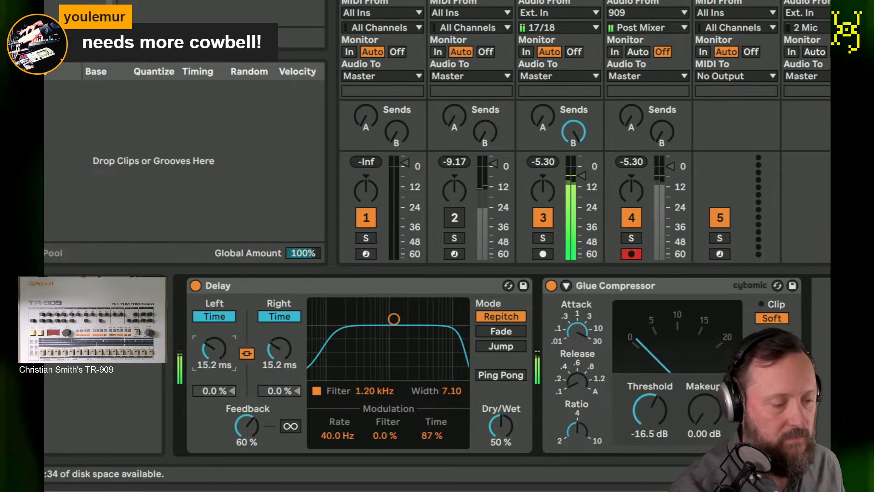
# Step: Shorten the Delay time to 2.87 ms, raise the feedback through 77% to 88%, and set time modulation to 100%
pyautogui.moveTo(214, 350); pyautogui.dragTo(214, 367)
pyautogui.moveTo(246, 426); pyautogui.dragTo(246, 417)
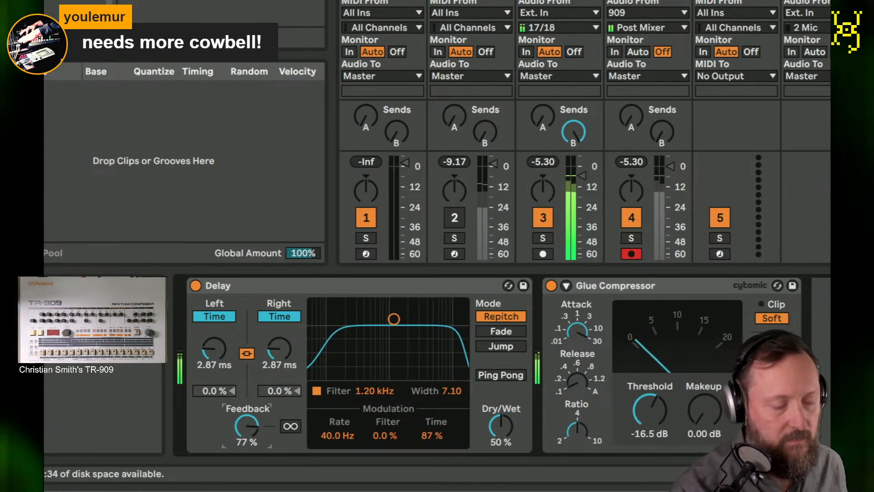
pyautogui.moveTo(444, 426); pyautogui.dragTo(444, 419)
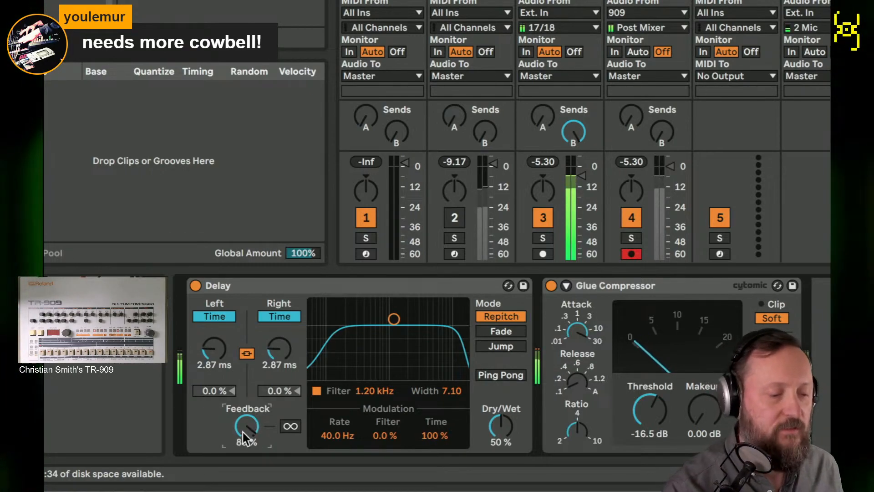
pyautogui.scroll(2, 285, 360)
# Step: Try a 17.2 Hz modulation rate with a 3.26 ms delay time, and settle the Delay at 10.5 ms, 71% feedback and 40.0 Hz
pyautogui.moveTo(339, 435); pyautogui.dragTo(339, 444)
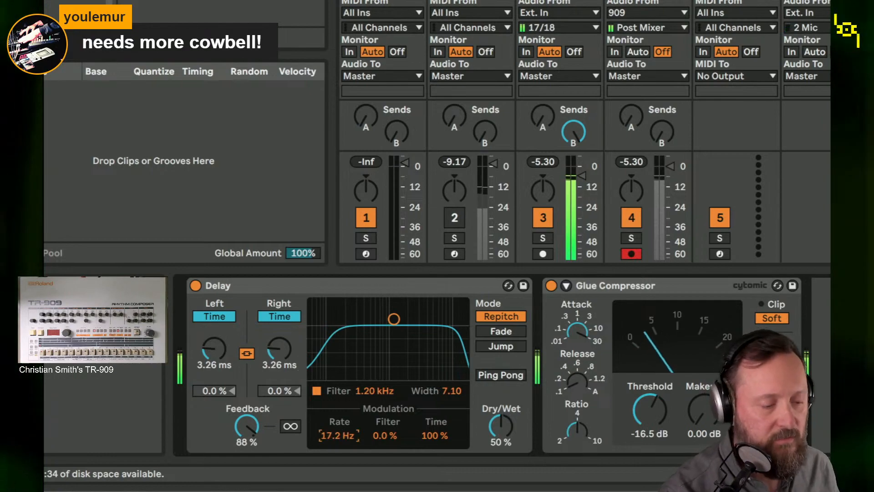
pyautogui.moveTo(431, 434); pyautogui.dragTo(431, 429)
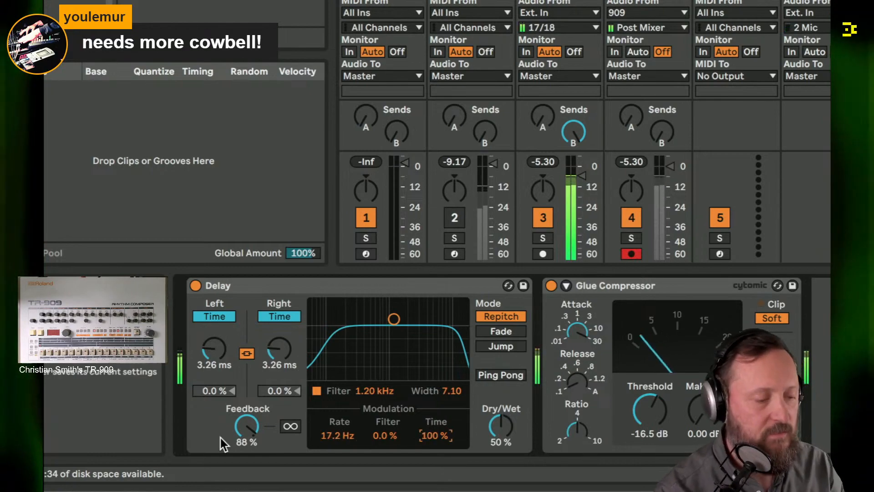
pyautogui.moveTo(256, 427); pyautogui.dragTo(256, 424)
pyautogui.moveTo(226, 356); pyautogui.dragTo(226, 364)
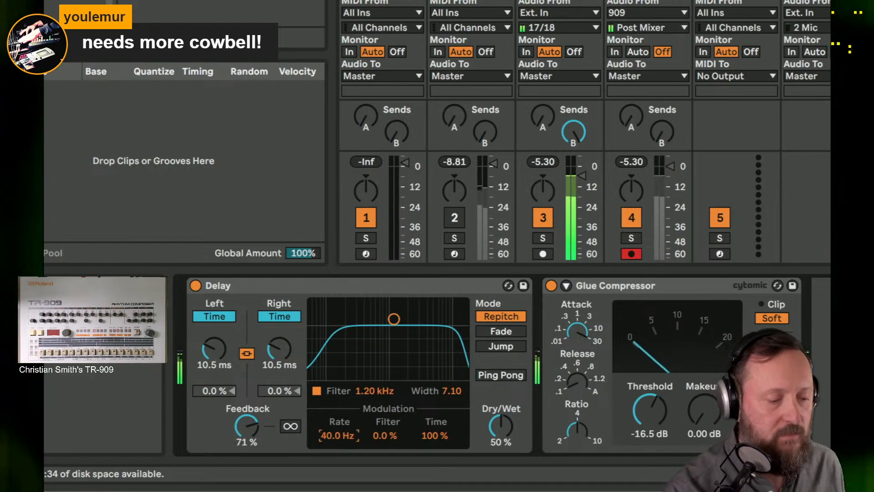
pyautogui.click(437, 435)
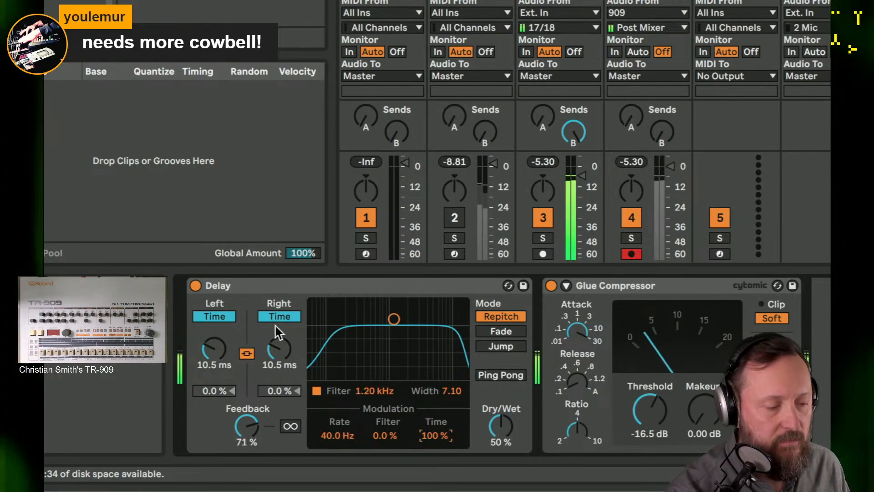
# Step: Set the Delay to 5.51 ms with 87% feedback, 100% filter modulation and a 10.9 Hz modulation rate
pyautogui.moveTo(276, 330); pyautogui.dragTo(276, 360)
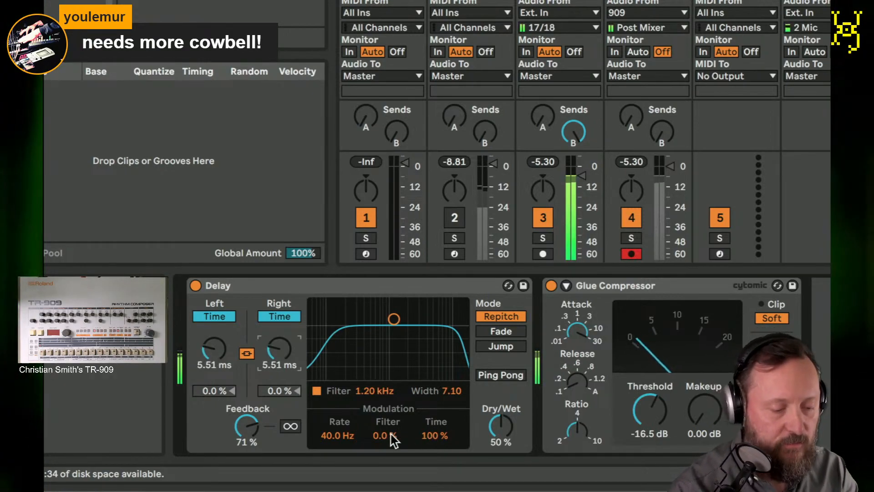
pyautogui.moveTo(390, 436)
pyautogui.mouseDown()
pyautogui.moveTo(390, 396)
pyautogui.moveTo(393, 439)
pyautogui.mouseUp()
pyautogui.moveTo(337, 437); pyautogui.dragTo(337, 455)
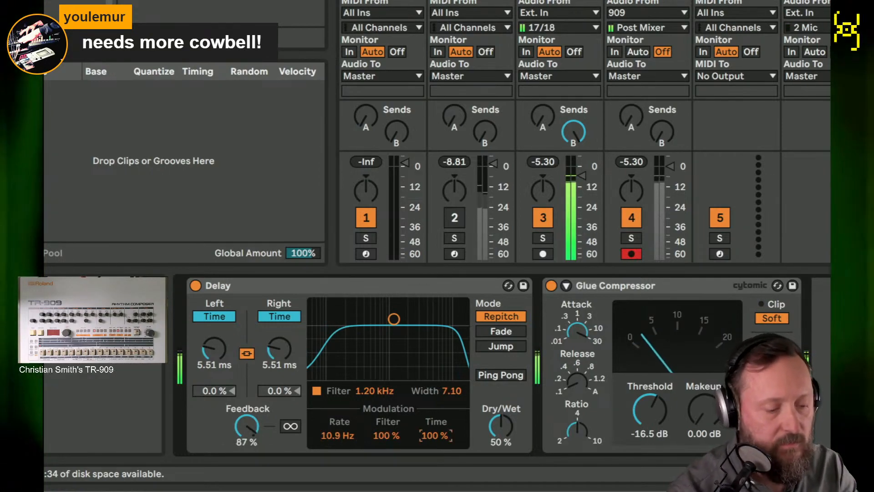
# Step: Remove the Delay's time modulation, slow the modulation rate to 0.82 Hz, and set the delay time to 15.2 ms
pyautogui.moveTo(435, 435); pyautogui.dragTo(435, 453)
pyautogui.moveTo(338, 435); pyautogui.dragTo(338, 453)
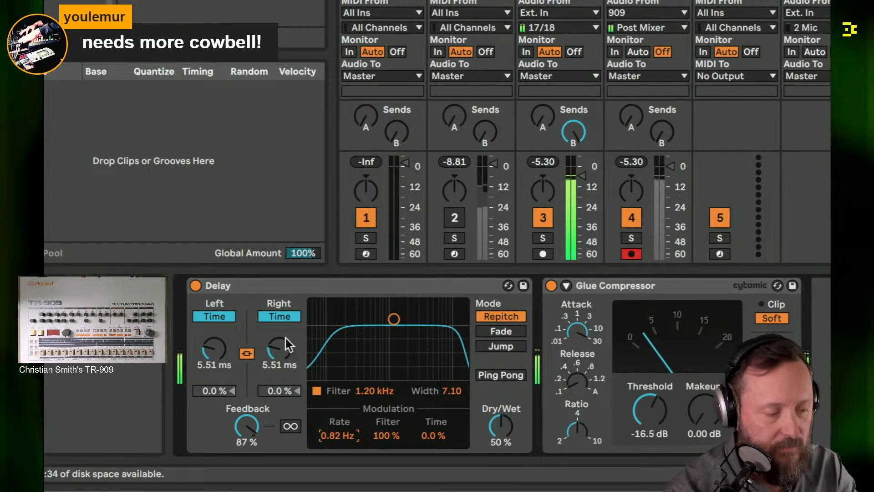
pyautogui.moveTo(286, 339); pyautogui.dragTo(286, 329)
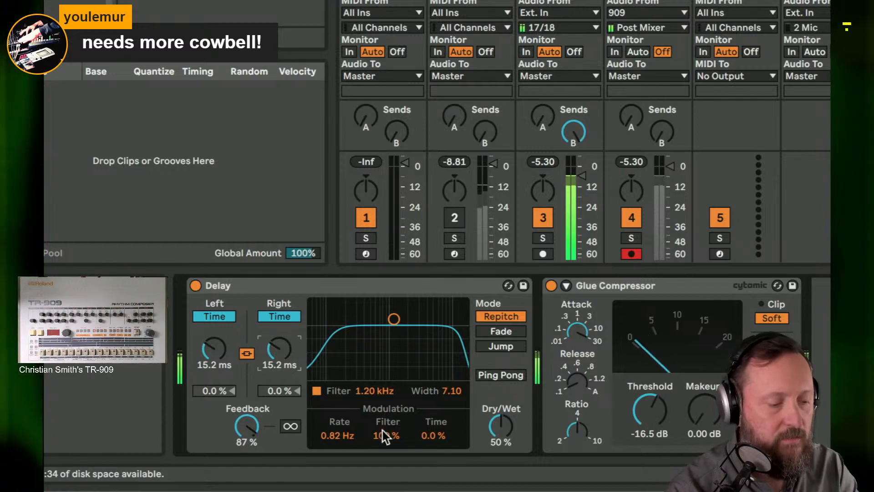
# Step: Lower the Delay's feedback to 75%, and bring its time modulation up to 88%
pyautogui.moveTo(434, 437); pyautogui.dragTo(434, 421)
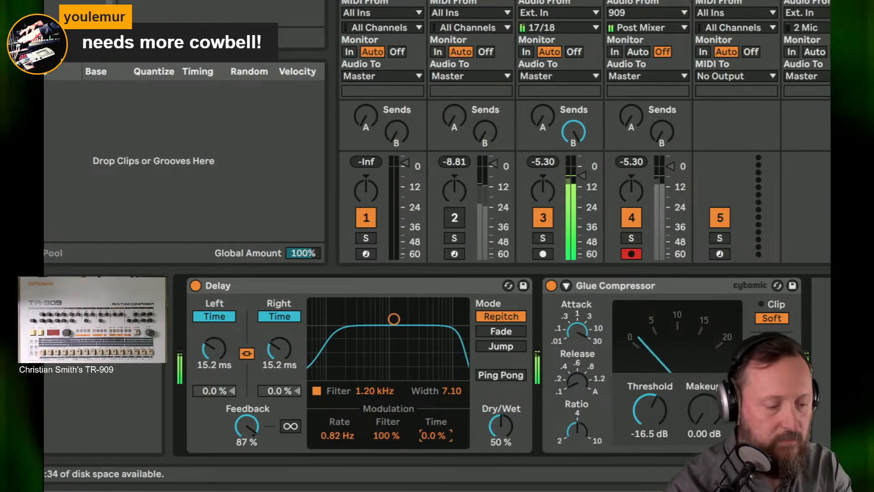
pyautogui.moveTo(434, 435); pyautogui.dragTo(435, 453)
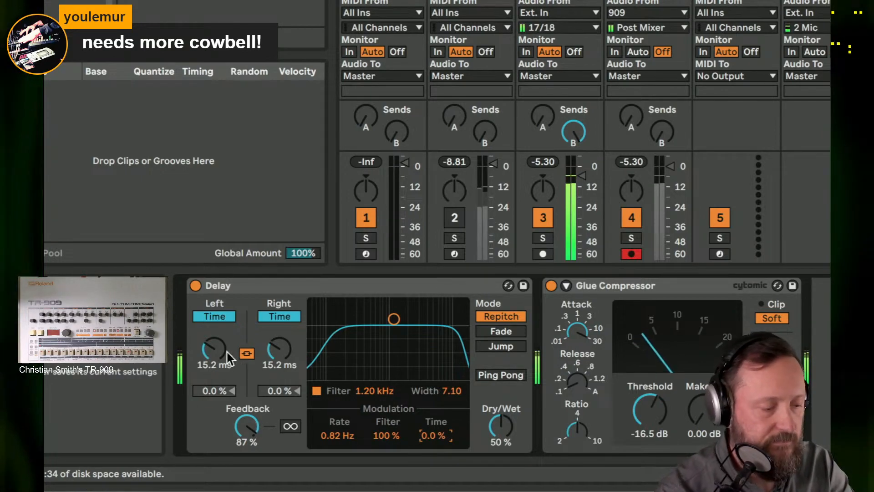
pyautogui.moveTo(263, 431); pyautogui.dragTo(263, 439)
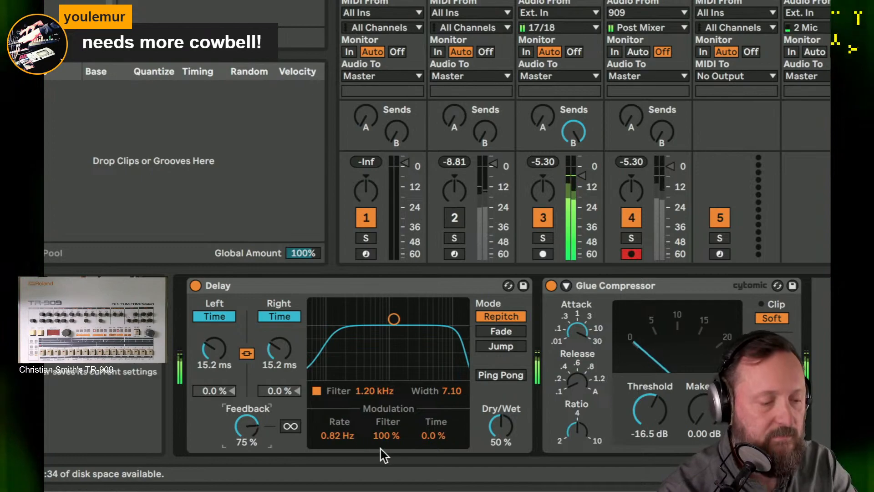
pyautogui.moveTo(426, 440); pyautogui.dragTo(426, 399)
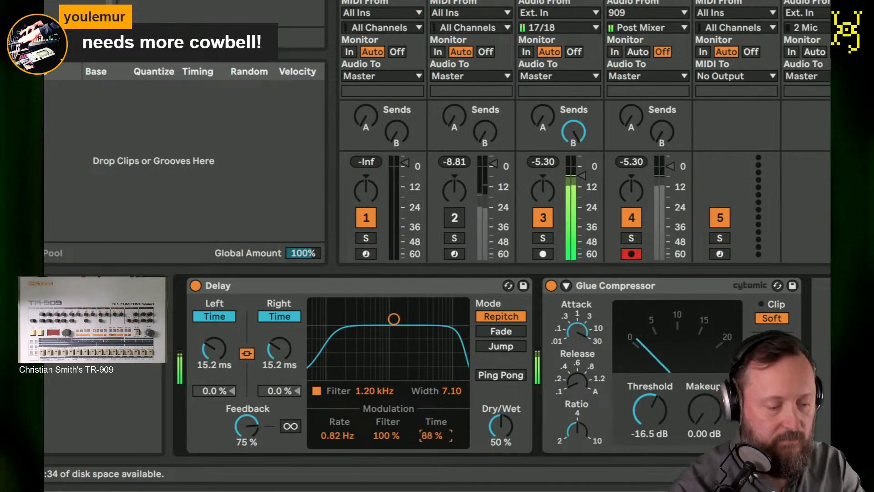
# Step: Raise the Delay's modulation rate through 2.81 Hz to 17.2 Hz, and reduce time modulation through 84% to 57%
pyautogui.moveTo(344, 444); pyautogui.dragTo(343, 423)
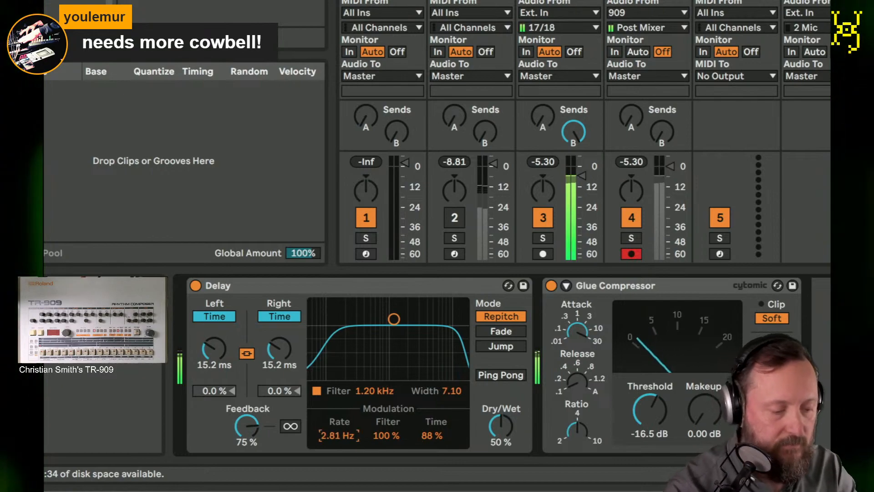
pyautogui.moveTo(436, 432); pyautogui.dragTo(435, 434)
pyautogui.moveTo(322, 437); pyautogui.dragTo(323, 407)
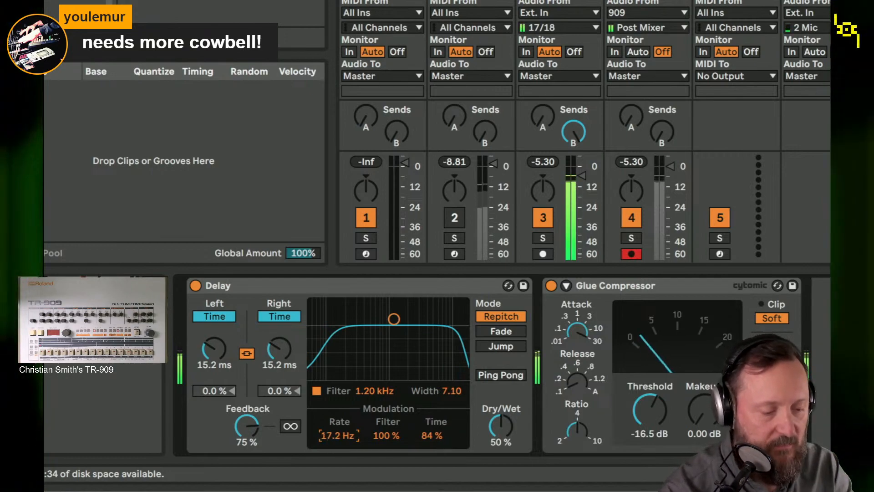
pyautogui.moveTo(435, 435); pyautogui.dragTo(435, 448)
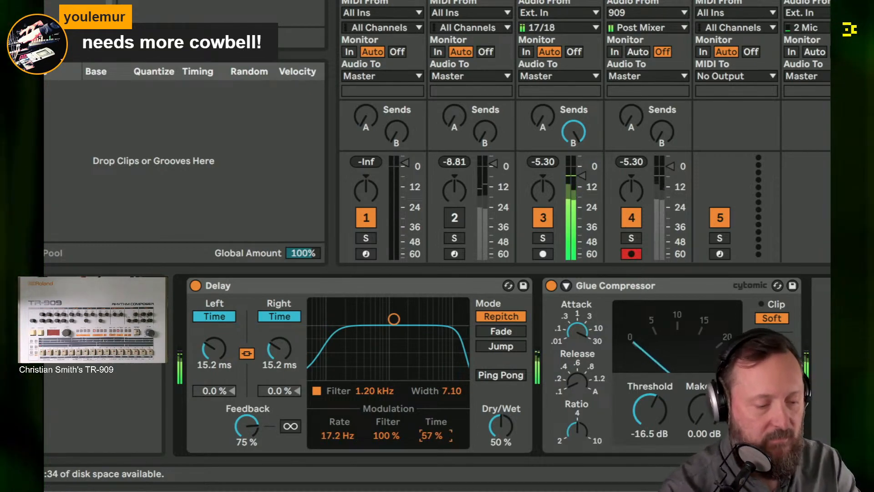
# Step: Try a 17.1 ms delay time, enable Ping Pong on the Delay, and shorten the time to 1.81 ms
pyautogui.moveTo(214, 349)
pyautogui.mouseDown()
pyautogui.moveTo(214, 333)
pyautogui.moveTo(214, 342)
pyautogui.mouseUp()
pyautogui.click(481, 377)
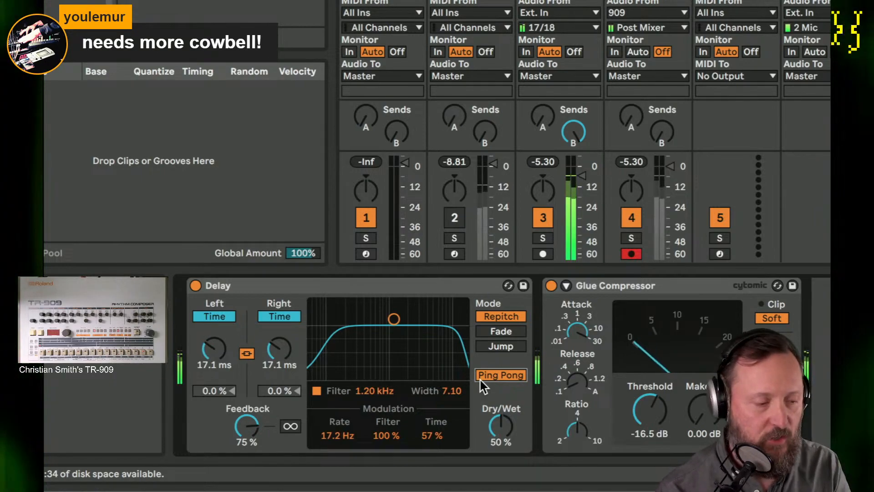
pyautogui.moveTo(214, 351); pyautogui.dragTo(214, 383)
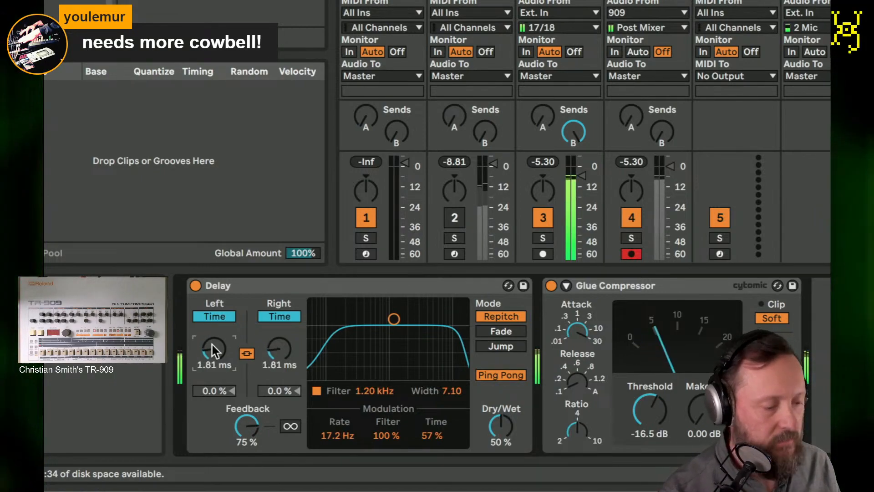
# Step: Set the Delay to 93% feedback, 40.0 Hz rate, 83% time modulation and 2.25 ms, and briefly bypass the Glue Compressor for comparison
pyautogui.moveTo(246, 426); pyautogui.dragTo(246, 410)
pyautogui.moveTo(339, 435); pyautogui.dragTo(339, 421)
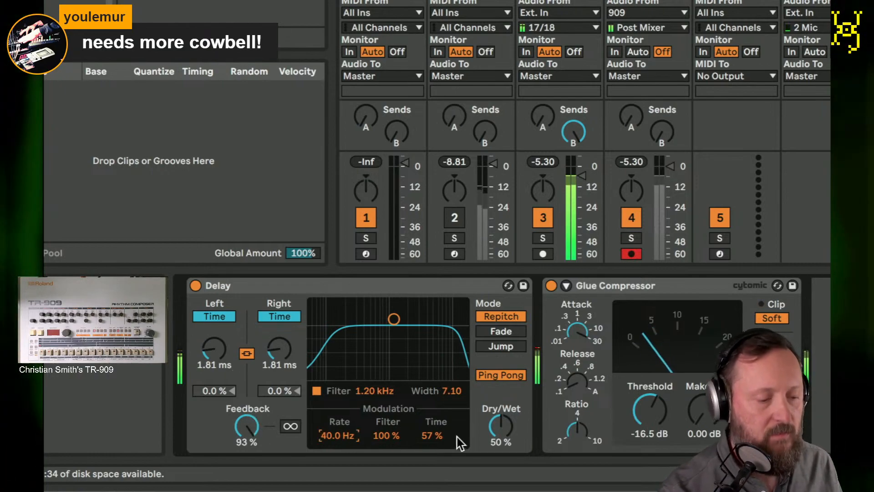
pyautogui.moveTo(439, 436); pyautogui.dragTo(440, 423)
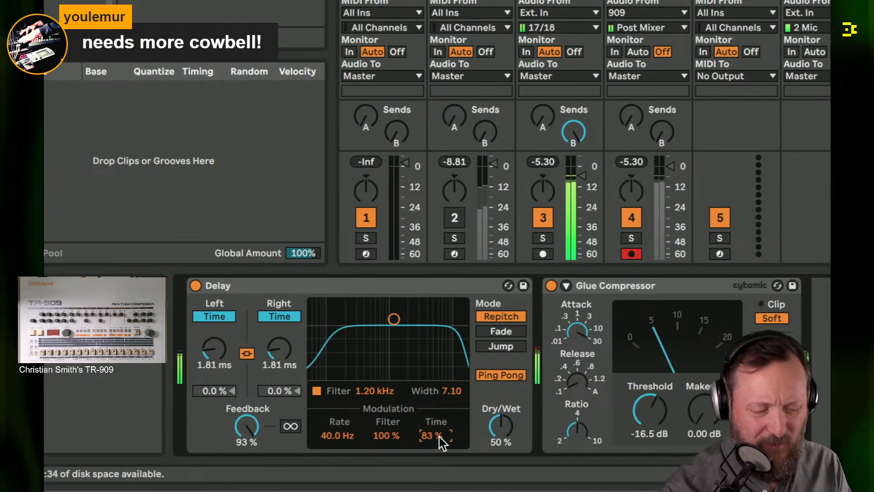
pyautogui.moveTo(214, 351)
pyautogui.mouseDown()
pyautogui.moveTo(214, 305)
pyautogui.moveTo(214, 339)
pyautogui.mouseUp()
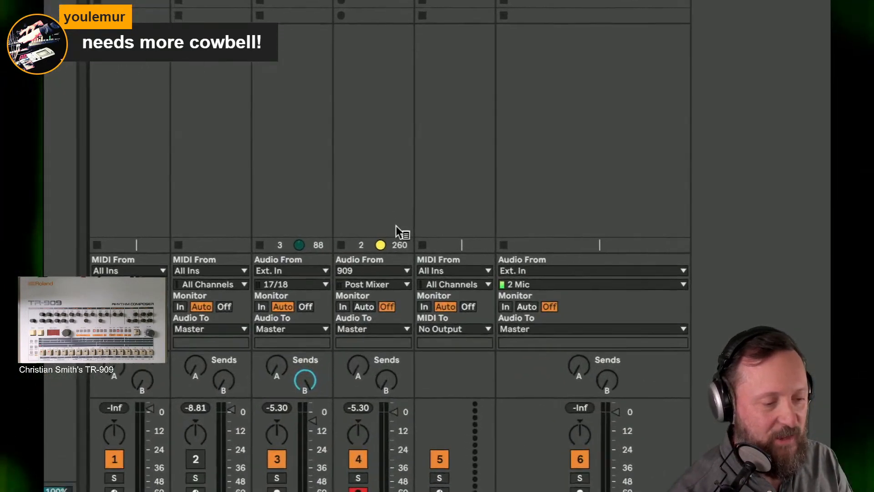
pyautogui.click(552, 286)
pyautogui.click(552, 286)
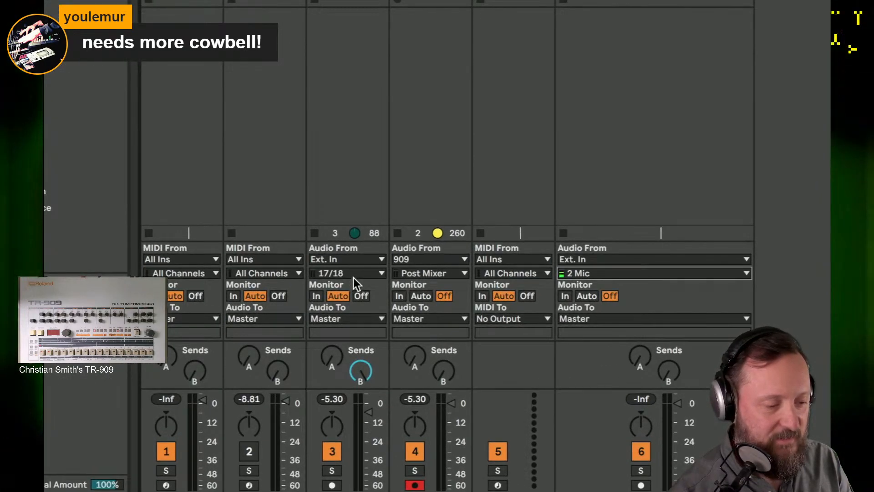
# Step: Set the audio input of audio track 4 to Resampling instead of the 909 track
pyautogui.click(418, 259)
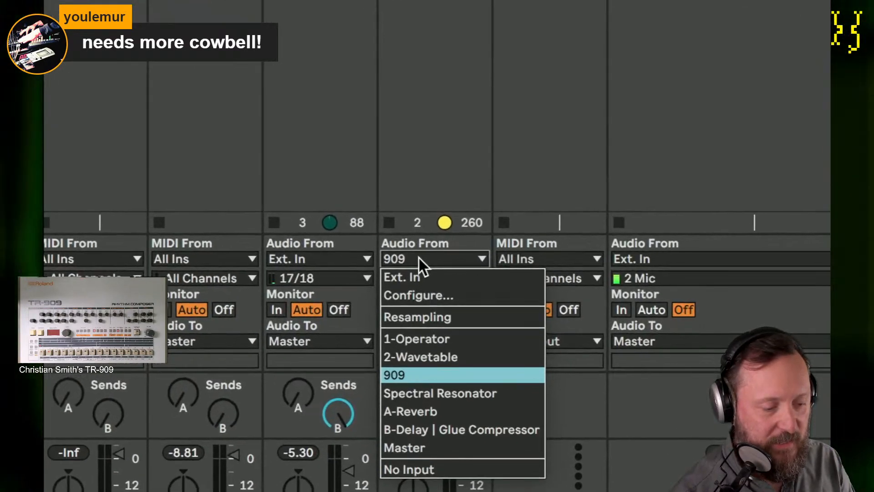
pyautogui.click(427, 317)
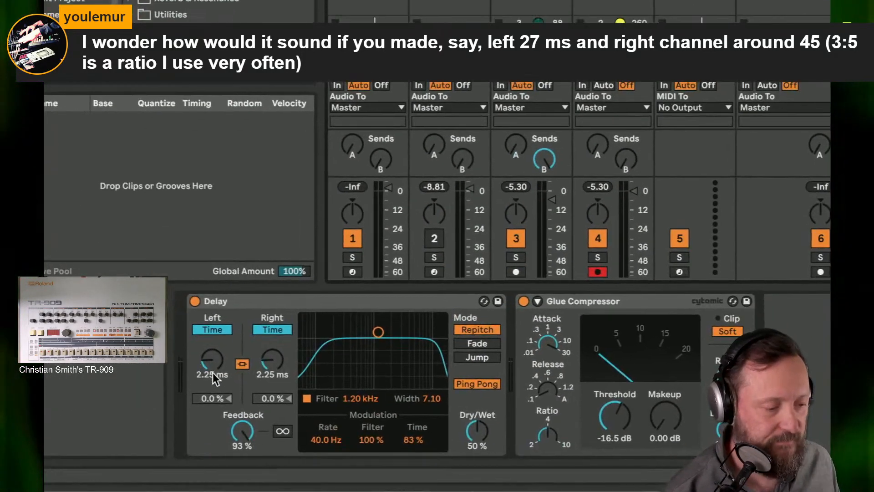
# Step: Unlink the Delay's channels, switch the right channel to Time mode, and set the left delay to 27 ms and the right to 45 ms
pyautogui.click(242, 364)
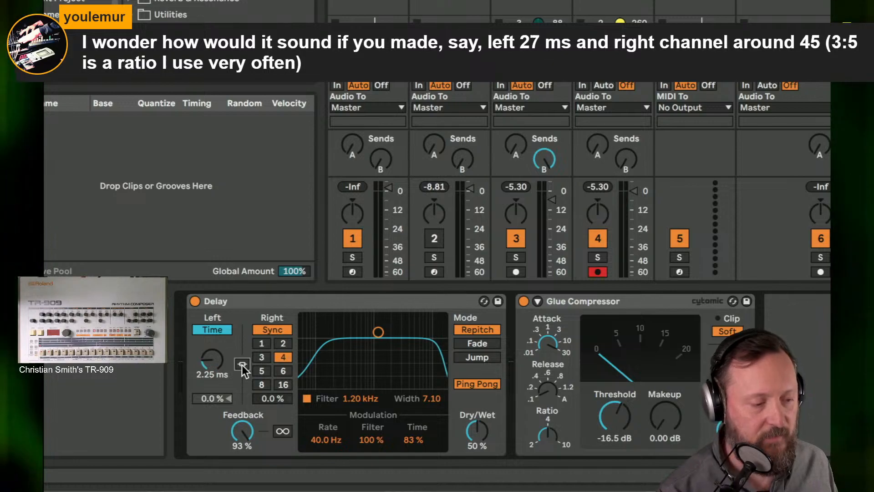
pyautogui.click(278, 328)
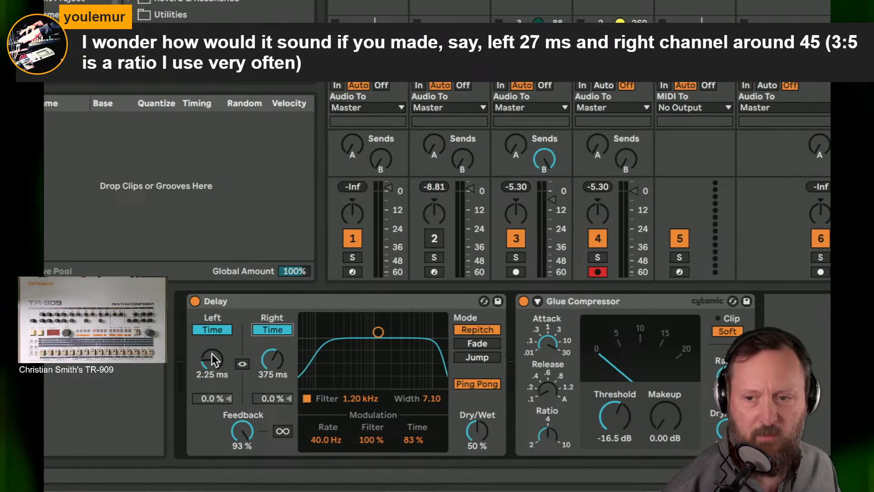
pyautogui.click(206, 375)
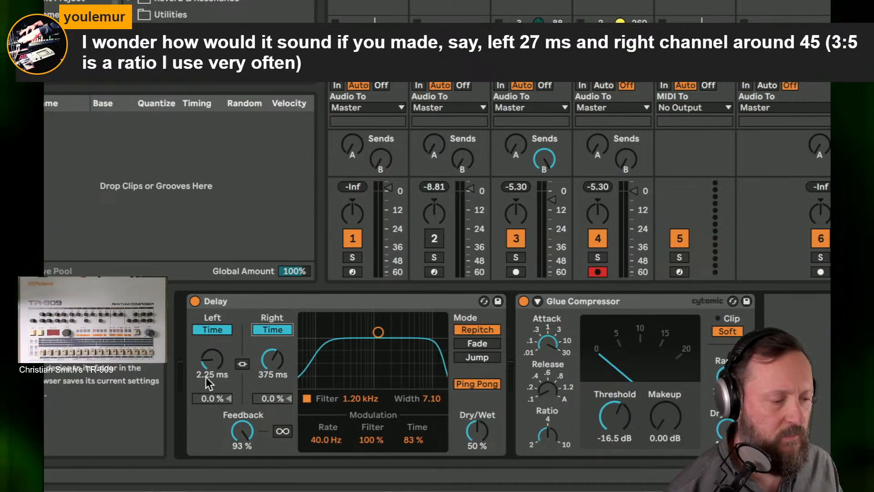
pyautogui.write('27')
pyautogui.press('Return')
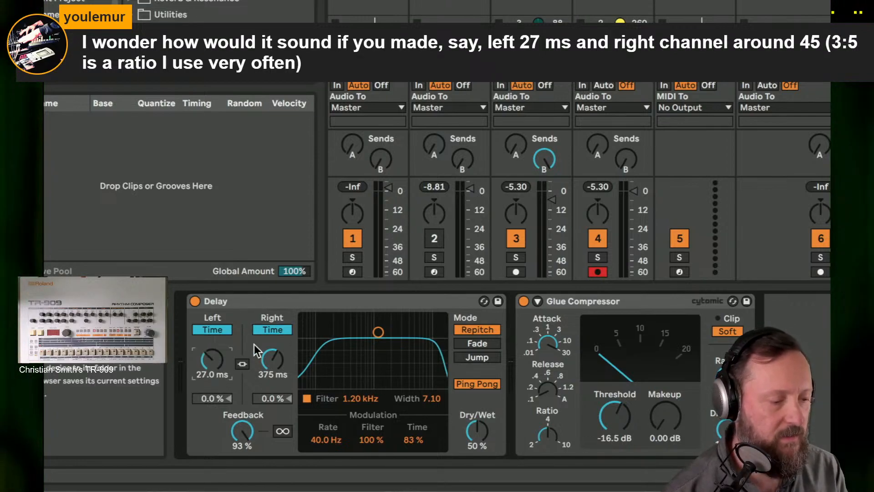
pyautogui.click(267, 376)
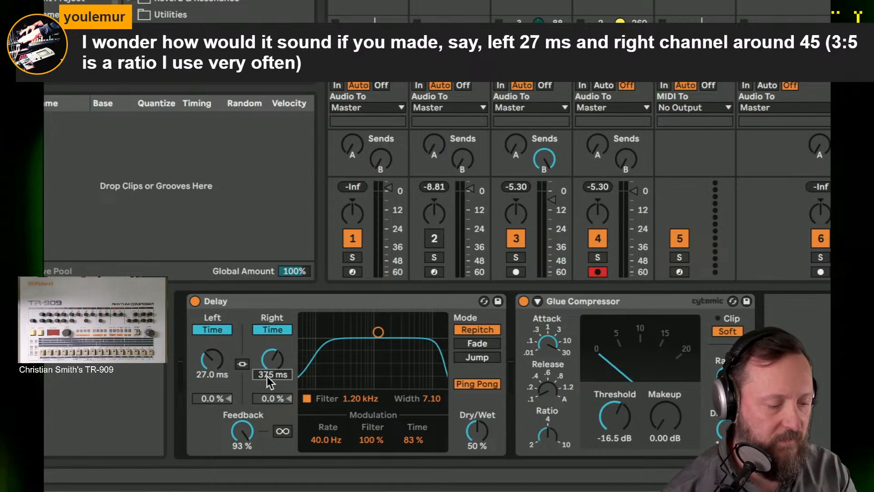
pyautogui.write('45')
pyautogui.press('Return')
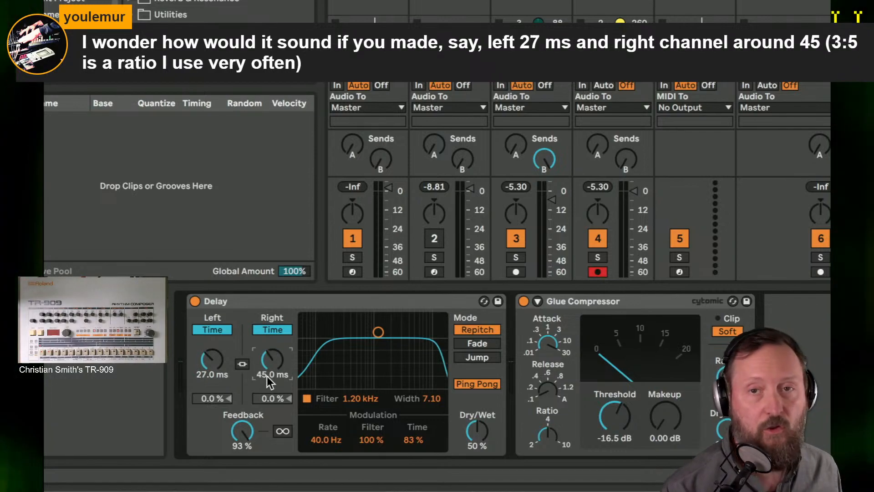
# Step: Start playback, reset the Delay's time and filter modulation to 0%, and turn Ping Pong off
pyautogui.press('space')
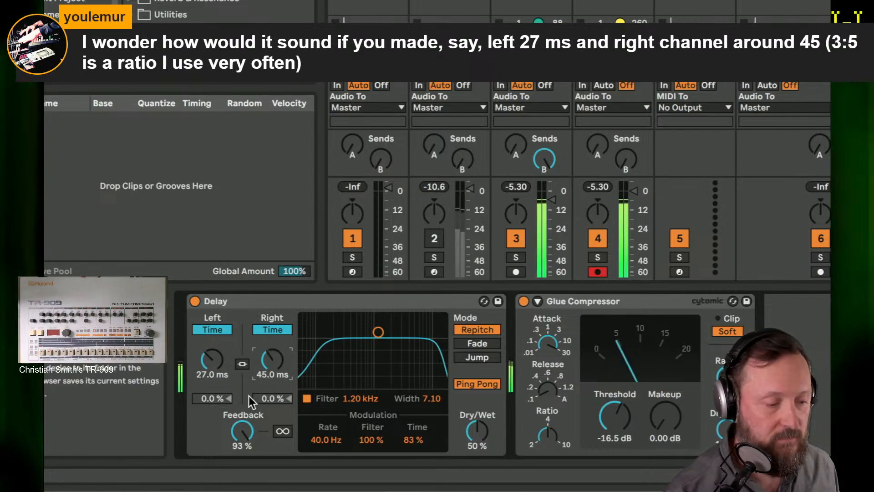
pyautogui.doubleClick(411, 441)
pyautogui.click(372, 441)
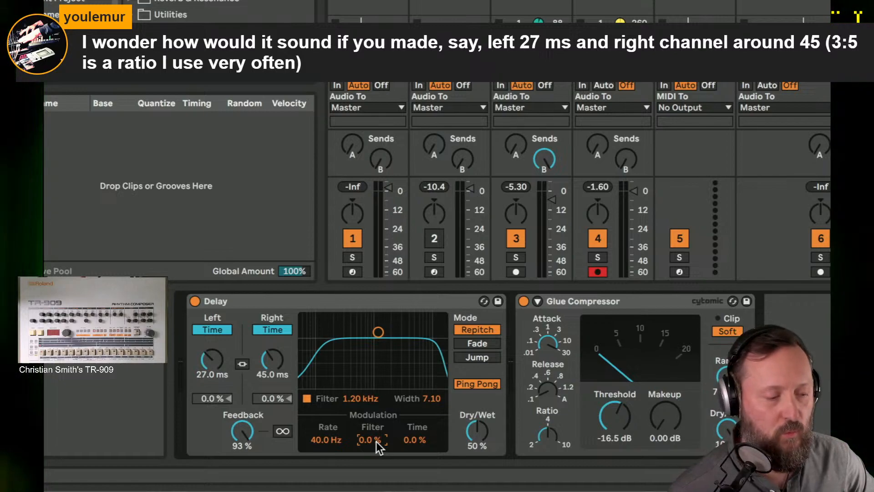
pyautogui.click(466, 387)
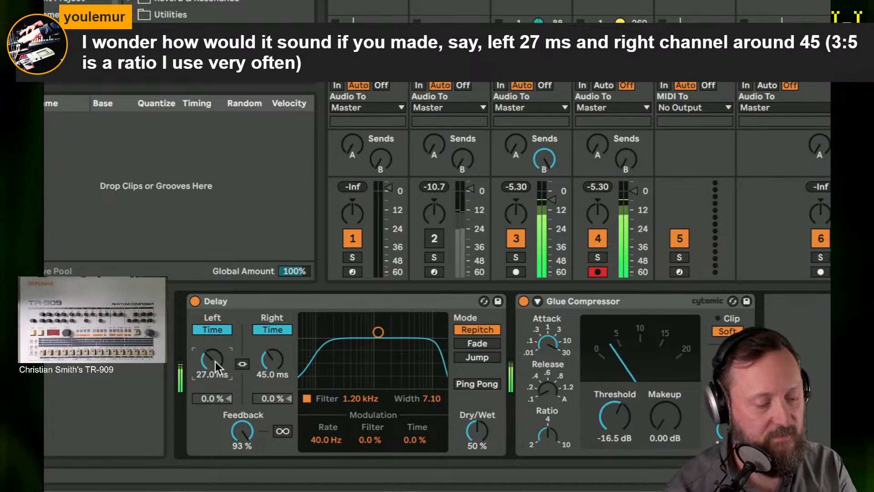
# Step: Set the Delay's left time to 13 ms and right time to 13.5 ms, with 74% time modulation and 87% feedback
pyautogui.write('13')
pyautogui.press('Return')
pyautogui.click(269, 367)
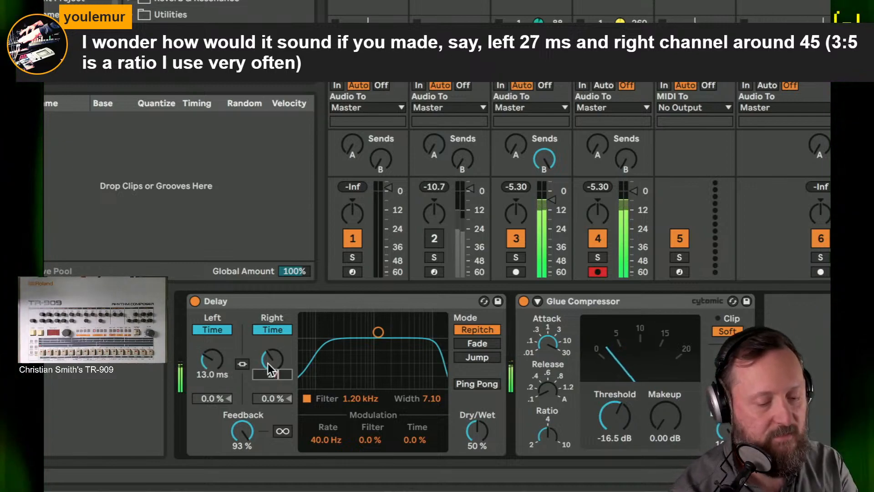
pyautogui.moveTo(271, 362)
pyautogui.mouseDown()
pyautogui.moveTo(271, 381)
pyautogui.moveTo(272, 360)
pyautogui.mouseUp()
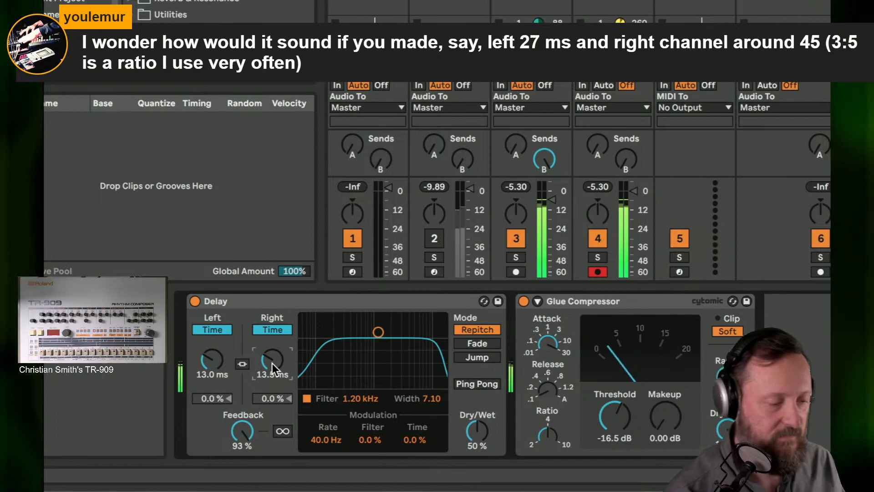
pyautogui.moveTo(415, 440); pyautogui.dragTo(415, 407)
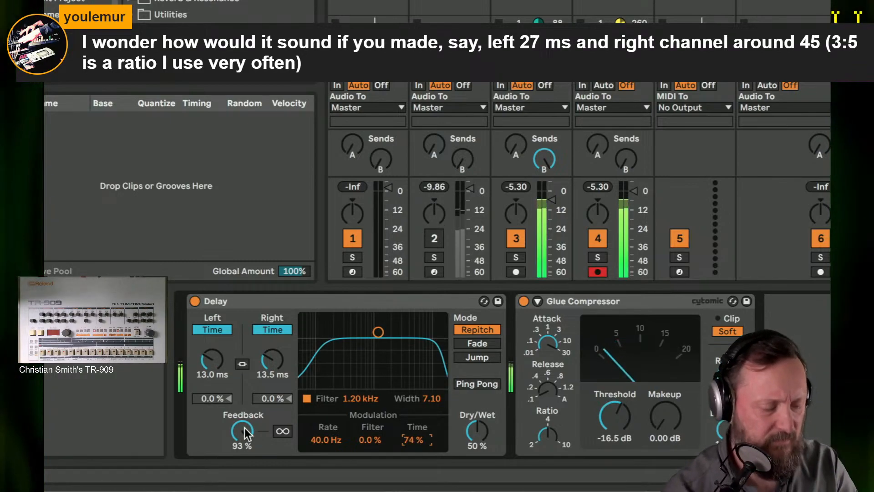
pyautogui.moveTo(245, 434); pyautogui.dragTo(243, 428)
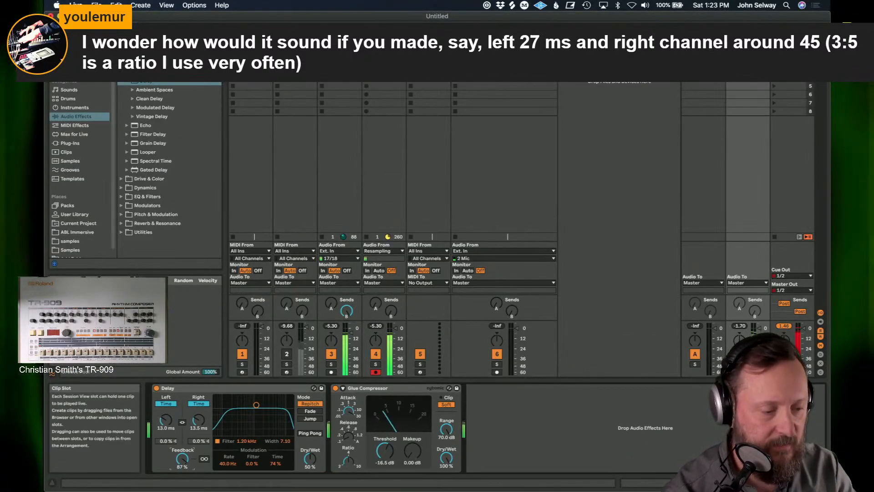
# Step: Start recording a resampled take into an empty clip slot on track 4, and open the waveform of the existing recorded clip
pyautogui.click(385, 69)
pyautogui.click(367, 68)
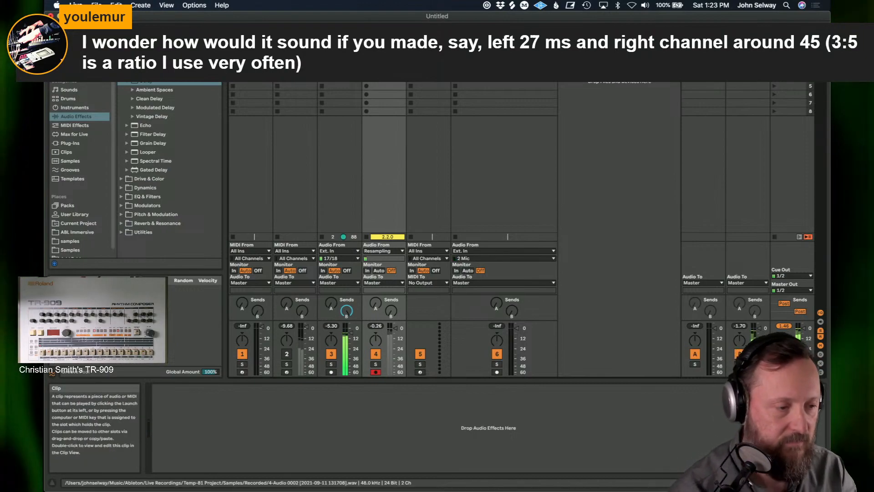
pyautogui.doubleClick(385, 60)
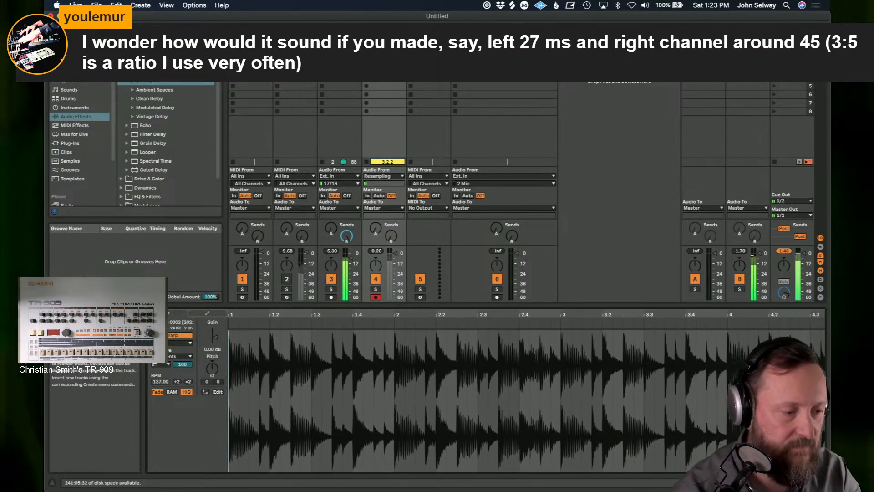
# Step: Show return track B's devices, lower the Delay's feedback to 77%, and raise its Dry/Wet to 100%
pyautogui.doubleClick(339, 44)
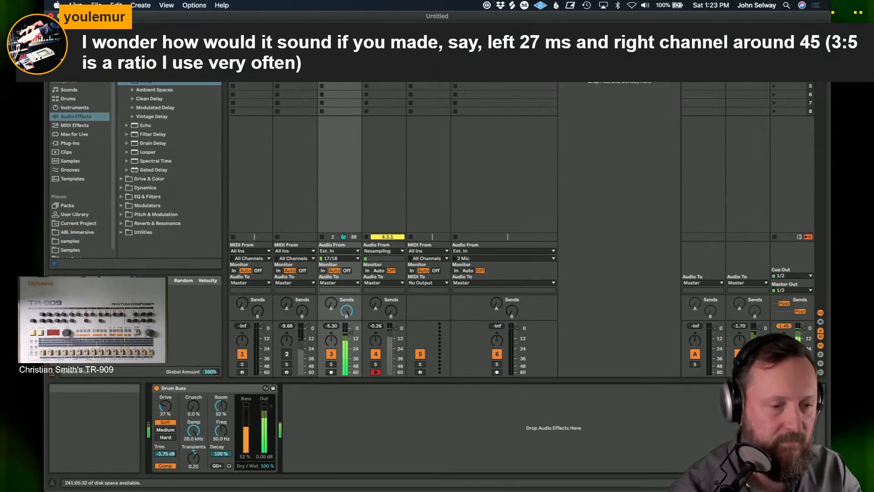
pyautogui.click(746, 43)
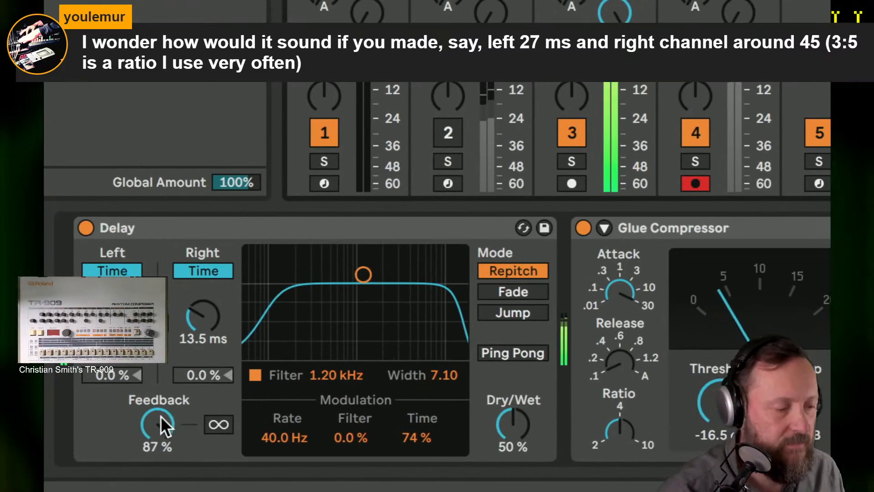
pyautogui.moveTo(160, 416); pyautogui.dragTo(160, 430)
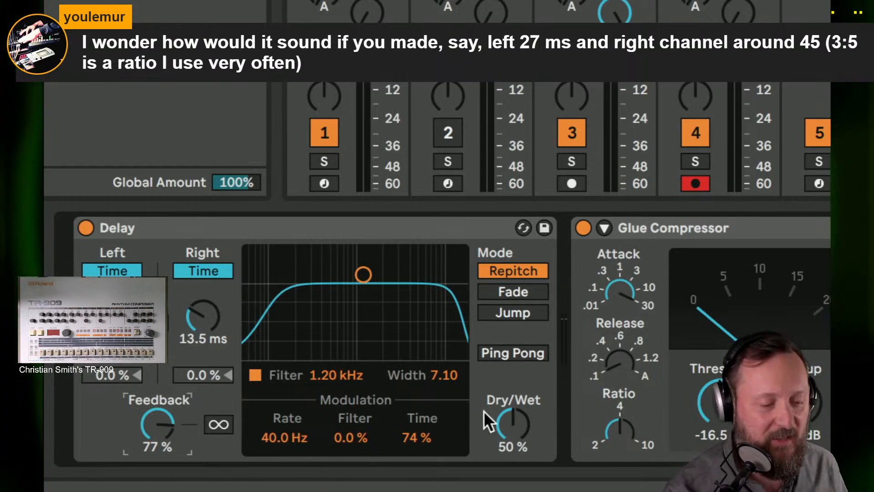
pyautogui.moveTo(497, 416); pyautogui.dragTo(496, 382)
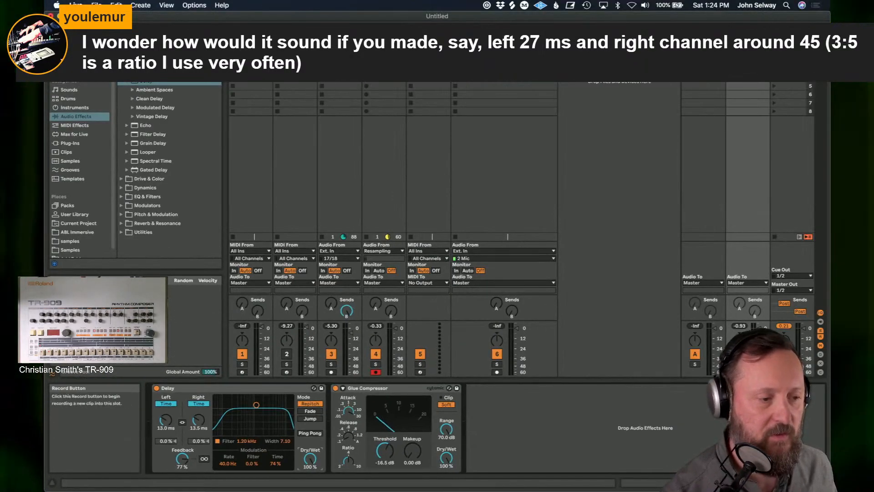
# Step: Record a take in track 4's third clip slot while lowering the return Delay's feedback through 75% to 67%, and disarm the track
pyautogui.click(366, 69)
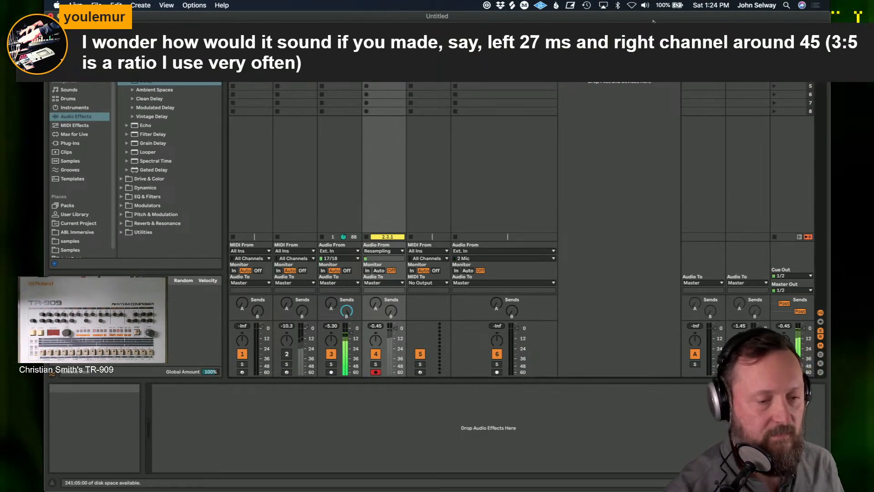
pyautogui.click(748, 43)
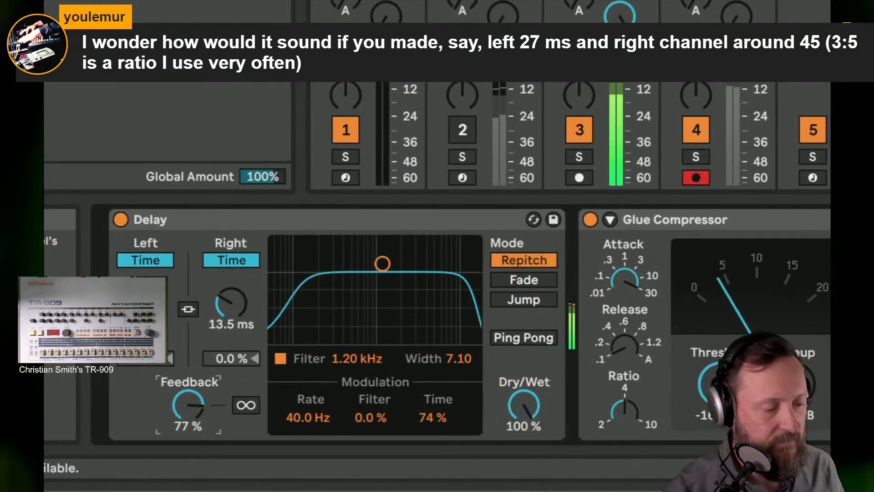
pyautogui.moveTo(188, 405); pyautogui.dragTo(188, 407)
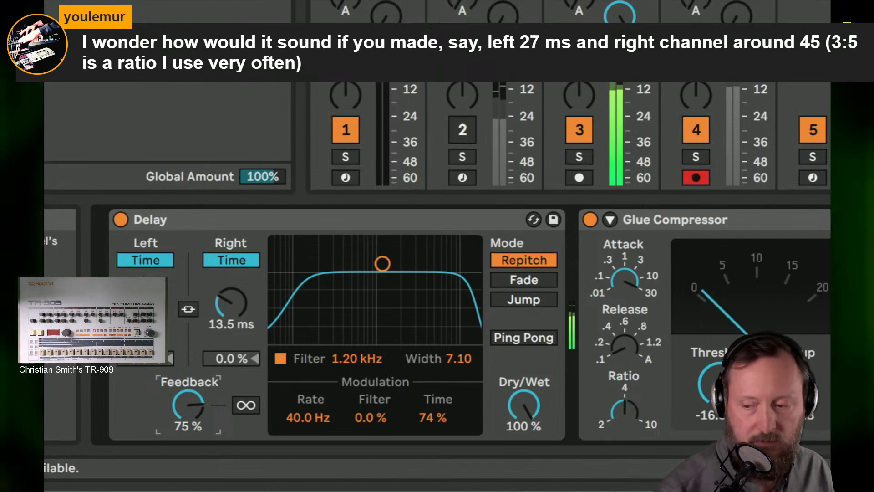
pyautogui.moveTo(188, 405); pyautogui.dragTo(193, 414)
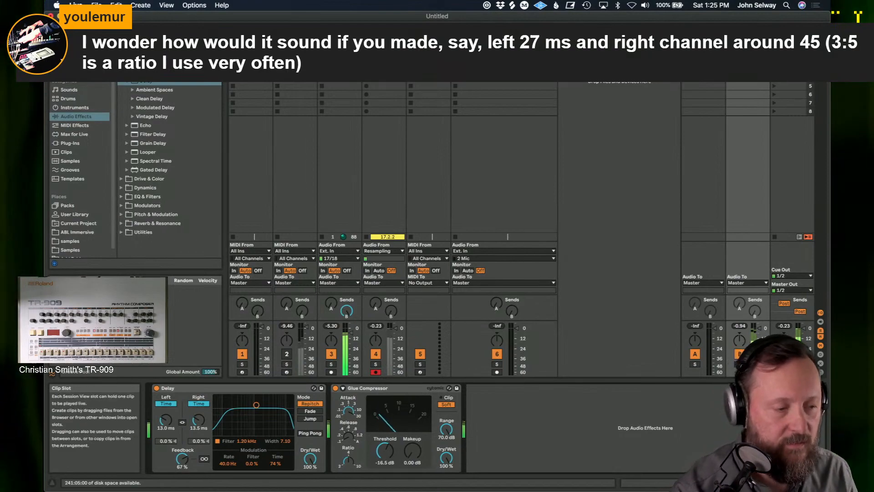
pyautogui.click(366, 69)
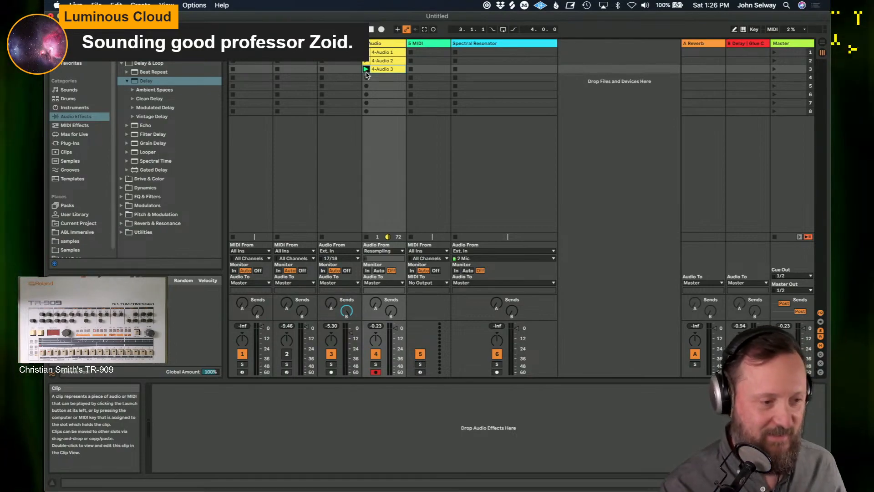
pyautogui.click(375, 372)
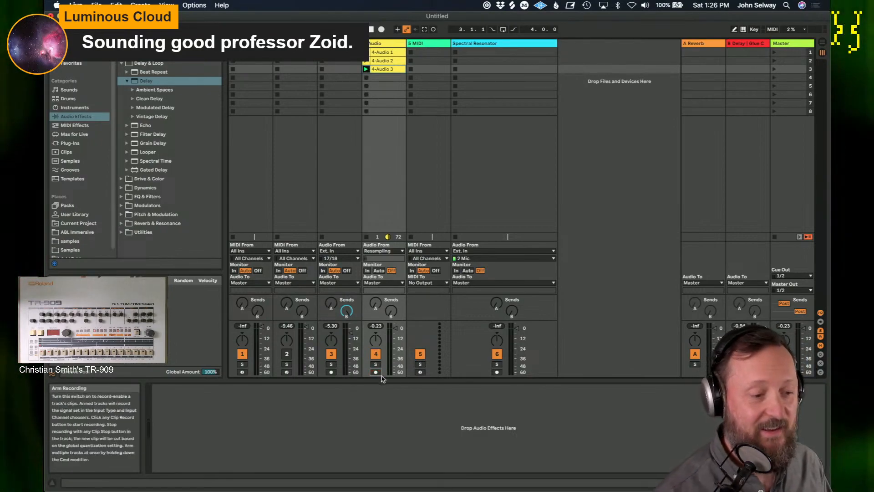
# Step: Set the Spectral Resonator track's monitoring to In, and deactivate the track
pyautogui.click(456, 270)
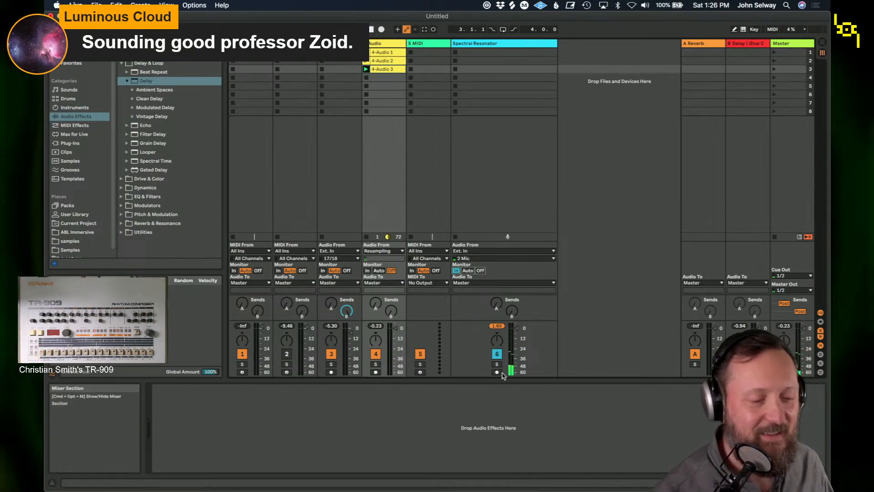
pyautogui.click(497, 354)
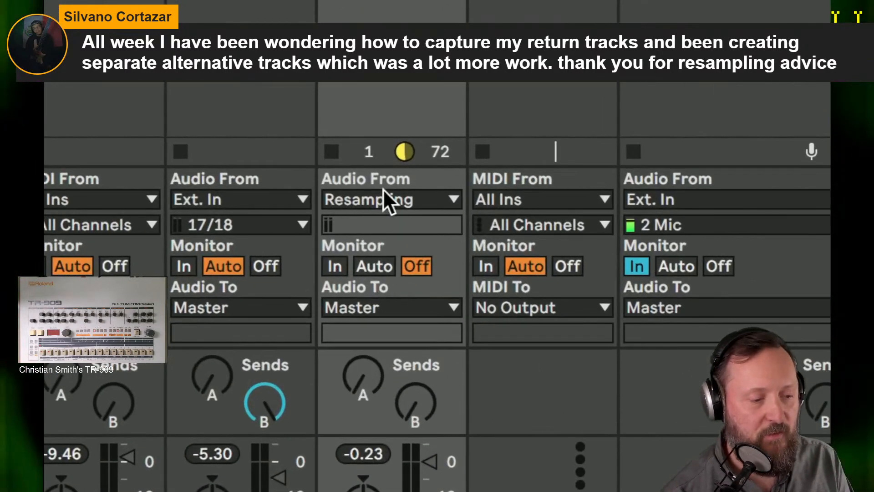
# Step: Set track 4's audio input to the return track B-Delay | Glue Compressor
pyautogui.click(385, 223)
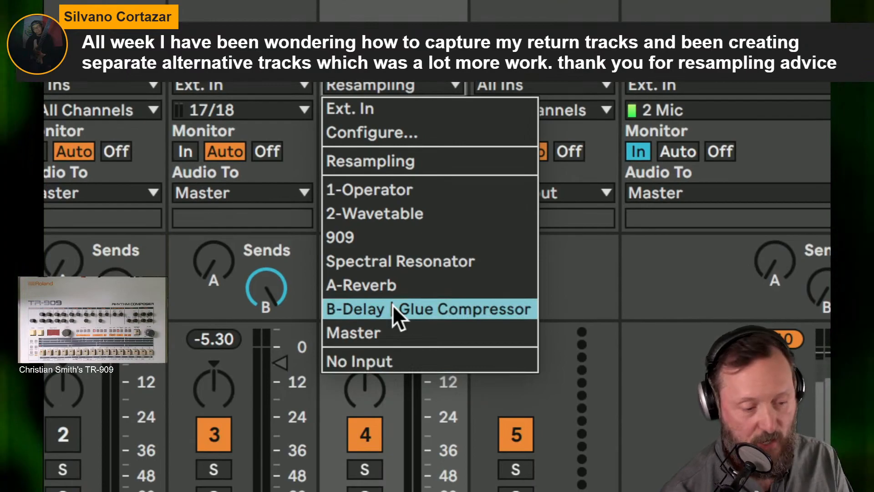
pyautogui.click(393, 381)
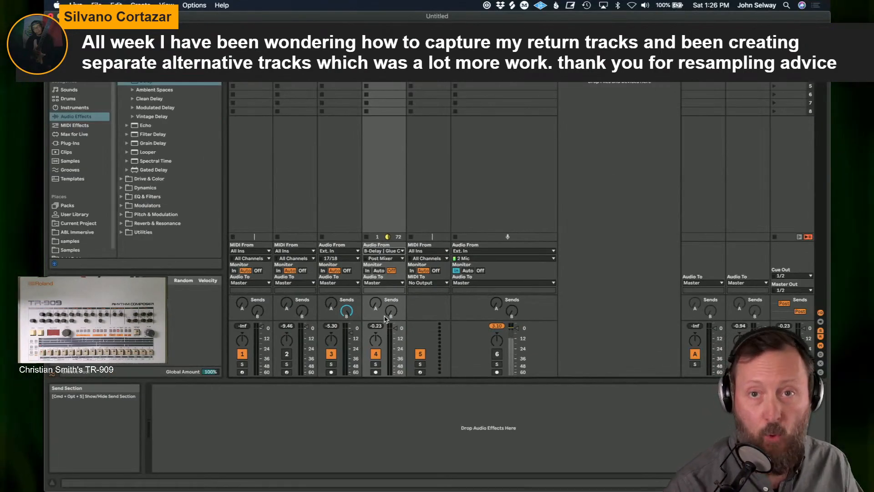
# Step: Record return track B's output into track 4's fifth clip slot, and play the take back with track 4 soloed
pyautogui.click(747, 44)
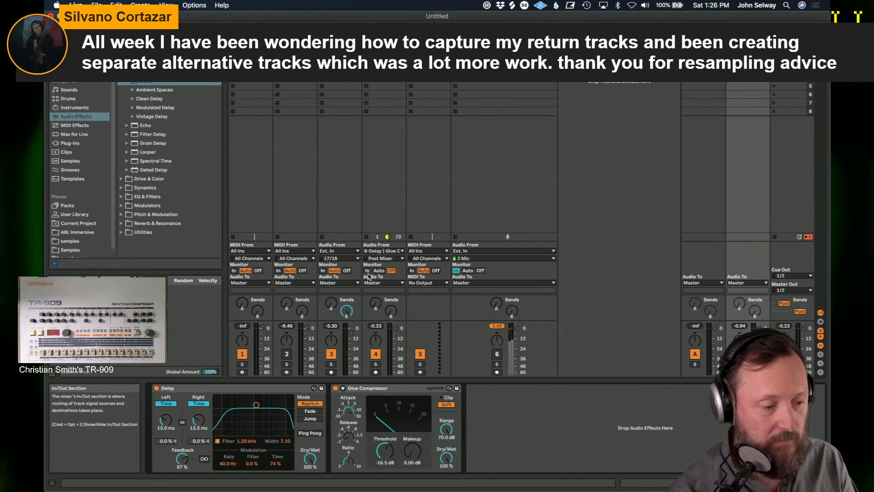
pyautogui.click(376, 372)
pyautogui.click(367, 85)
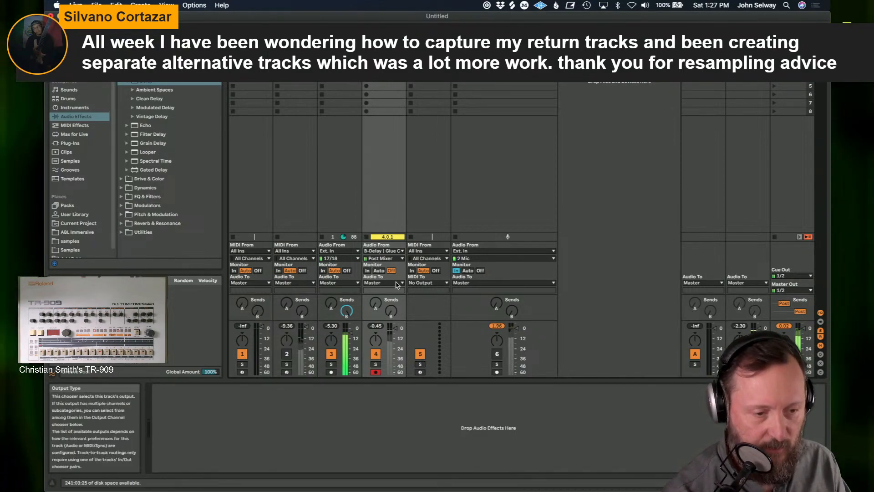
pyautogui.click(367, 87)
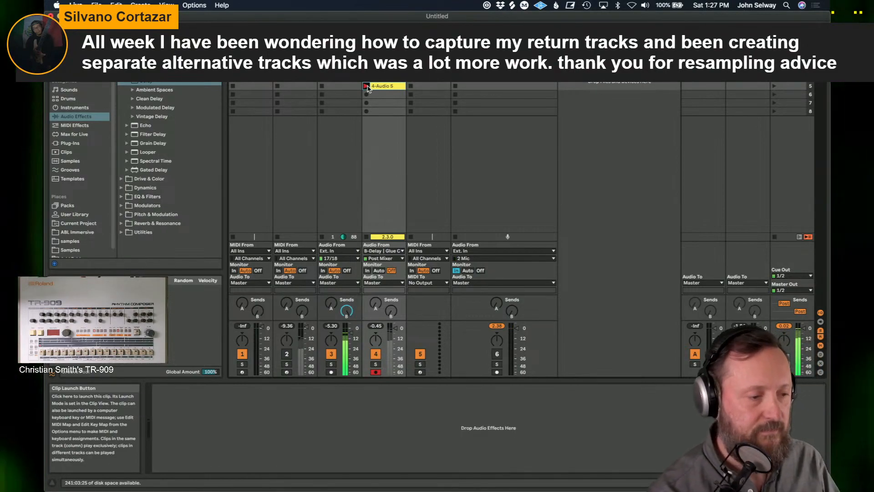
pyautogui.click(367, 86)
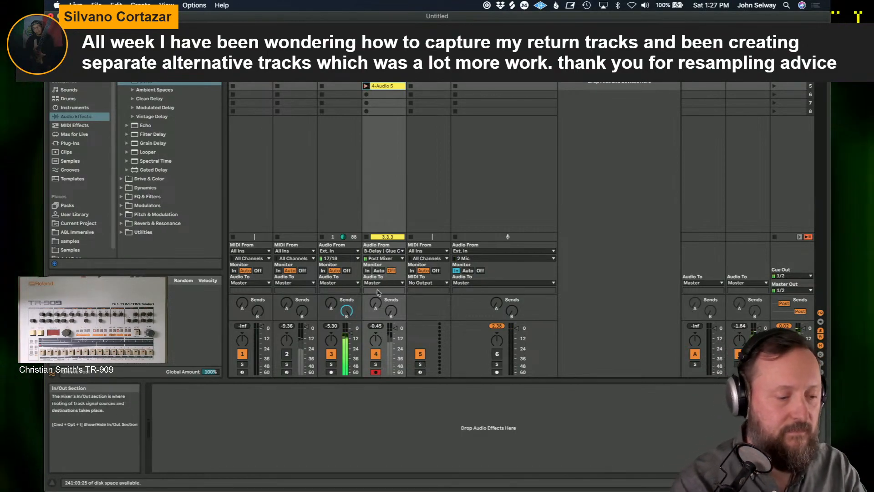
pyautogui.click(376, 364)
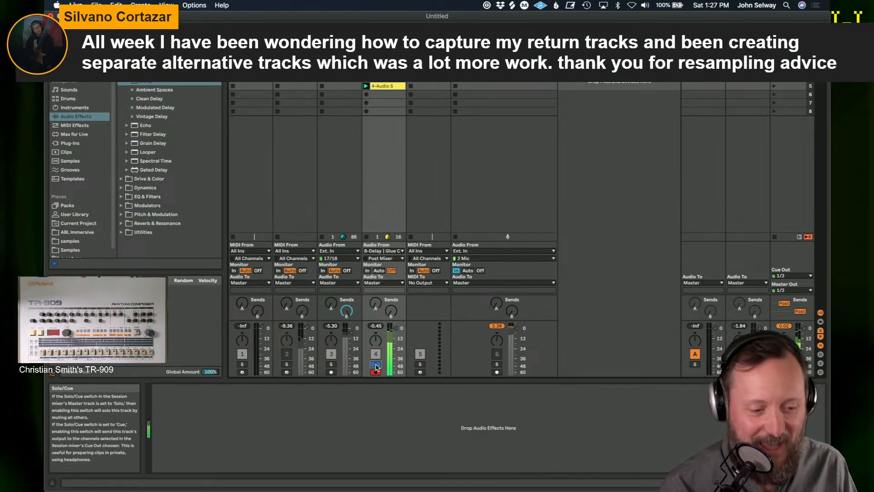
# Step: Set 1.1.1 at the first transient of track 4's fifth clip, and relaunch the clip to compare it with track 3
pyautogui.doubleClick(388, 86)
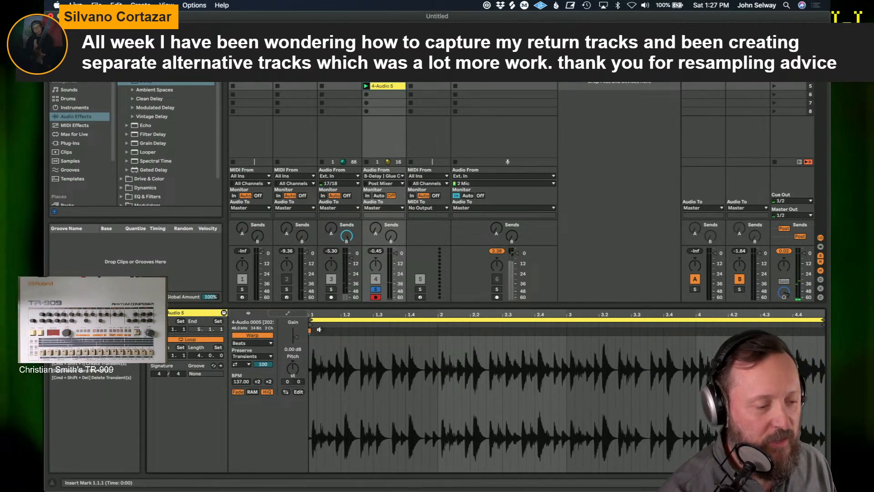
pyautogui.moveTo(314, 315); pyautogui.dragTo(314, 386)
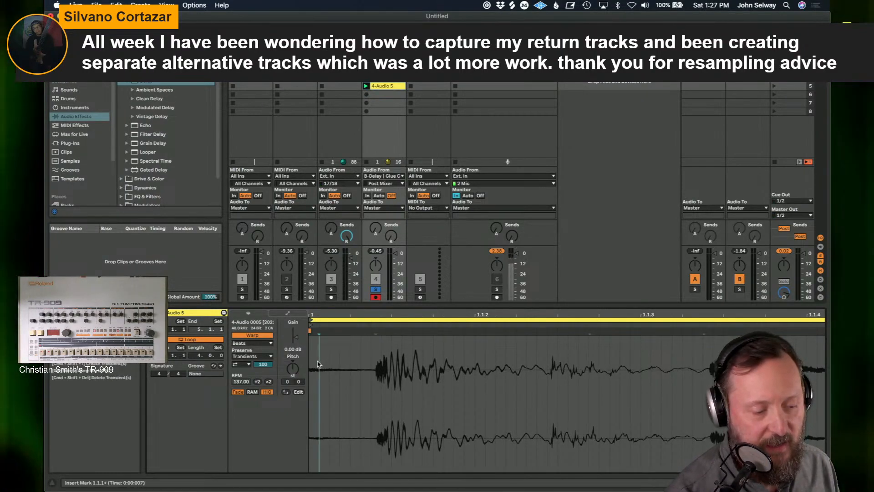
pyautogui.moveTo(319, 363); pyautogui.dragTo(370, 364)
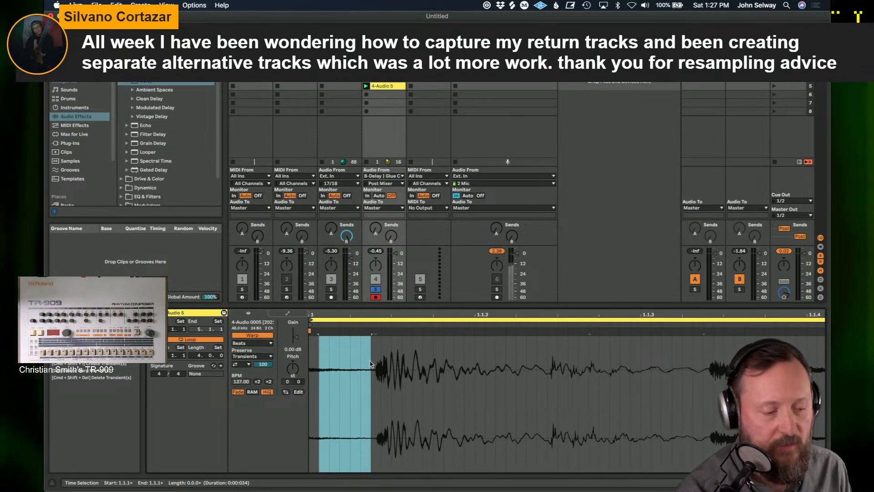
pyautogui.rightClick(374, 335)
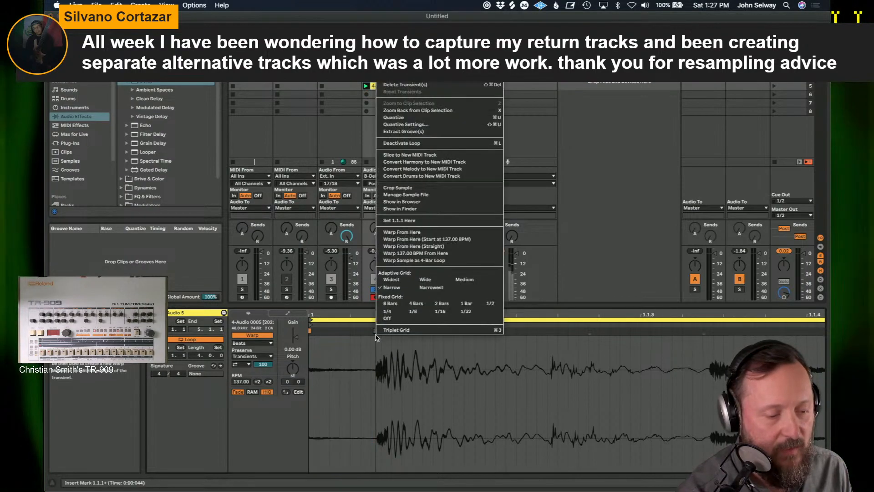
pyautogui.click(414, 222)
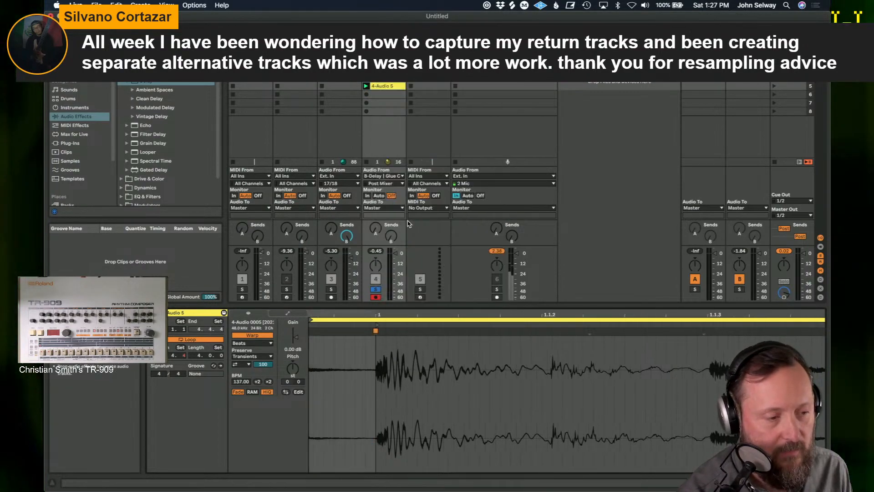
pyautogui.click(367, 86)
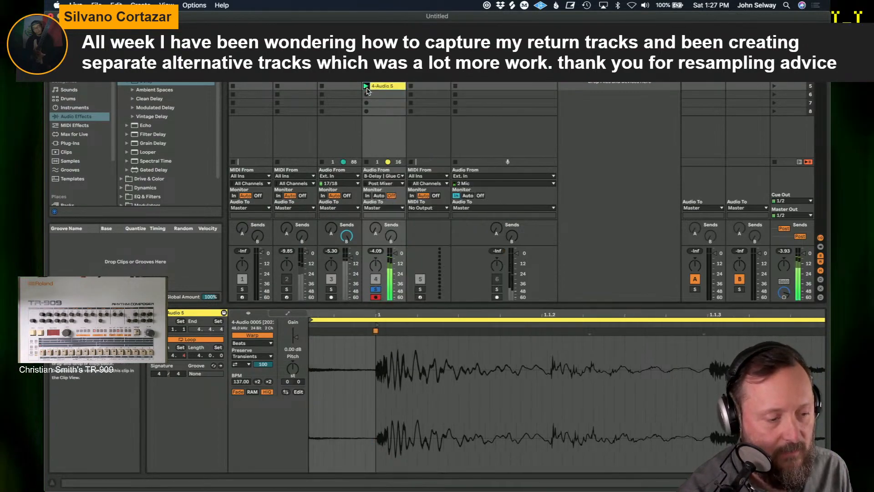
pyautogui.click(332, 289)
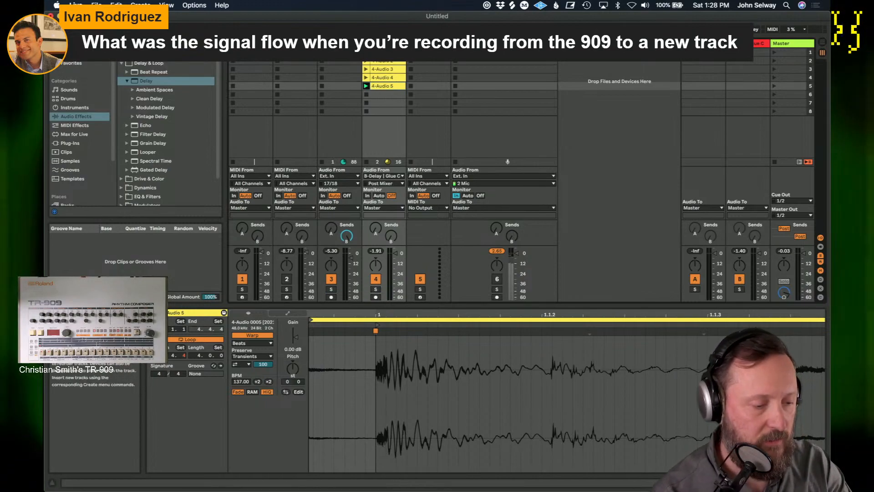
# Step: Insert a new audio track with external input 15/16, and check the MIDI clock sync settings in the preferences
pyautogui.press('super+t')
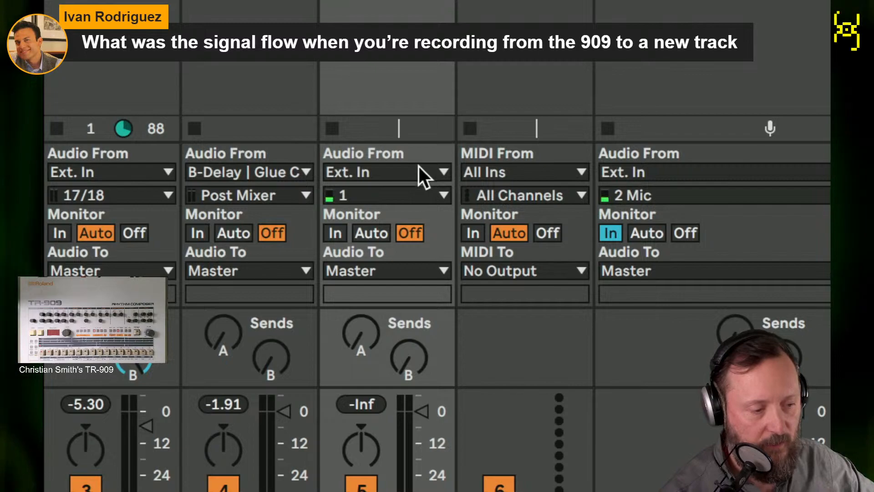
pyautogui.click(421, 191)
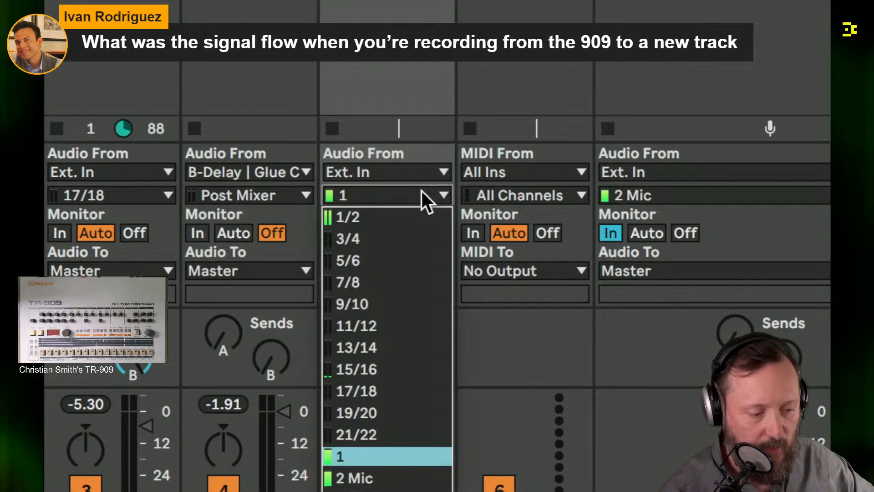
pyautogui.click(382, 366)
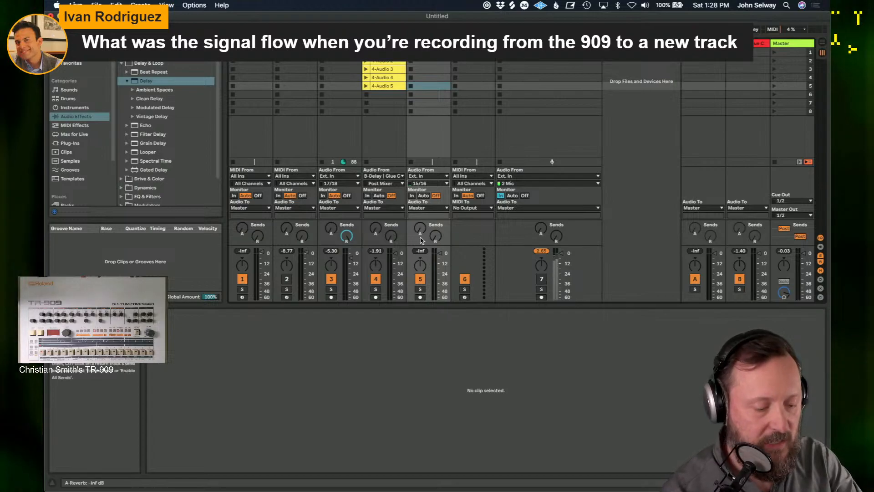
pyautogui.press('super+comma')
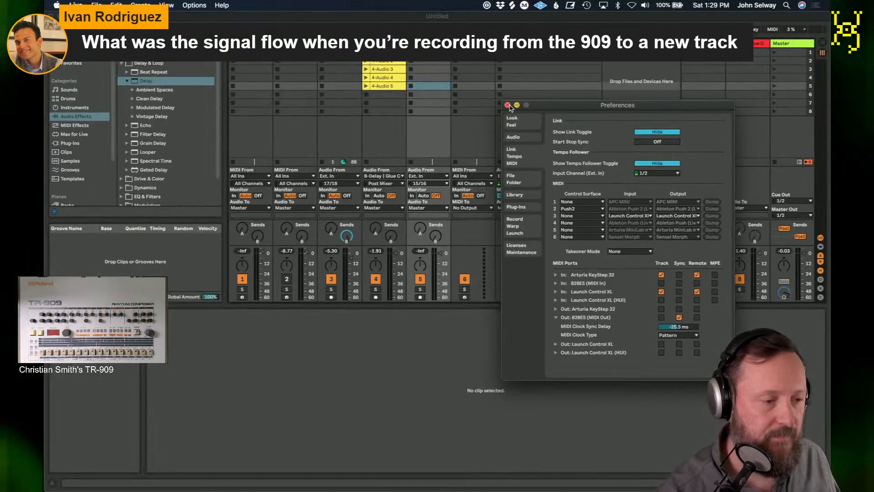
pyautogui.click(507, 105)
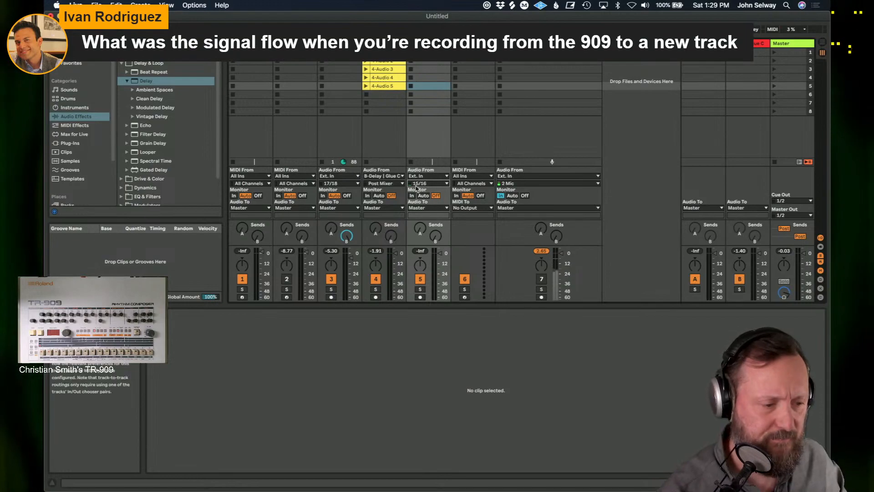
# Step: Arm track 5, set its monitoring to In, and change its external input to 17/18
pyautogui.click(420, 297)
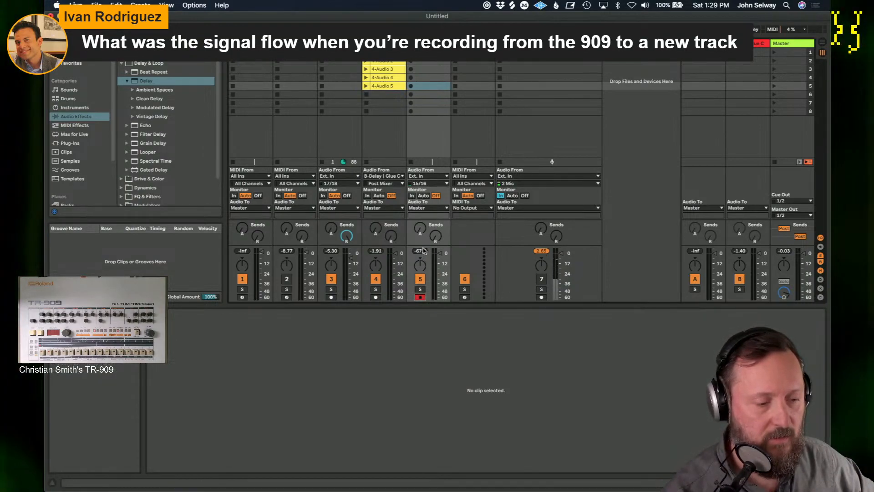
pyautogui.click(423, 198)
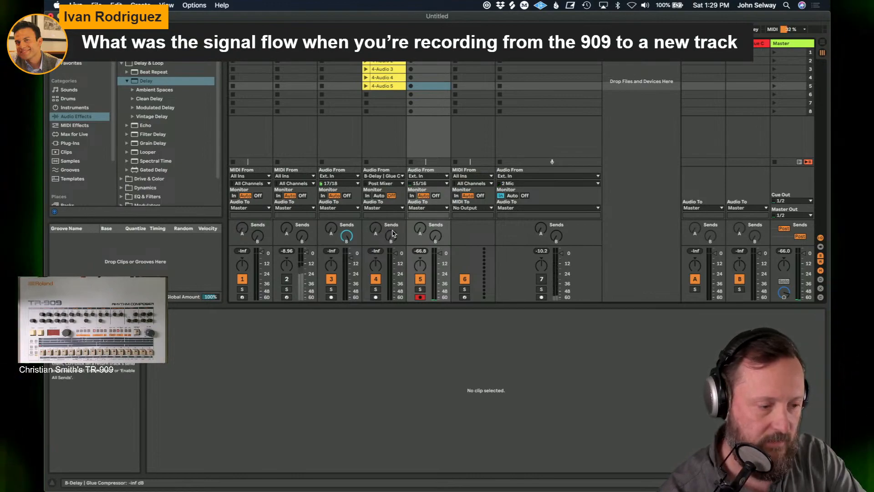
pyautogui.click(412, 195)
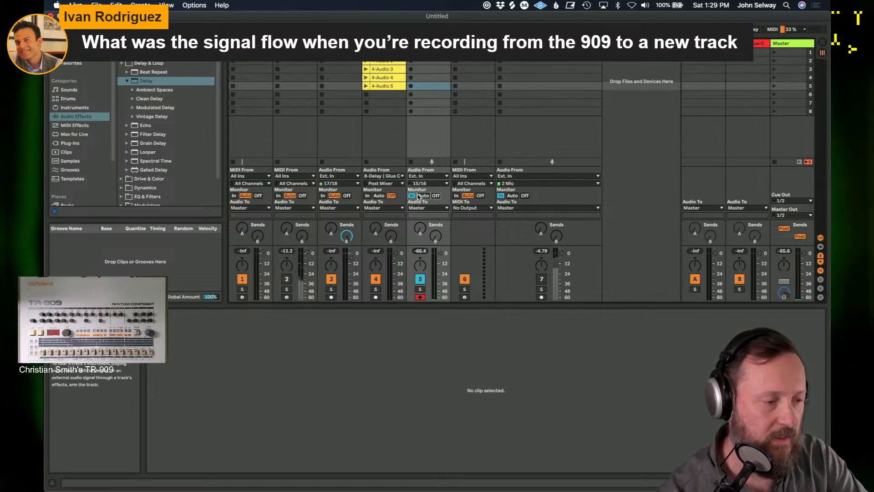
pyautogui.click(419, 184)
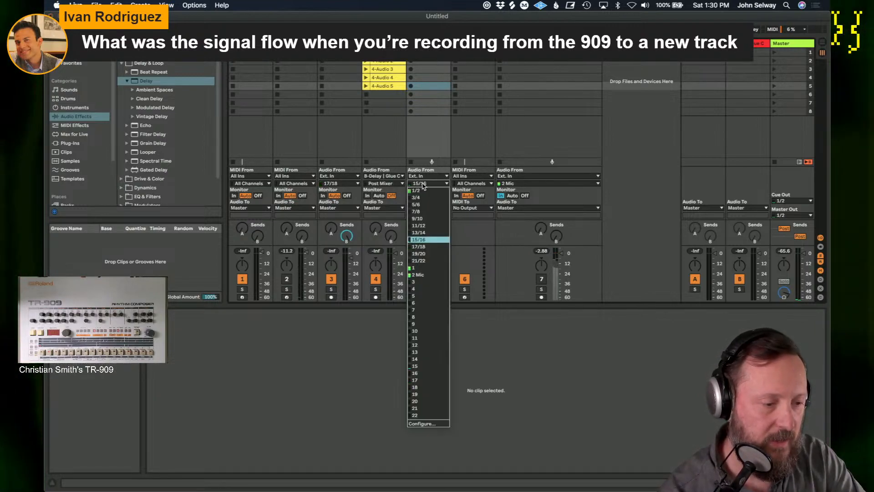
pyautogui.click(423, 135)
pyautogui.click(420, 183)
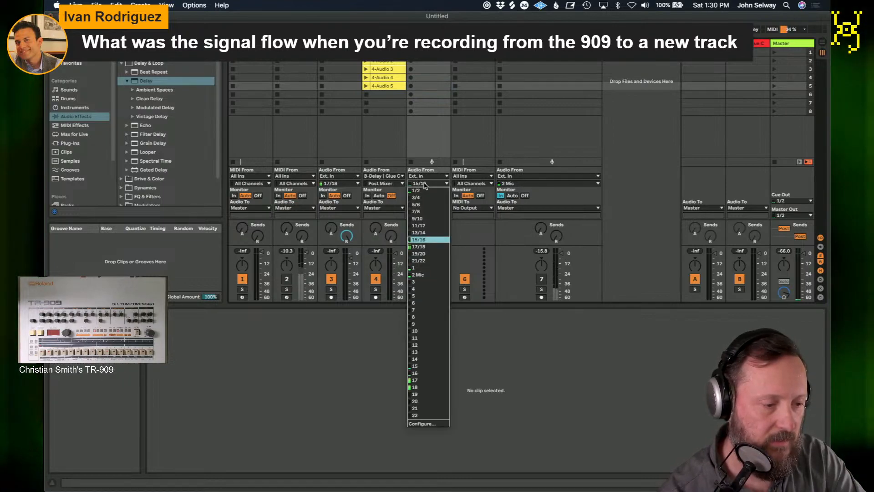
pyautogui.click(419, 247)
# Step: Record a take of the TR-909 in track 5's first clip slot, and set the Cue Out to 5/6
pyautogui.click(412, 52)
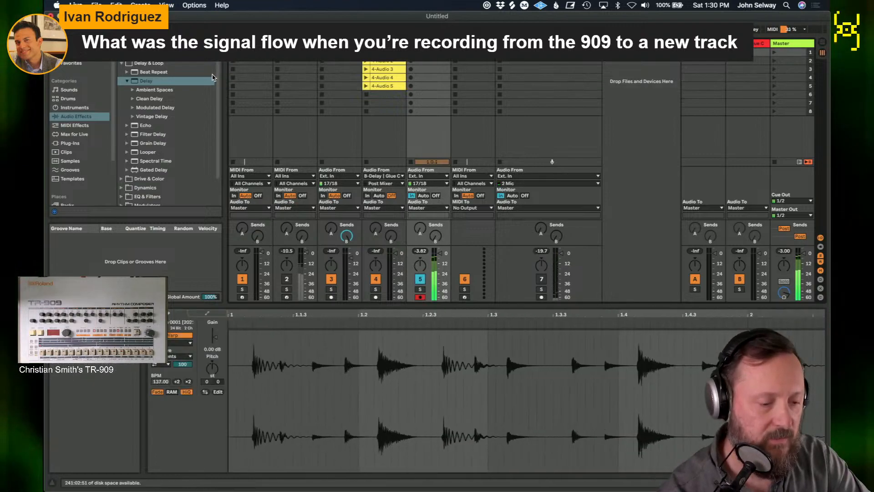
pyautogui.press('space')
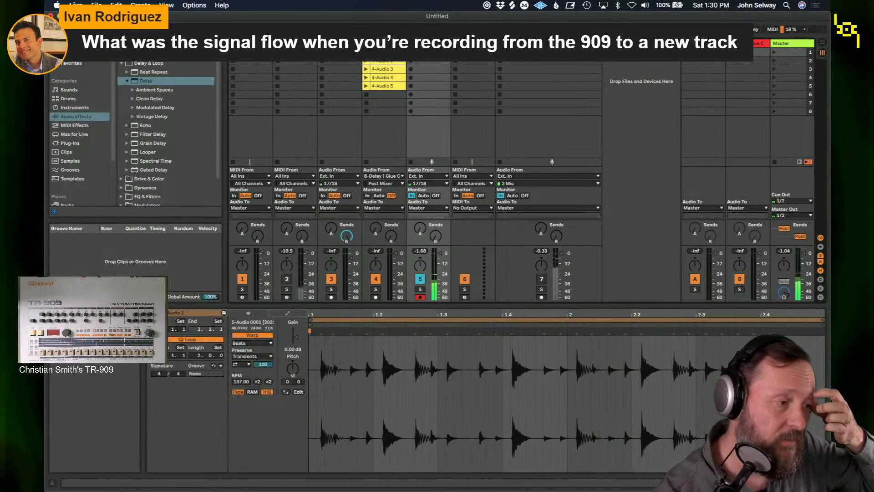
pyautogui.click(785, 201)
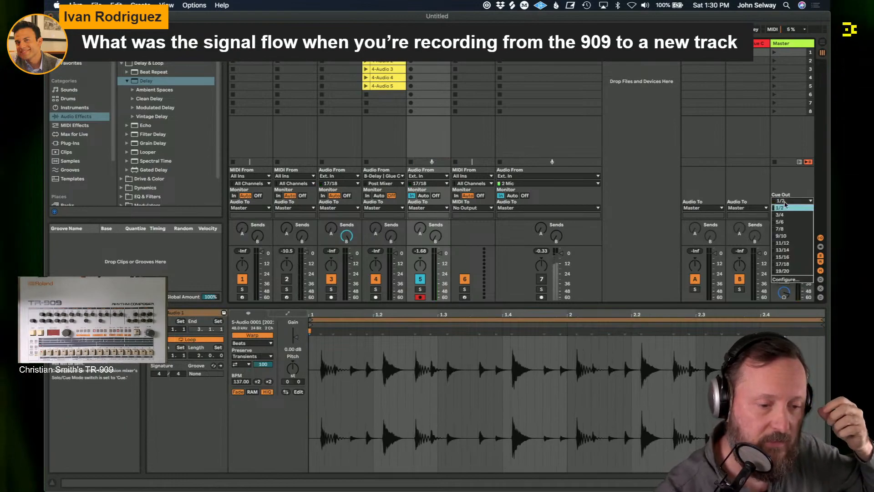
pyautogui.click(787, 222)
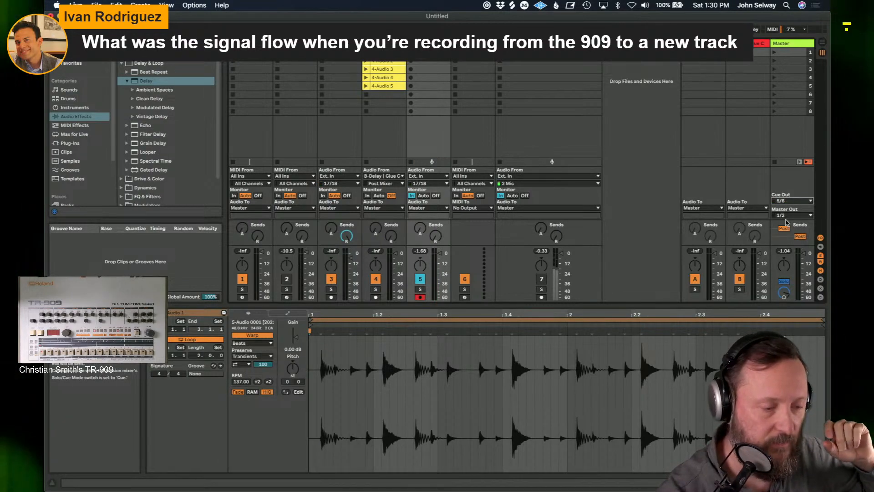
# Step: Restart playback and record further TR-909 takes in track 5's second and third clip slots
pyautogui.press('space')
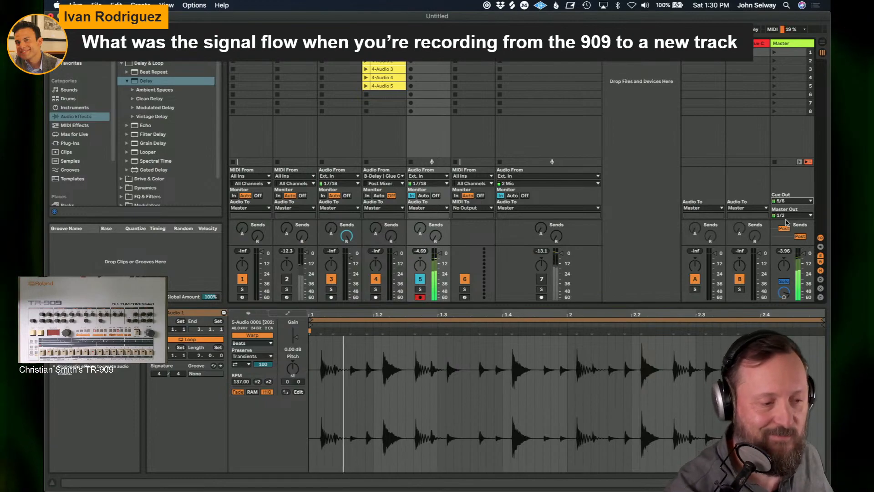
pyautogui.click(410, 63)
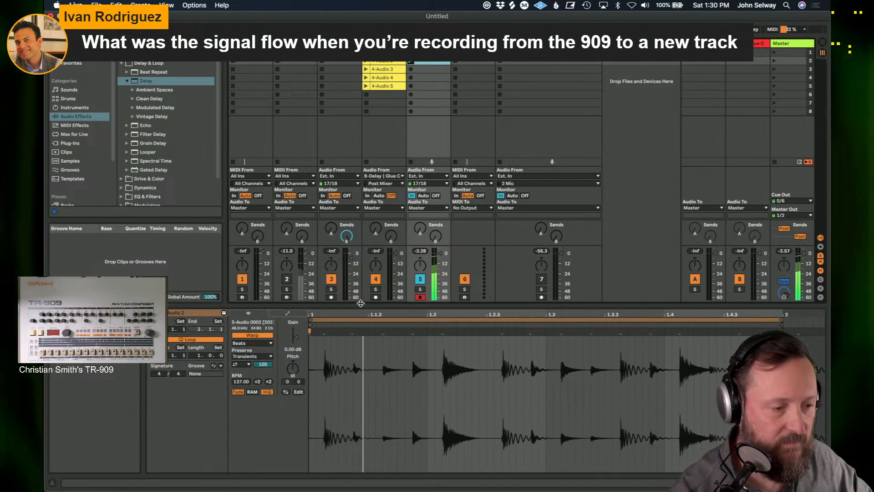
pyautogui.click(411, 68)
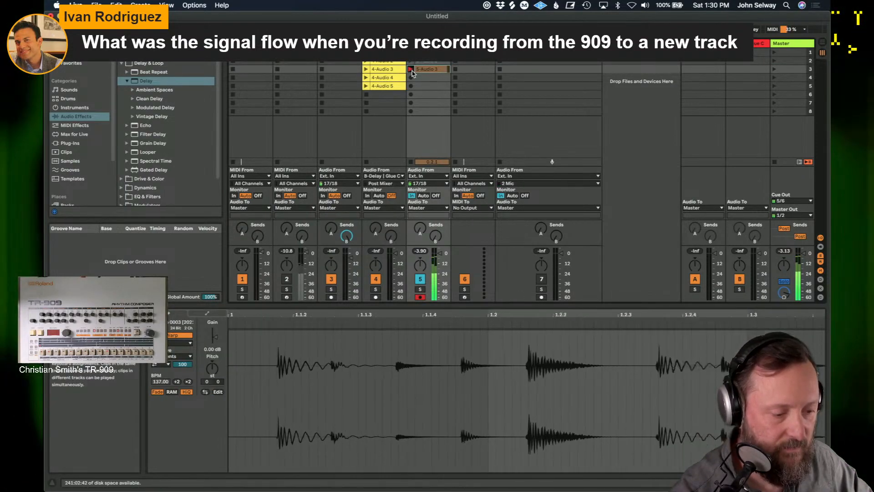
# Step: Set the MIDI Clock Sync Delay of the 828ES MIDI output to -82.0 ms in the preferences
pyautogui.press('super+comma')
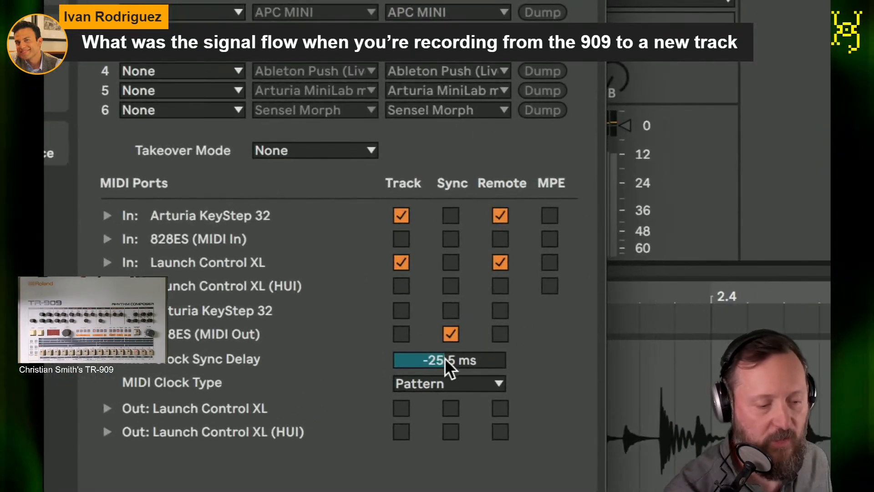
pyautogui.moveTo(444, 358); pyautogui.dragTo(444, 403)
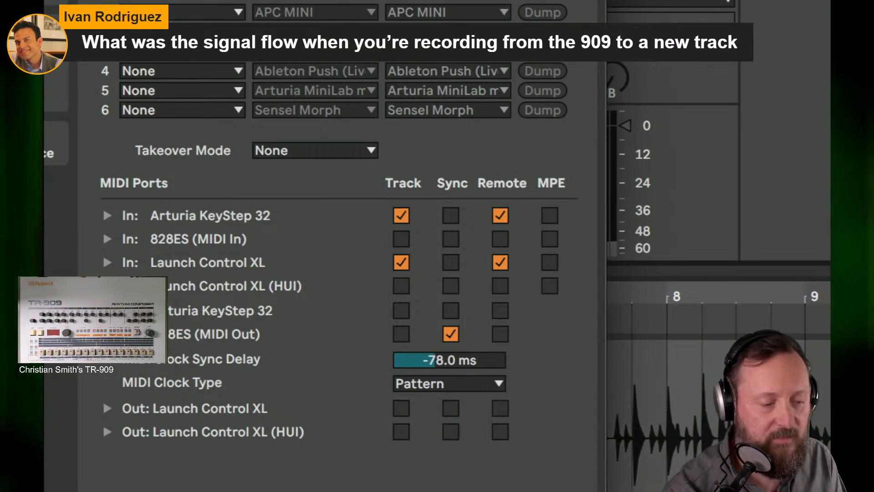
pyautogui.moveTo(445, 403); pyautogui.dragTo(444, 403)
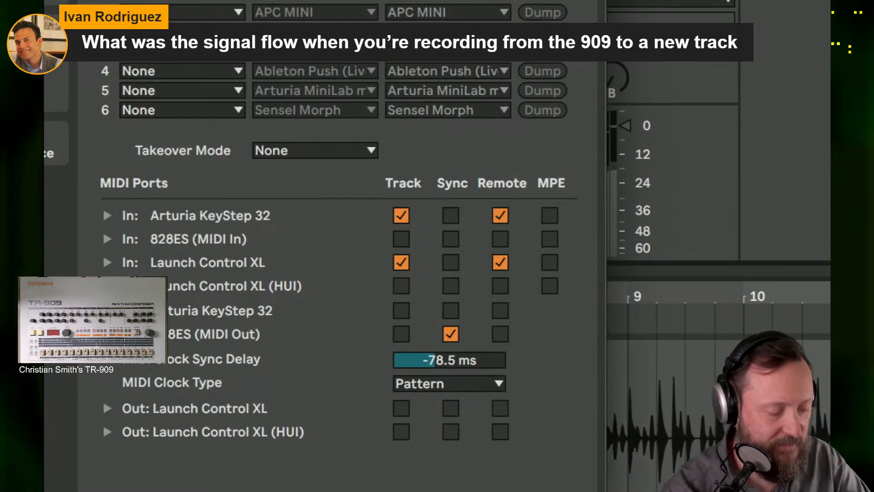
pyautogui.moveTo(448, 367); pyautogui.dragTo(448, 375)
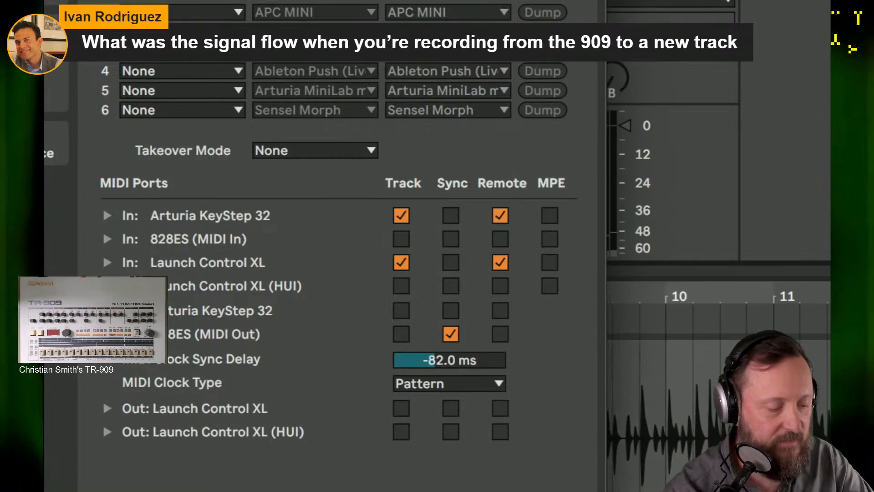
pyautogui.click(327, 116)
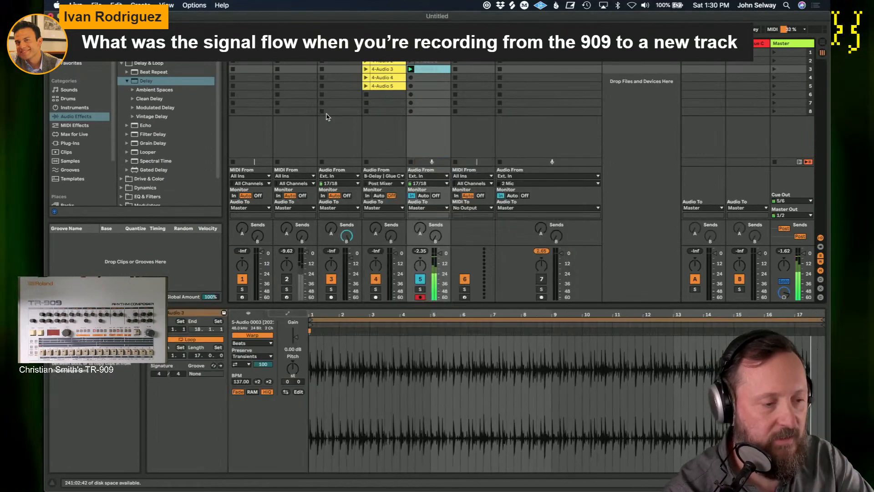
# Step: Record another TR-909 take in track 5's fourth clip slot
pyautogui.click(412, 77)
pyautogui.click(411, 78)
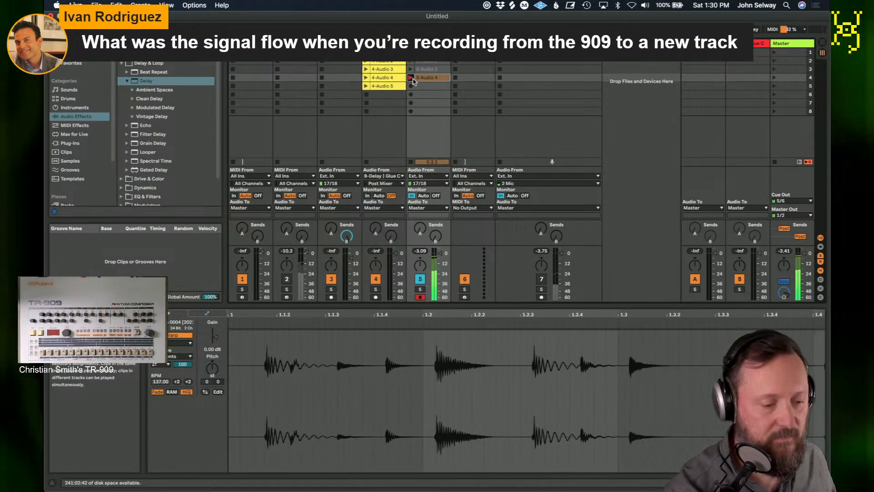
pyautogui.click(411, 78)
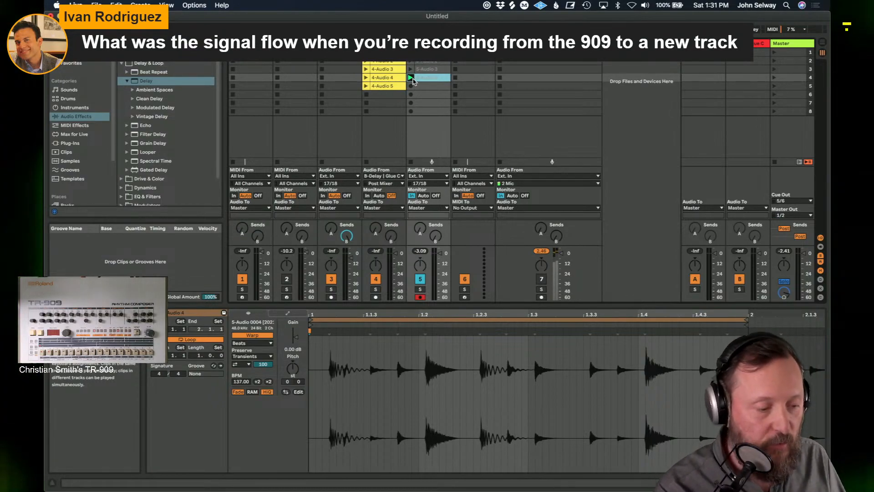
# Step: Set 1.1.1 at the first hit of the fourth take on track 5 and align its loop to that bar
pyautogui.rightClick(328, 331)
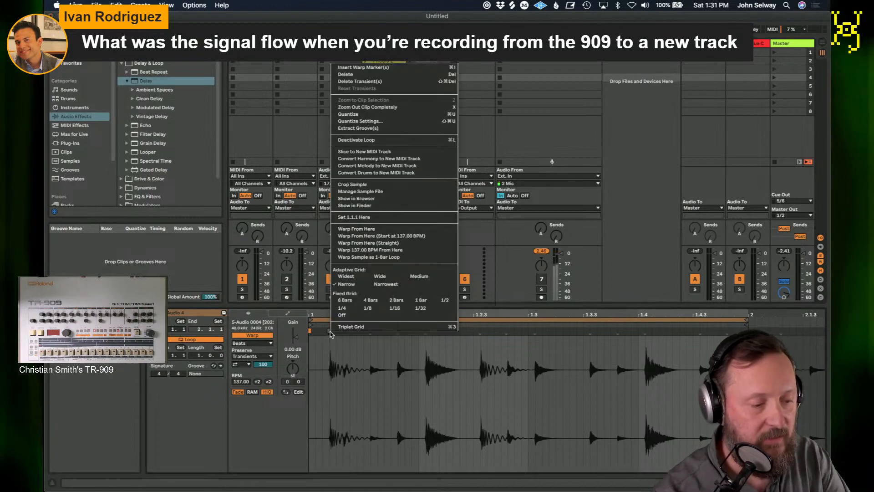
pyautogui.click(354, 219)
pyautogui.moveTo(357, 320); pyautogui.dragTo(383, 320)
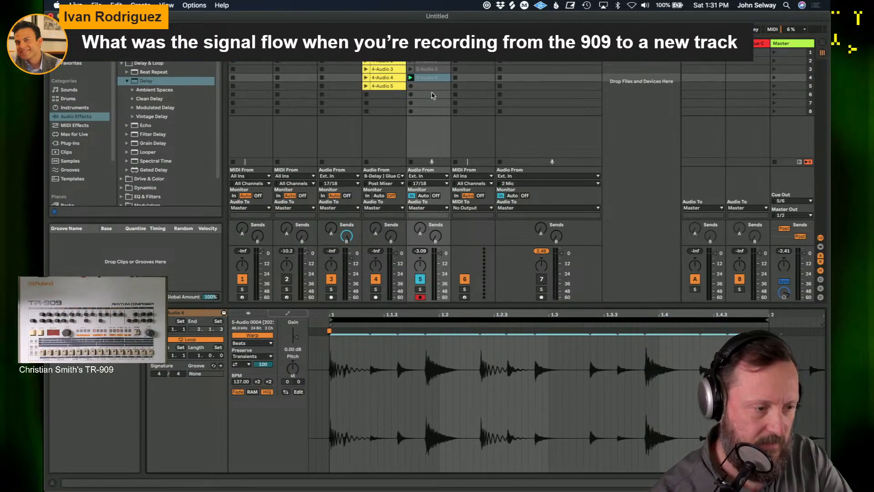
# Step: Set track 5's monitoring to Auto, solo the track, and play back the fourth take
pyautogui.click(424, 195)
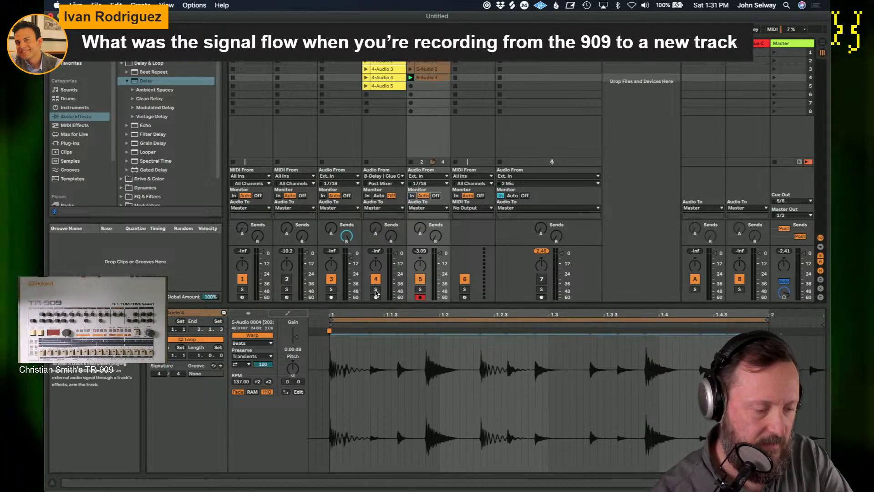
pyautogui.click(421, 289)
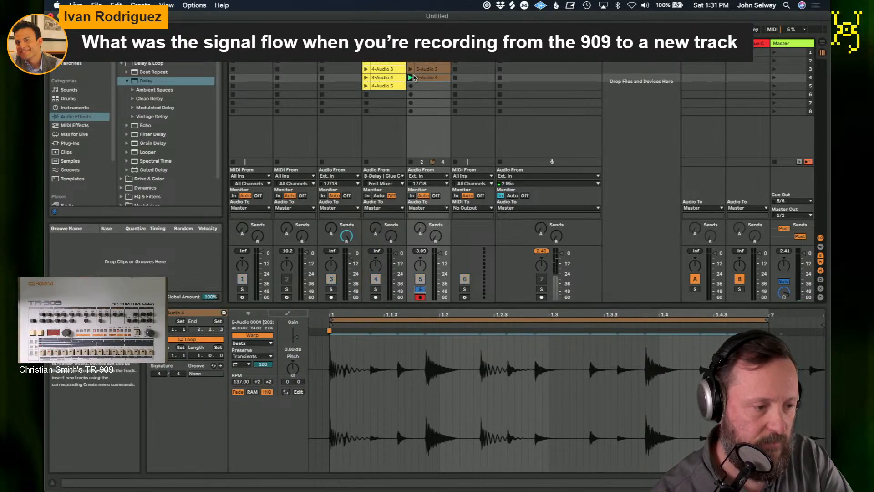
pyautogui.click(411, 78)
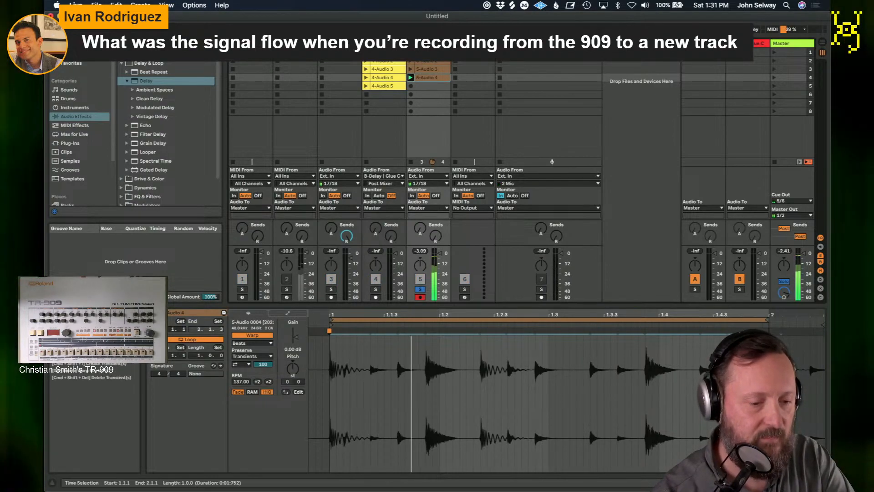
# Step: Add warp markers to the fourth take so its hits line up with beats 1.1.3, 1.2, 1.4 and 2
pyautogui.moveTo(756, 334); pyautogui.dragTo(770, 334)
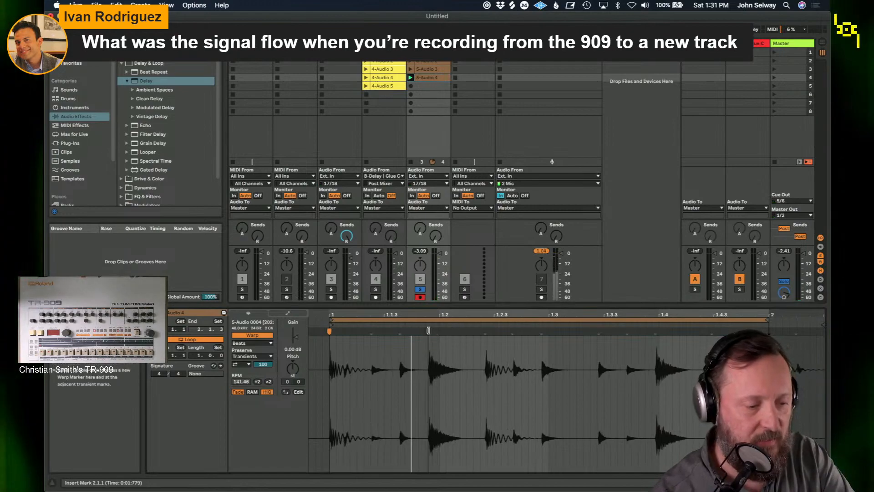
pyautogui.moveTo(429, 330); pyautogui.dragTo(439, 331)
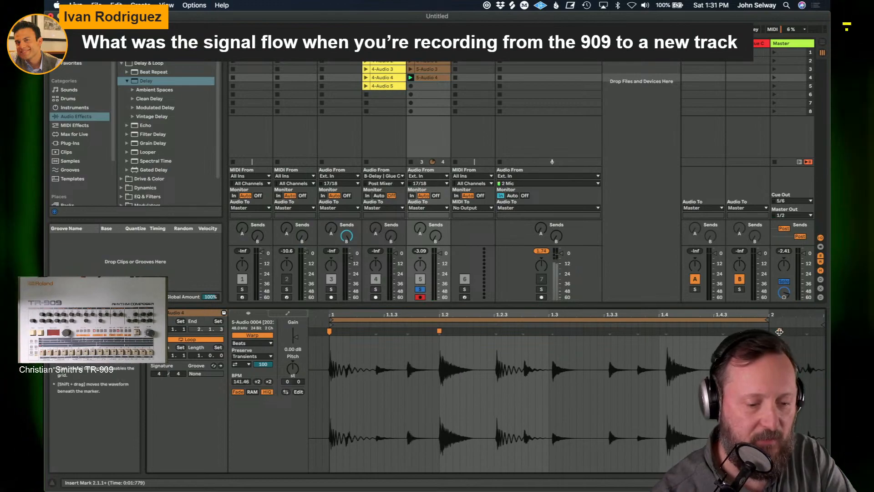
pyautogui.moveTo(780, 331); pyautogui.dragTo(770, 331)
pyautogui.doubleClick(660, 331)
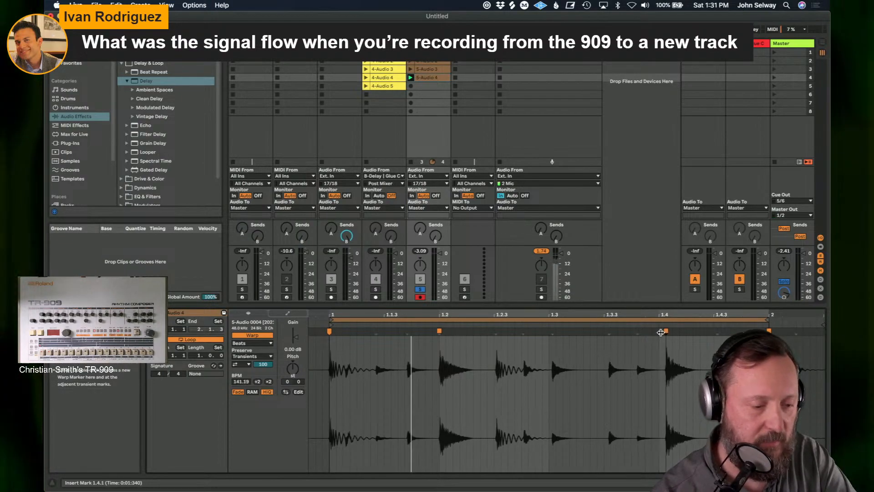
pyautogui.press('space')
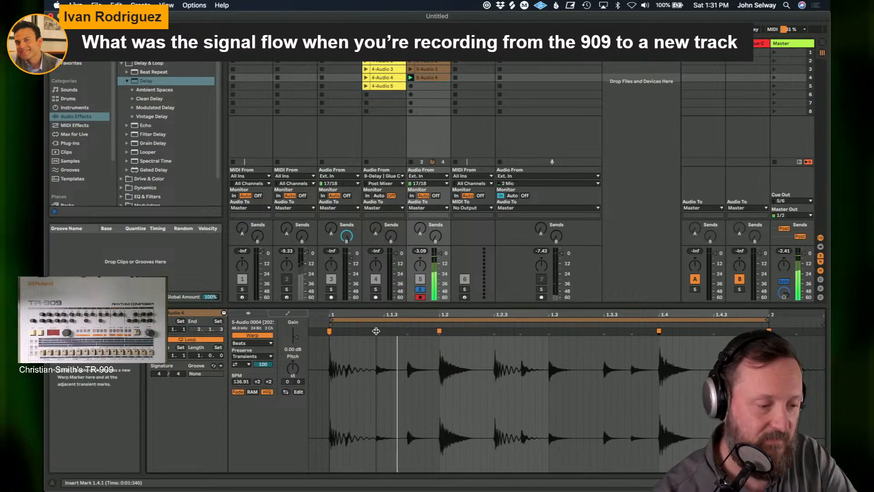
pyautogui.moveTo(376, 332)
pyautogui.mouseDown()
pyautogui.moveTo(392, 332)
pyautogui.moveTo(385, 332)
pyautogui.mouseUp()
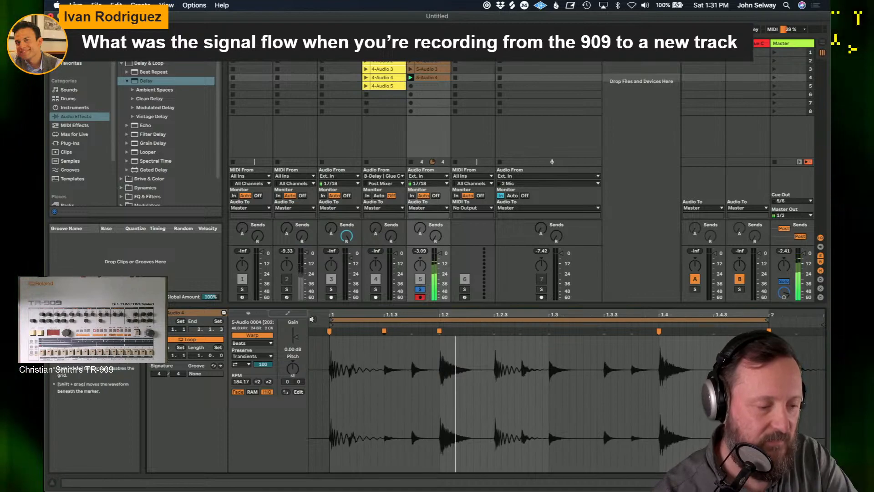
# Step: Delete the warped fourth take, and delete audio track 5 together with its remaining takes
pyautogui.click(426, 77)
pyautogui.press('Delete')
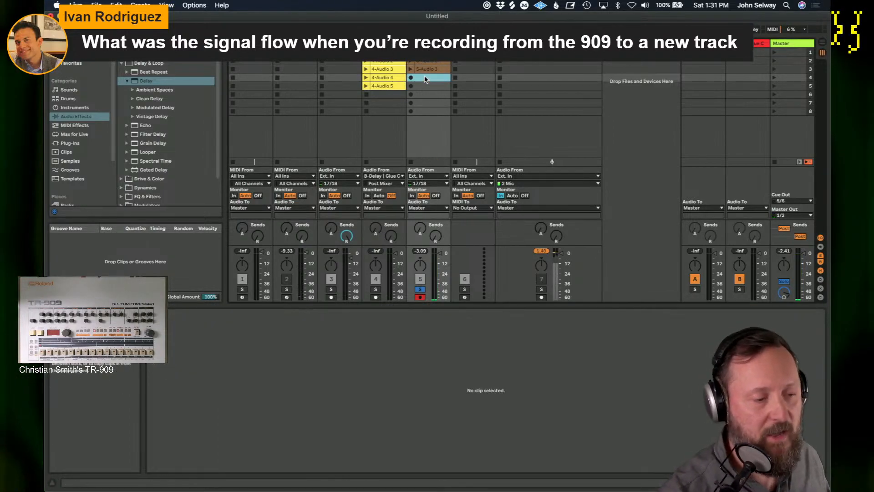
pyautogui.press('Delete')
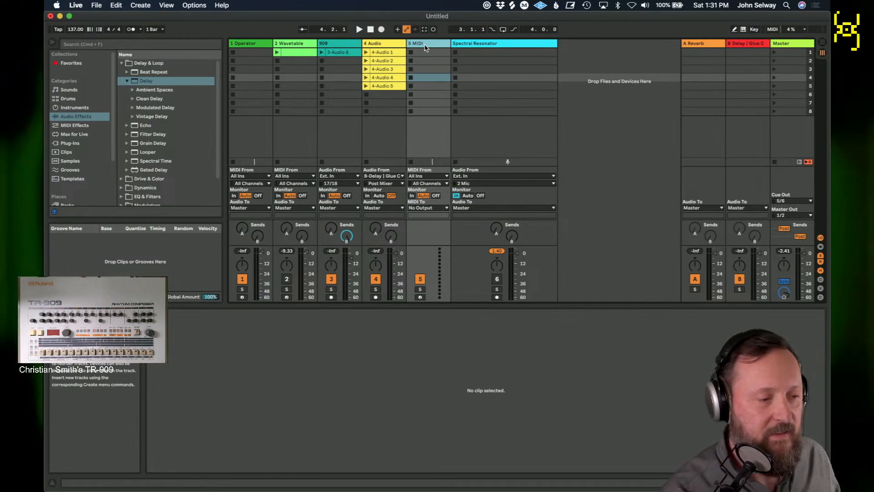
# Step: Examine the recorded Delay clips 4-Audio 1 to 4-Audio 3 on track 4 and play 4-Audio 3
pyautogui.click(374, 43)
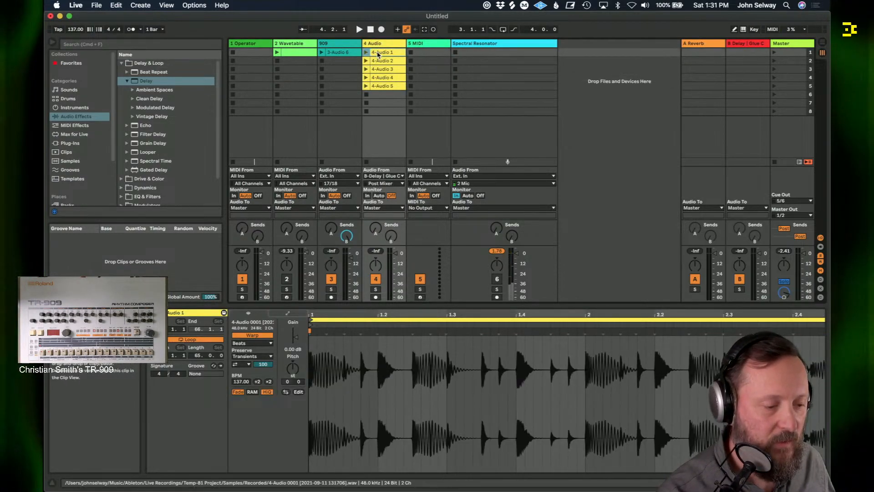
pyautogui.click(379, 61)
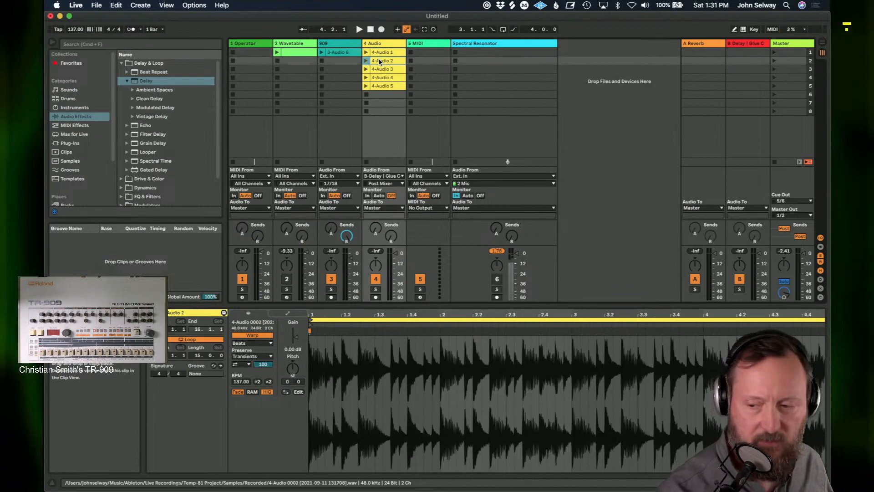
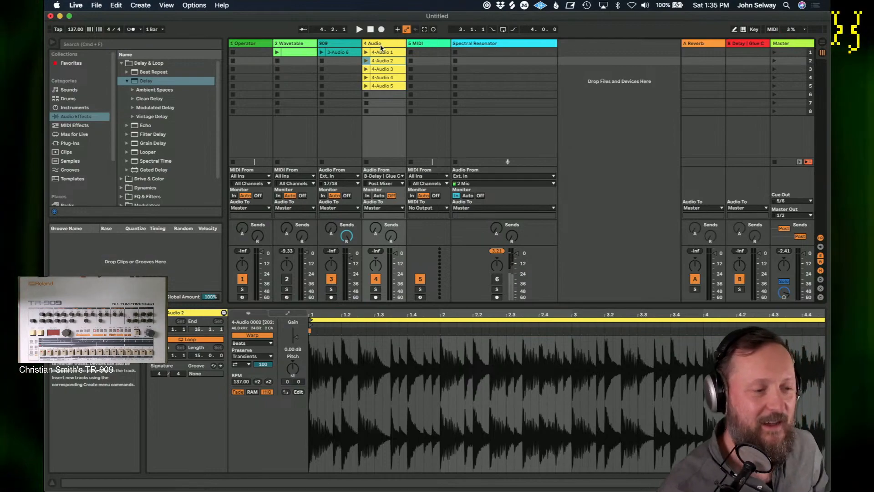
pyautogui.click(377, 70)
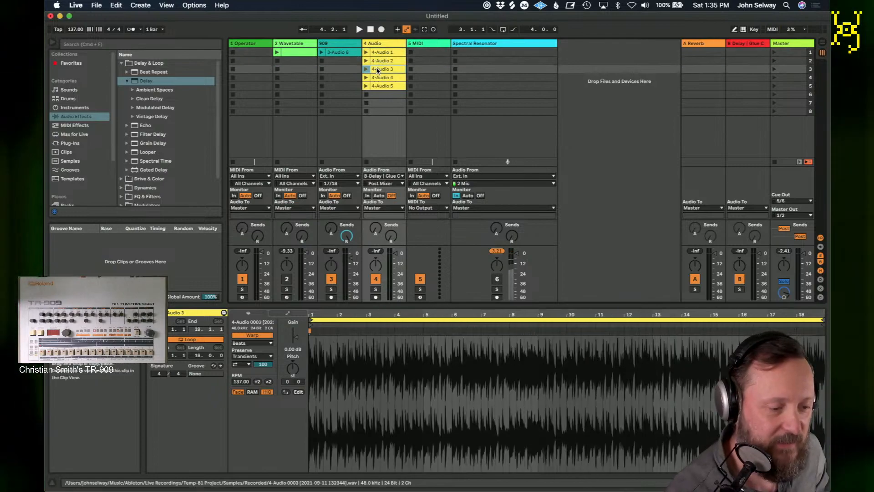
pyautogui.click(366, 69)
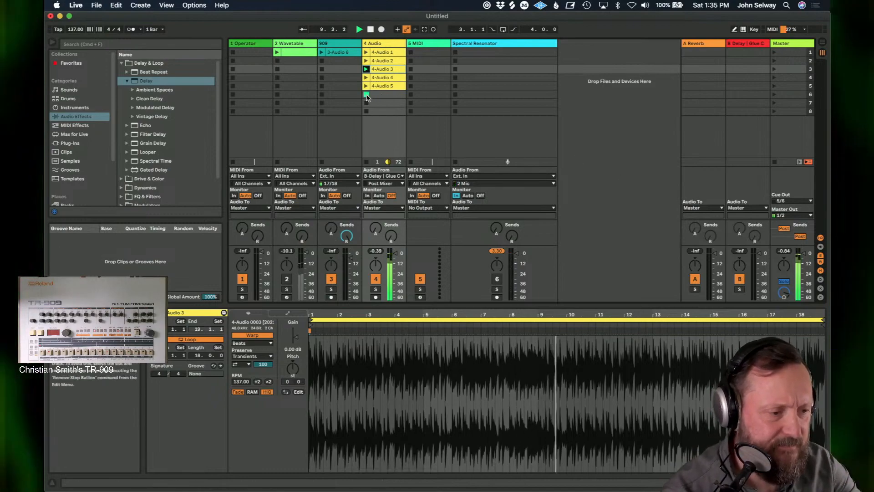
# Step: Play 3-Audio 6 on the 909 track and lower the Feedback of return track B's Delay to 35%
pyautogui.click(322, 53)
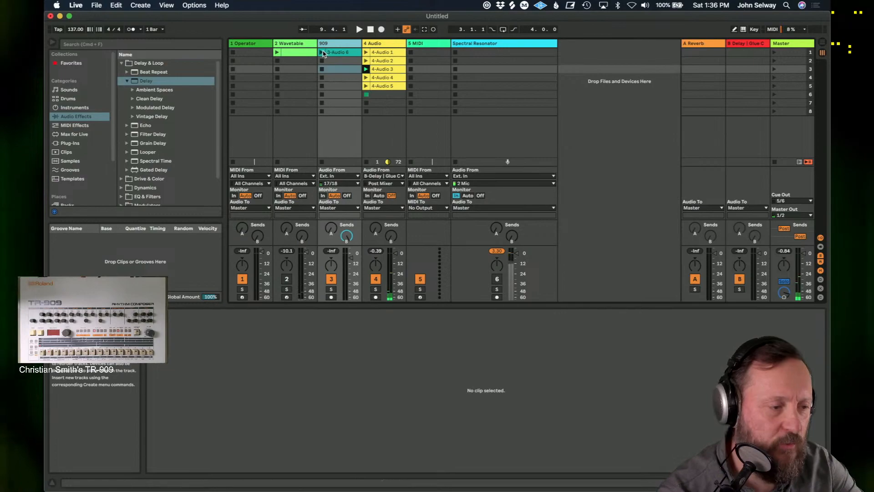
pyautogui.click(346, 46)
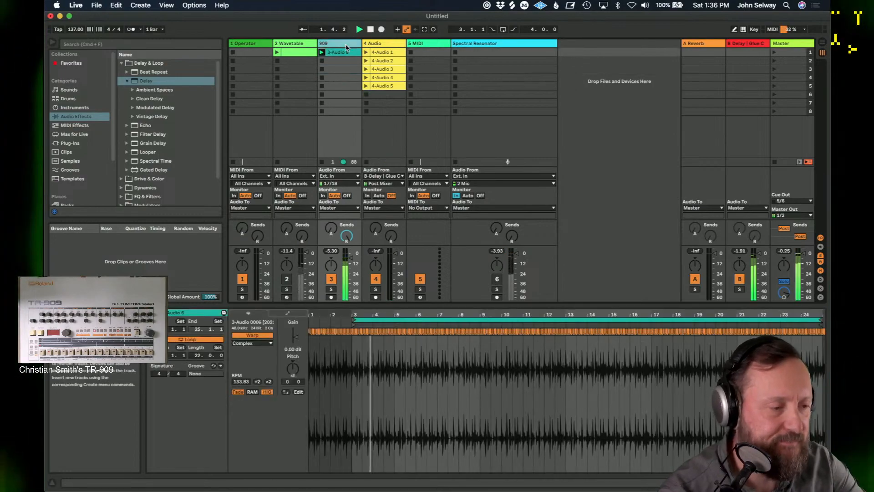
pyautogui.click(747, 173)
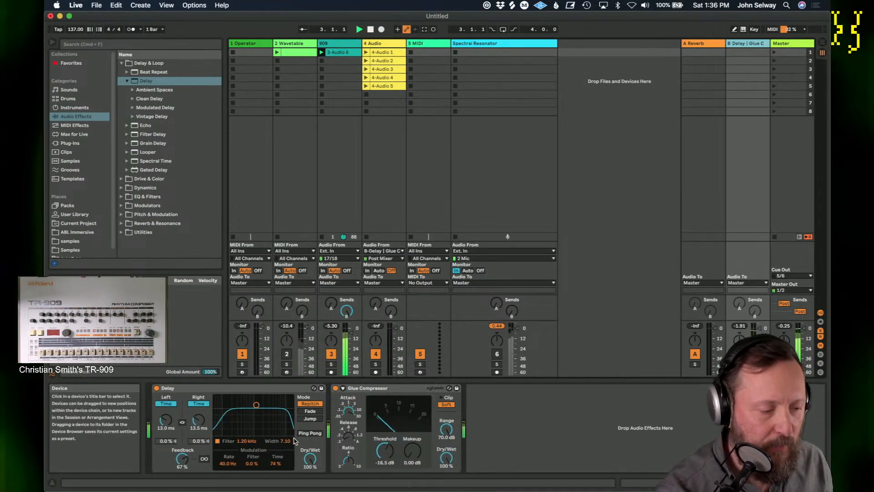
pyautogui.moveTo(182, 459); pyautogui.dragTo(182, 469)
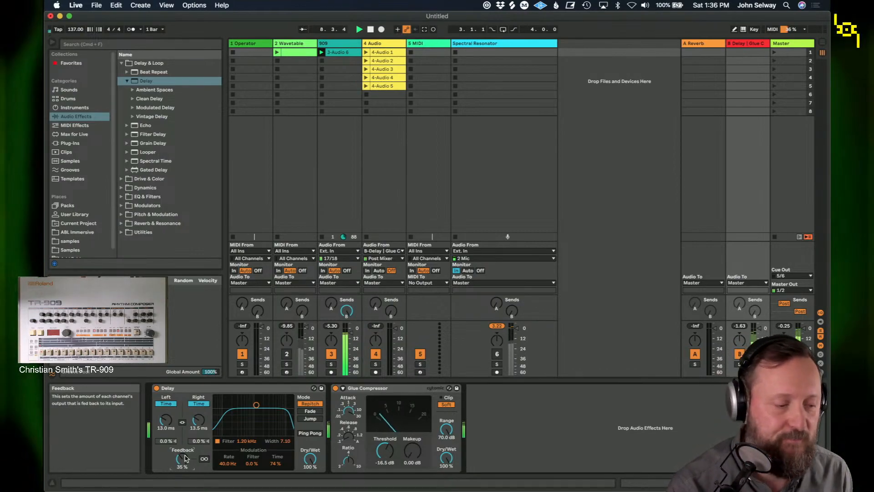
# Step: Raise the Drive of the 909 track's Drum Buss slightly
pyautogui.click(339, 53)
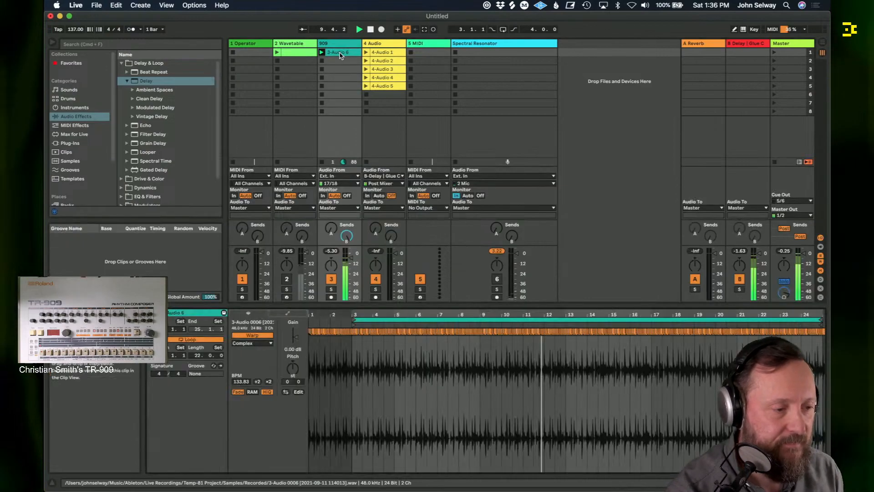
pyautogui.doubleClick(338, 44)
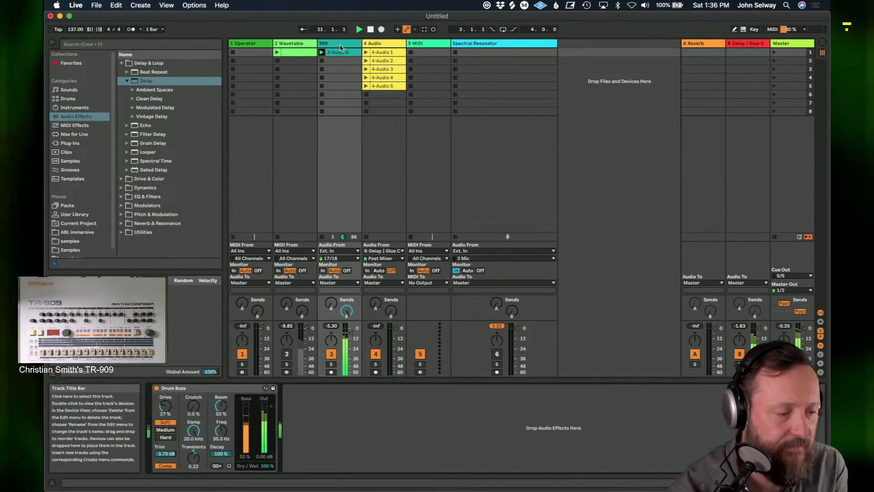
pyautogui.moveTo(166, 406); pyautogui.dragTo(166, 403)
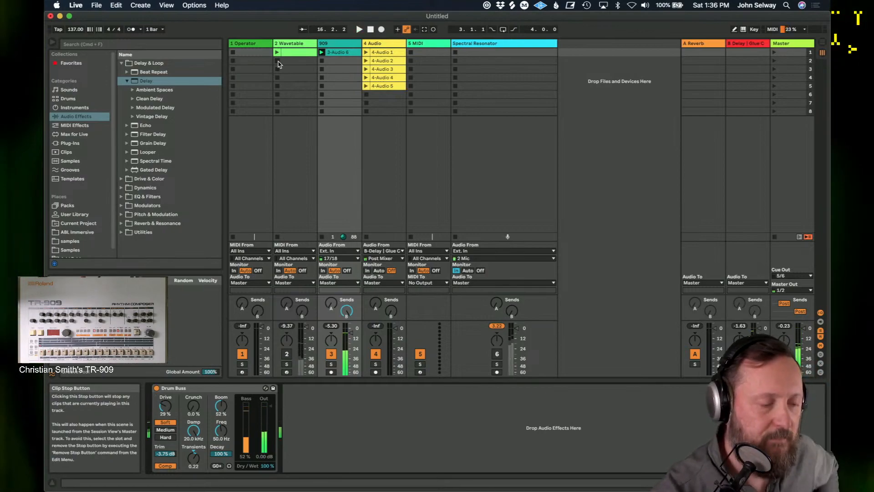
# Step: Show the Wavetable track's Mono Sequencer and synth, enlarge the mixer area above them, and launch the track's clip
pyautogui.doubleClick(296, 44)
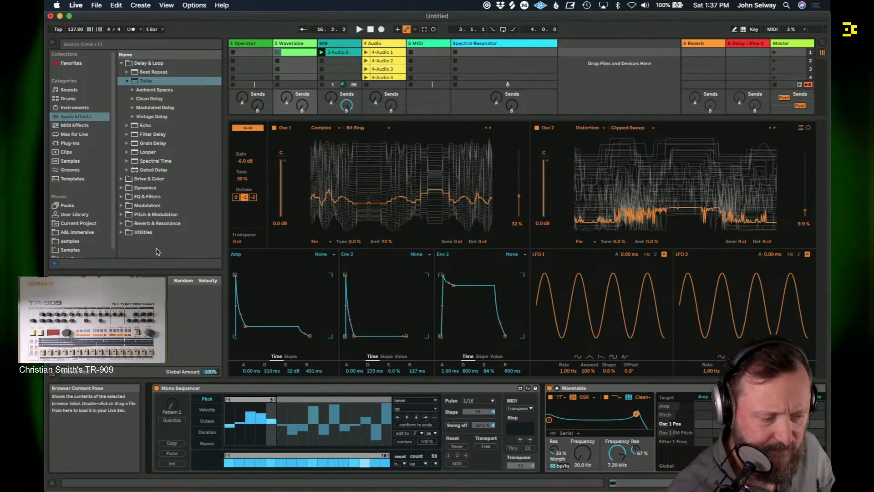
pyautogui.click(240, 417)
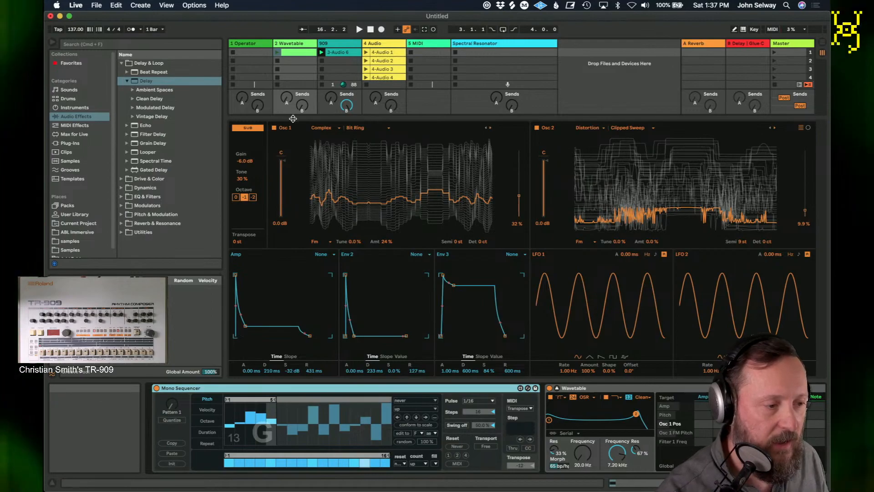
pyautogui.moveTo(291, 118); pyautogui.dragTo(287, 218)
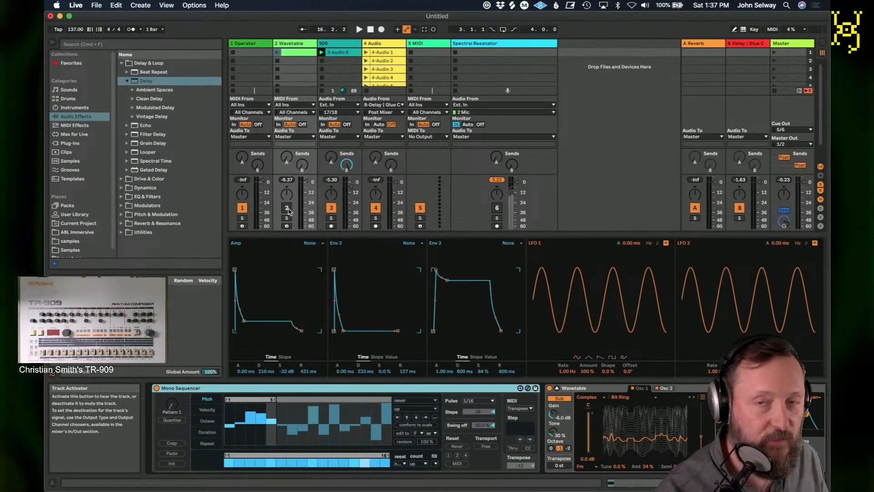
pyautogui.click(278, 53)
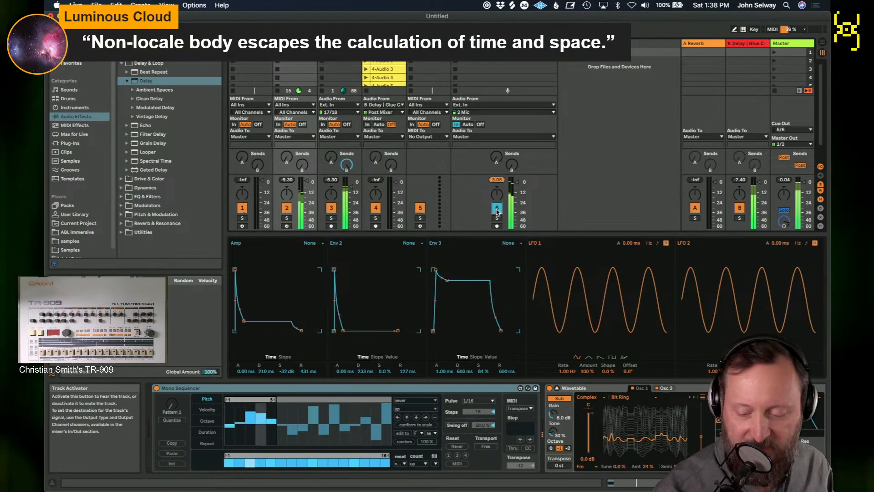
# Step: Show the Spectral Resonator device on track 6 and arm MIDI track 5, which feeds it notes
pyautogui.click(504, 43)
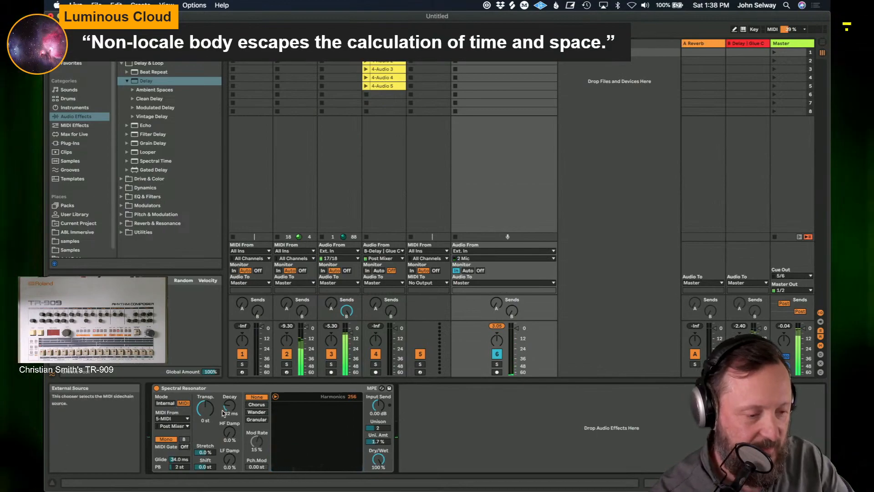
pyautogui.click(498, 372)
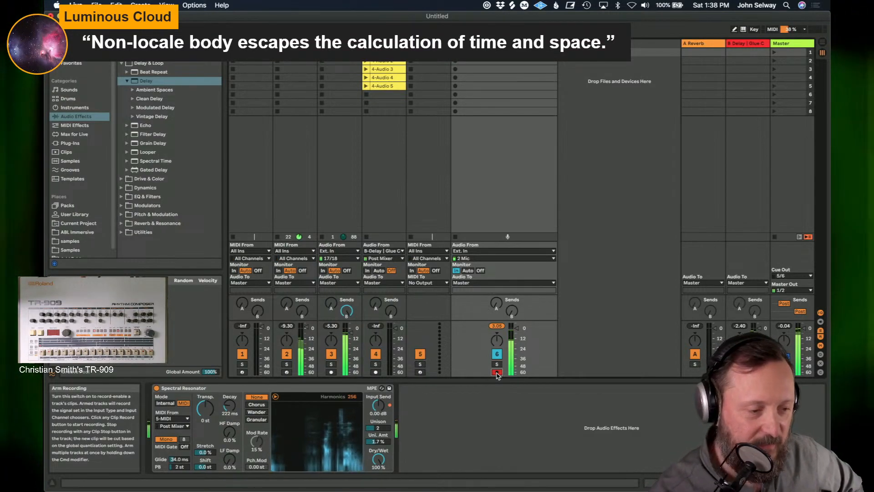
pyautogui.click(421, 372)
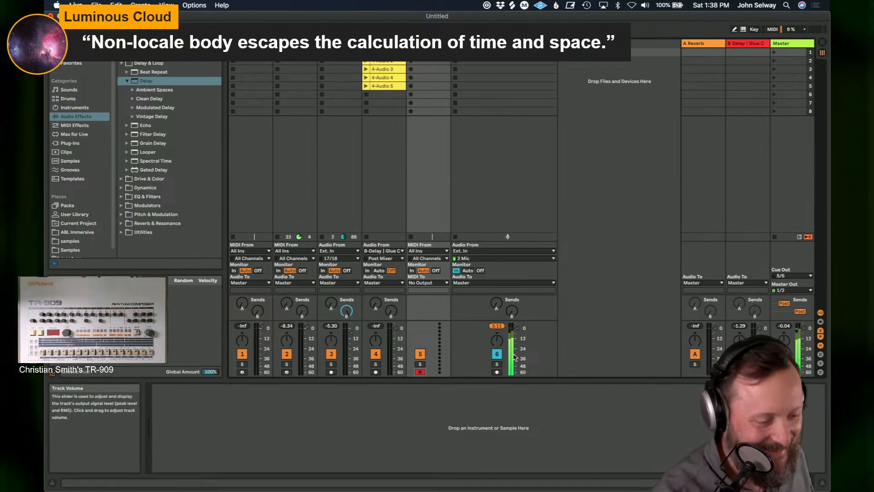
# Step: Deactivate the Spectral Resonator track and show the Wavetable track's devices
pyautogui.click(499, 354)
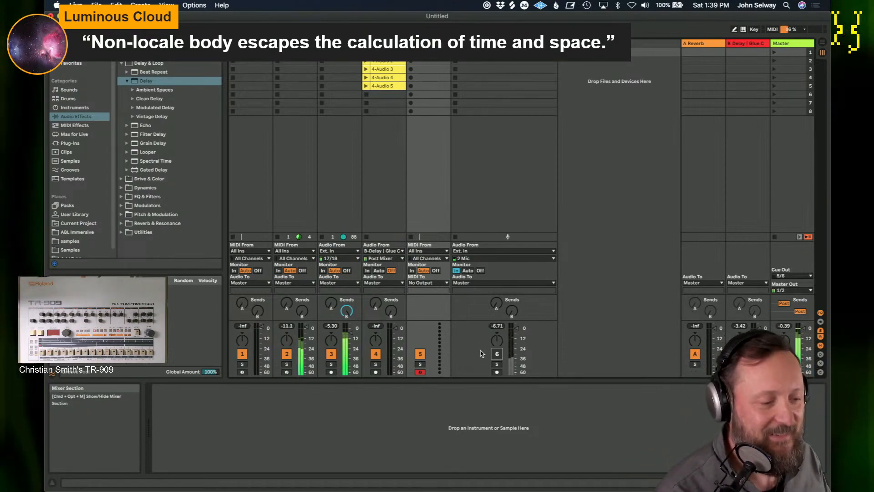
pyautogui.click(294, 44)
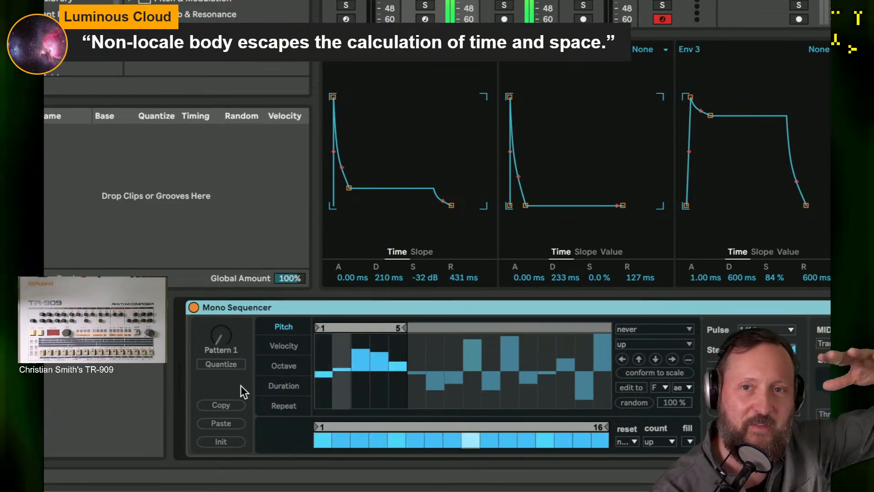
# Step: Vary the octave of the Mono Sequencer's second step, checking the Pitch lane in between, and leave the step raised by one octave
pyautogui.click(275, 367)
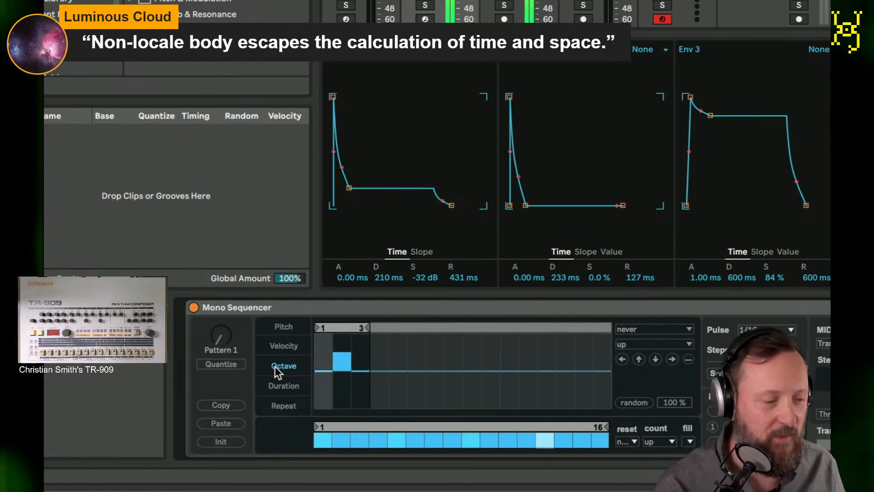
pyautogui.click(343, 368)
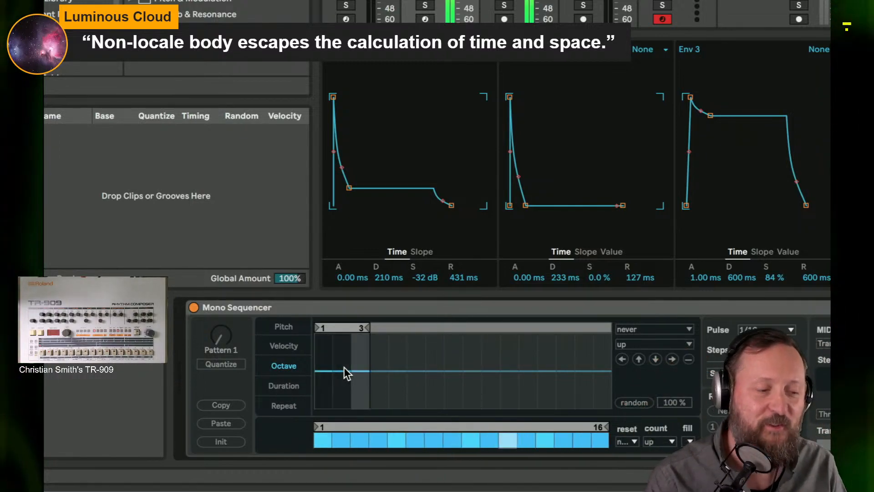
pyautogui.click(284, 327)
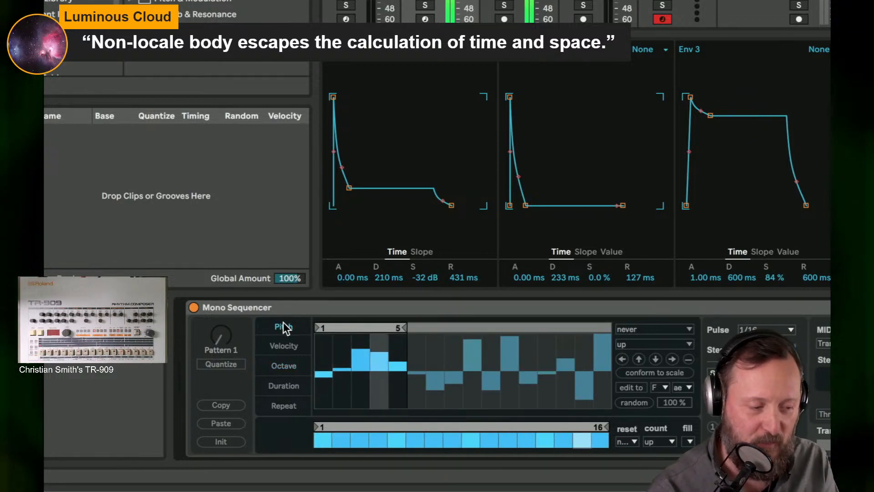
pyautogui.click(283, 367)
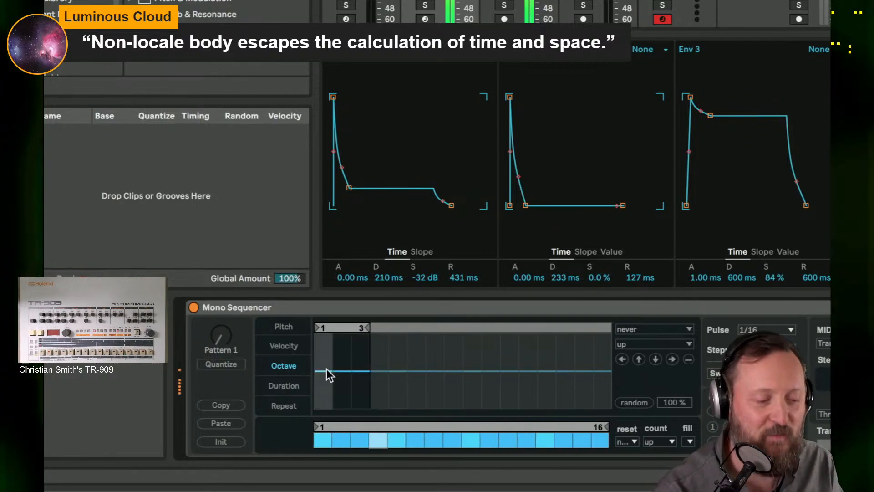
pyautogui.click(347, 368)
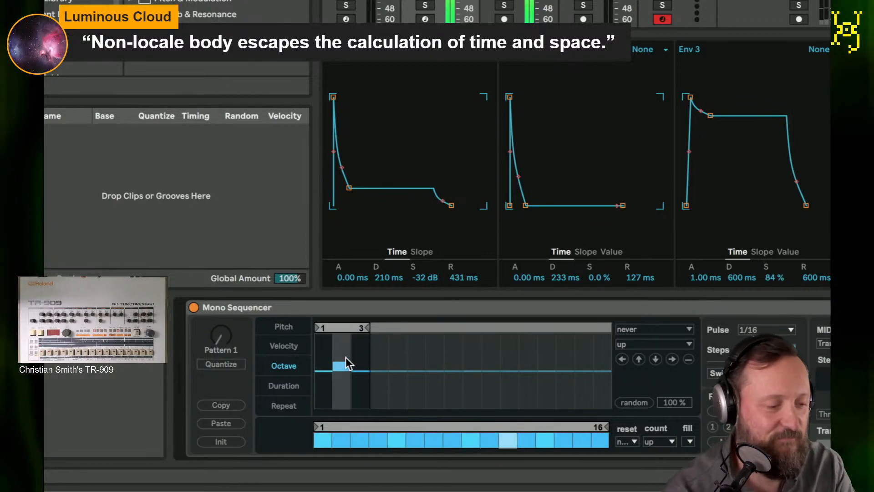
pyautogui.click(345, 354)
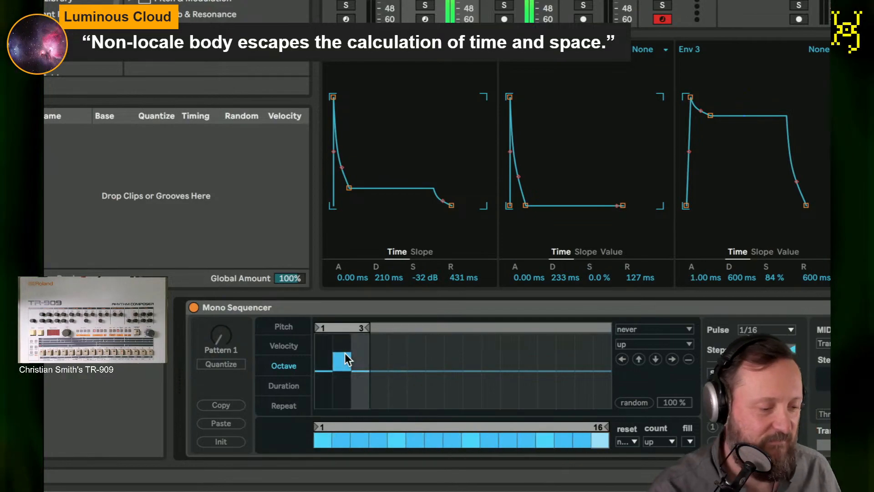
pyautogui.moveTo(346, 353)
pyautogui.mouseDown()
pyautogui.moveTo(345, 343)
pyautogui.moveTo(347, 364)
pyautogui.mouseUp()
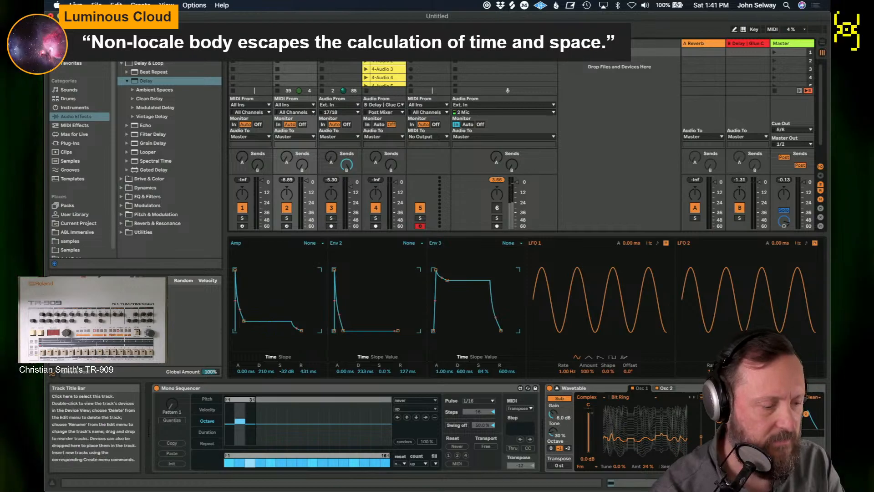
# Step: Insert a MIDI track after the Wavetable track and set its MIDI input to 2-Wavetable, Post FX
pyautogui.press('shift+super+t')
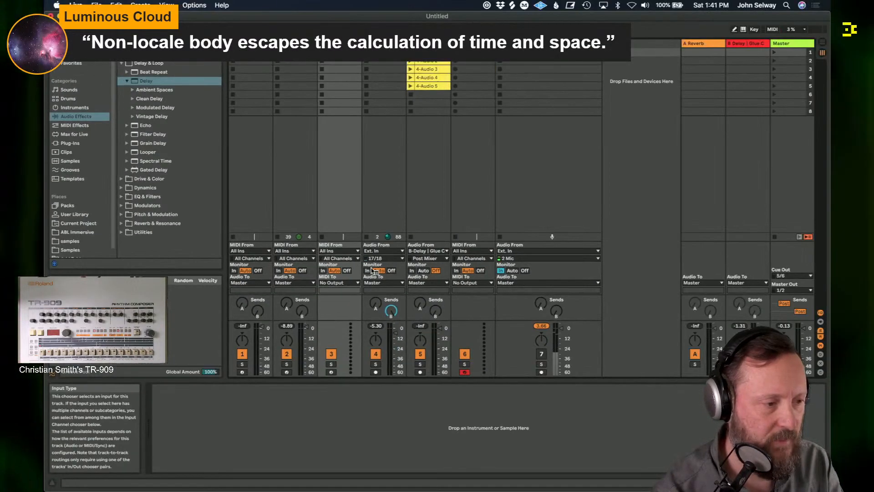
pyautogui.click(347, 258)
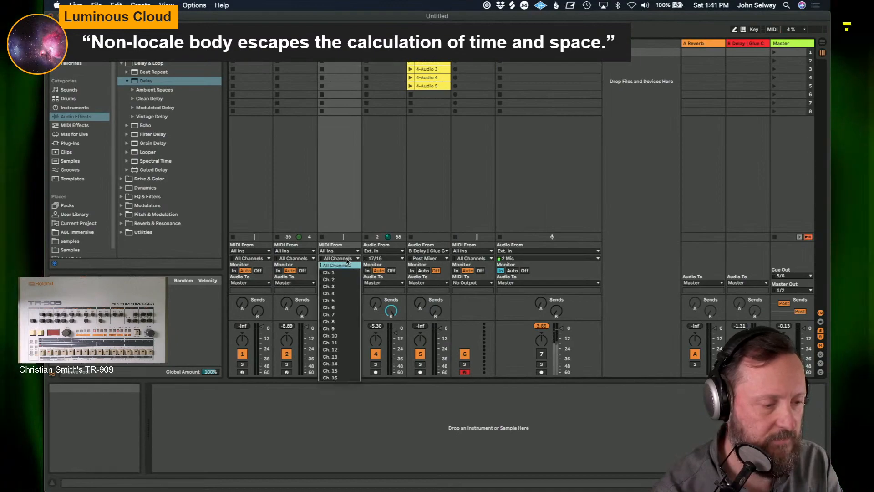
pyautogui.click(340, 251)
pyautogui.click(342, 301)
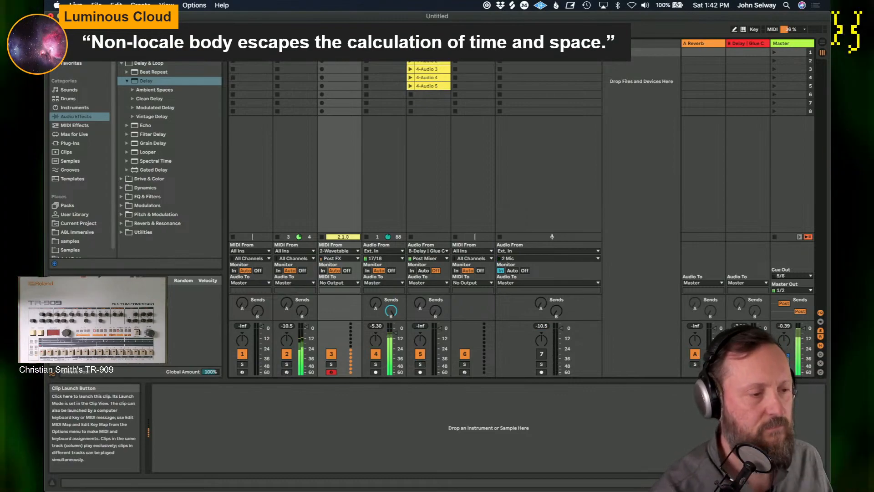
# Step: Record the sequencer's notes on the new MIDI track while varying the octave of the Mono Sequencer's second step, ending at zero
pyautogui.doubleClick(339, 52)
pyautogui.doubleClick(293, 43)
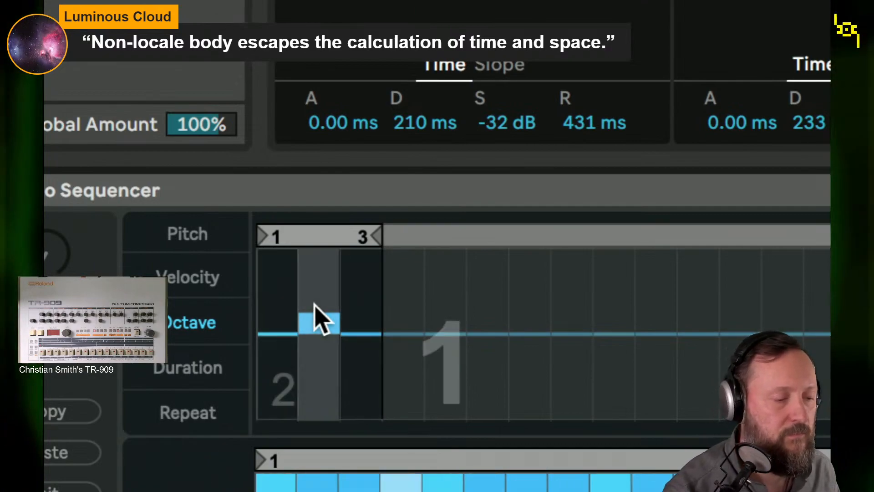
pyautogui.moveTo(314, 308); pyautogui.dragTo(314, 298)
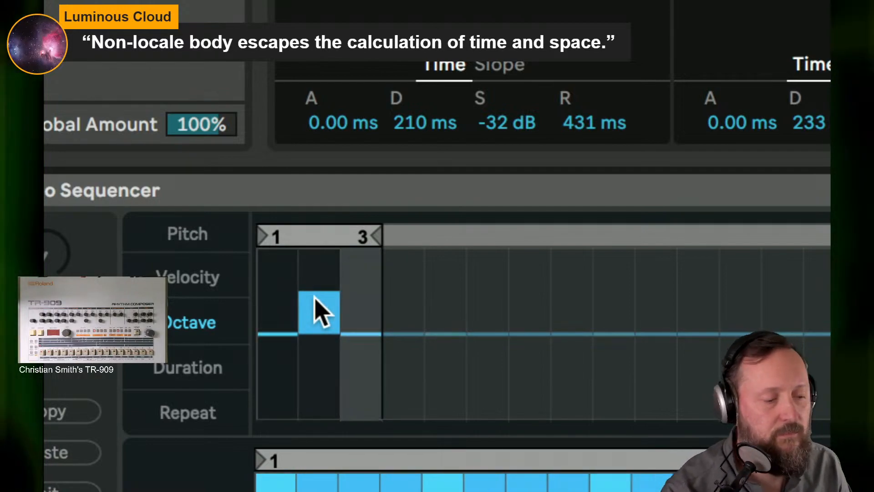
pyautogui.moveTo(314, 296); pyautogui.dragTo(319, 276)
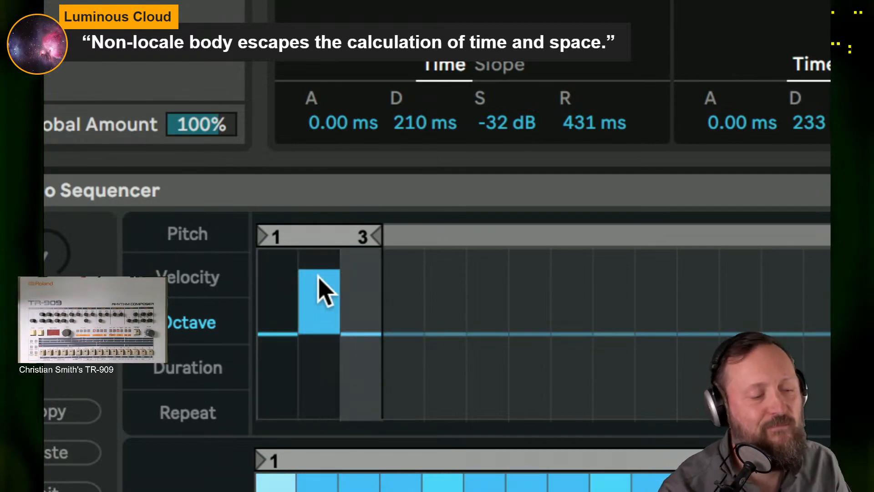
pyautogui.moveTo(319, 286); pyautogui.dragTo(319, 337)
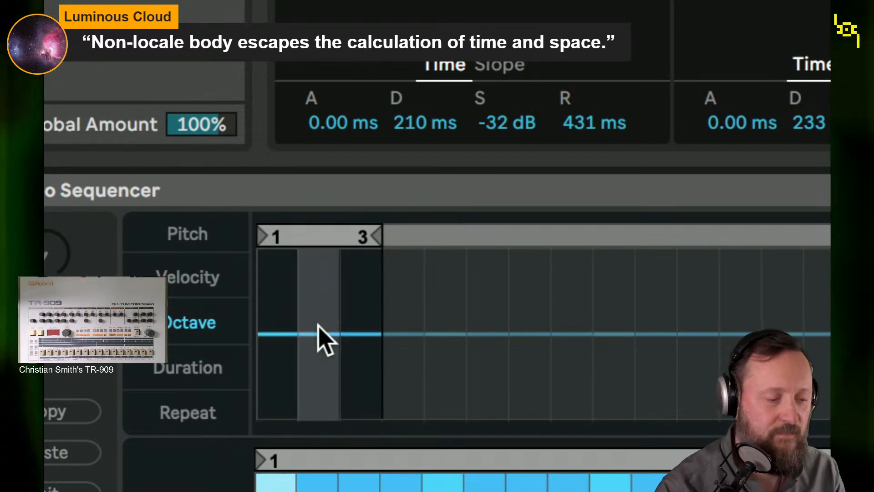
pyautogui.moveTo(318, 325); pyautogui.dragTo(316, 312)
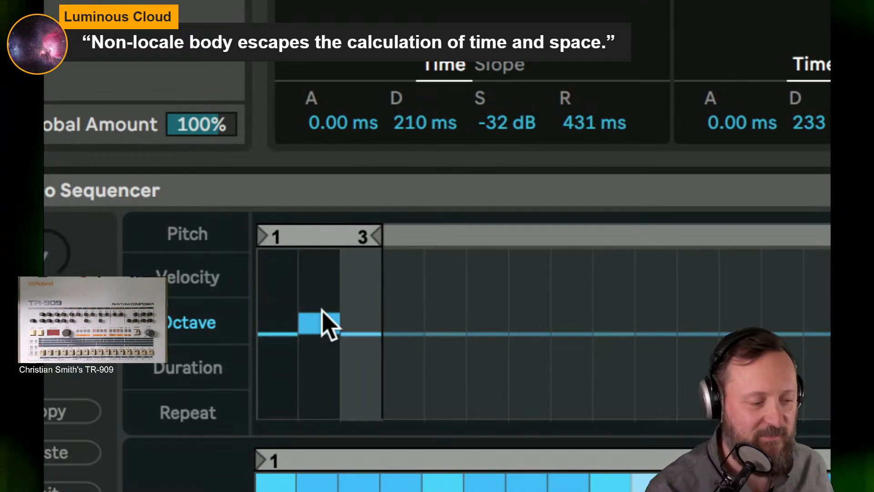
pyautogui.moveTo(322, 309); pyautogui.dragTo(323, 299)
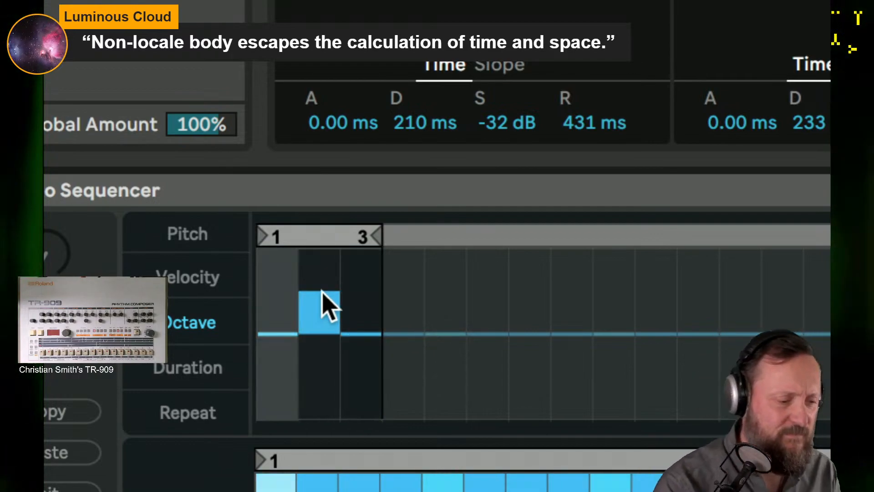
pyautogui.moveTo(322, 292); pyautogui.dragTo(326, 269)
pyautogui.moveTo(329, 280)
pyautogui.mouseDown()
pyautogui.moveTo(326, 306)
pyautogui.moveTo(322, 274)
pyautogui.mouseUp()
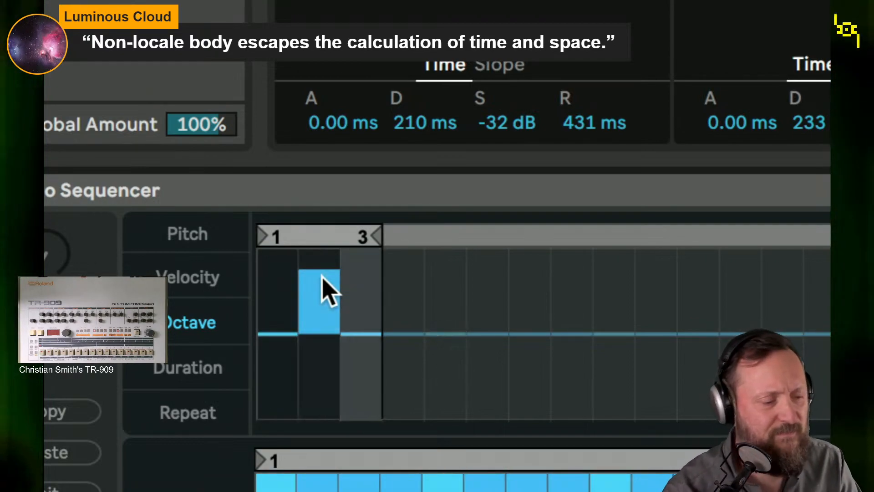
pyautogui.moveTo(322, 276); pyautogui.dragTo(326, 327)
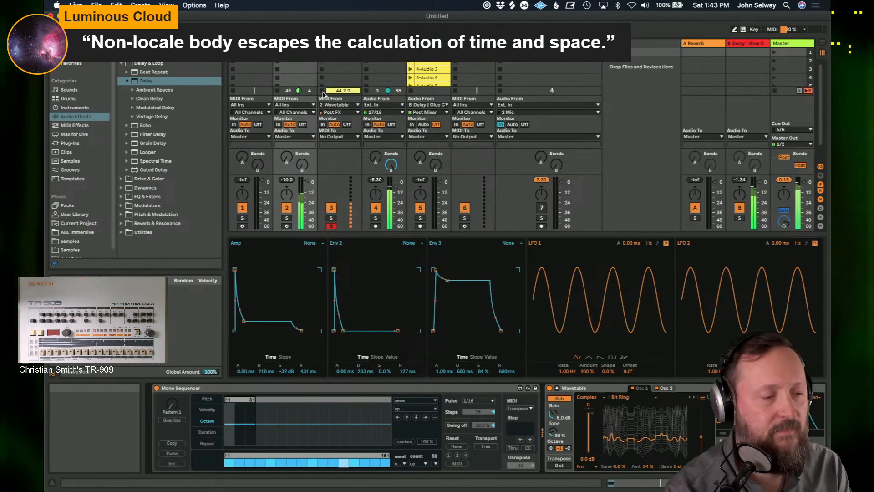
# Step: Stop the MIDI recording, move the recorded clip to the Wavetable track, and turn off its Mono Sequencer
pyautogui.click(322, 91)
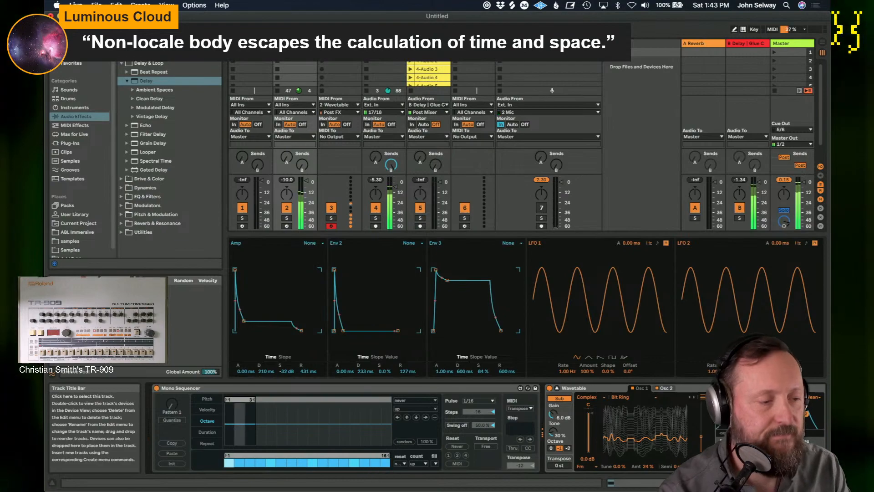
pyautogui.moveTo(336, 53); pyautogui.dragTo(314, 65)
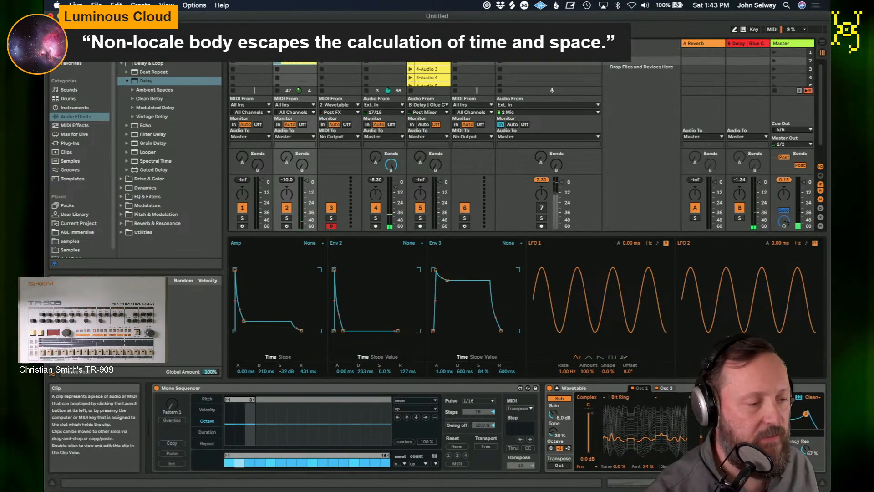
pyautogui.click(154, 390)
pyautogui.click(156, 388)
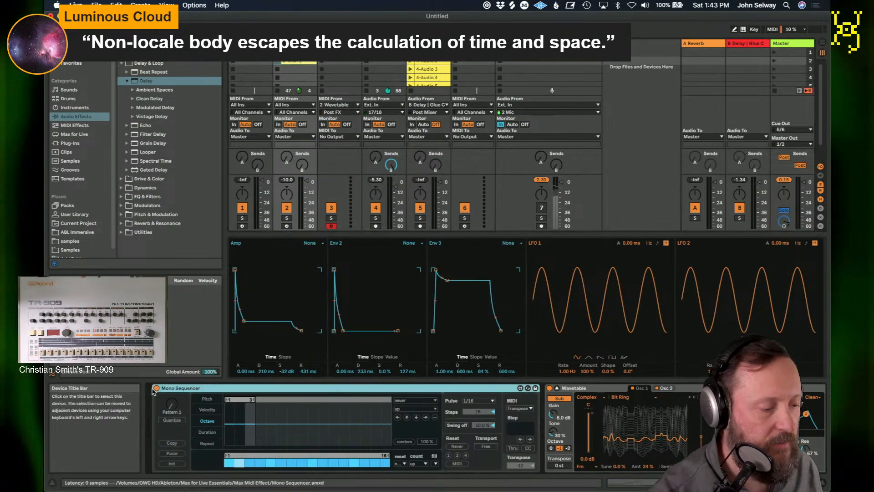
# Step: Launch the recorded clip on the Wavetable track and show its notes over the full clip length
pyautogui.click(277, 64)
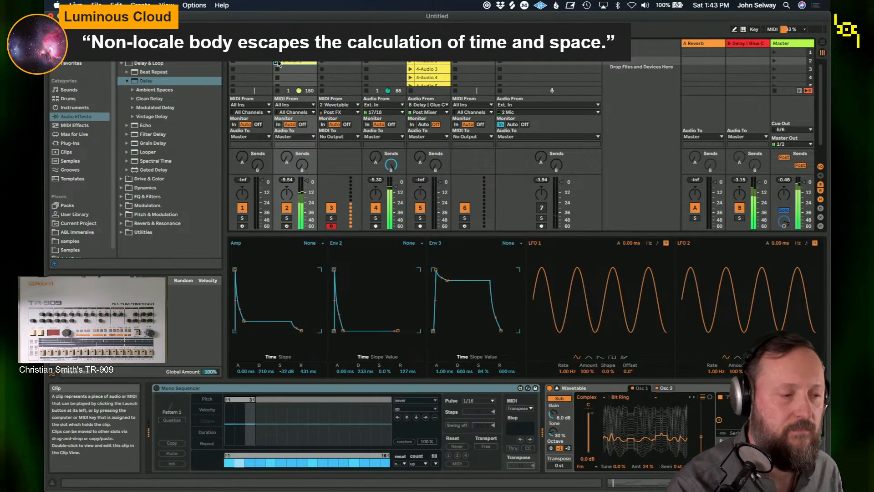
pyautogui.doubleClick(292, 64)
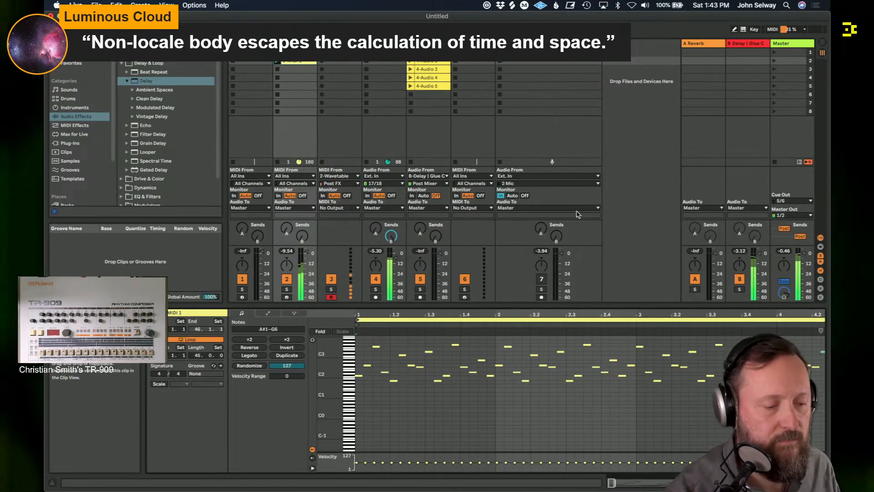
pyautogui.doubleClick(370, 315)
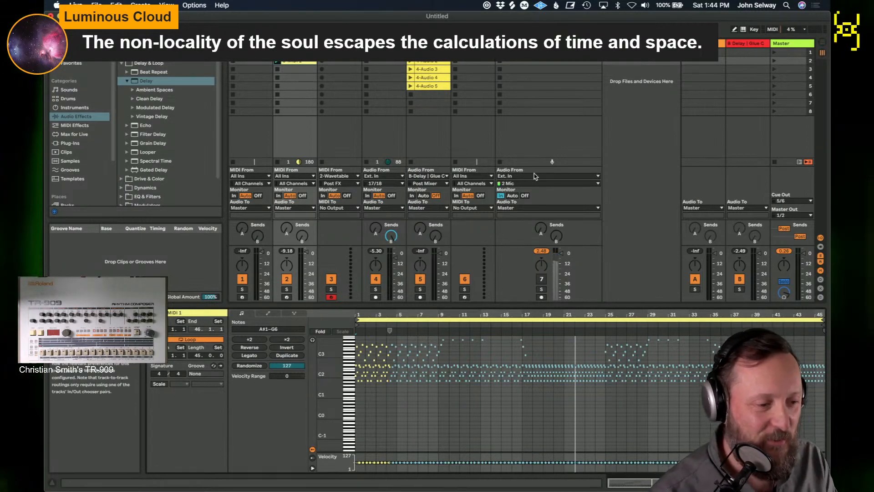
# Step: Arm the Spectral Resonator track and record a spoken mic phrase into its first clip slot
pyautogui.click(542, 297)
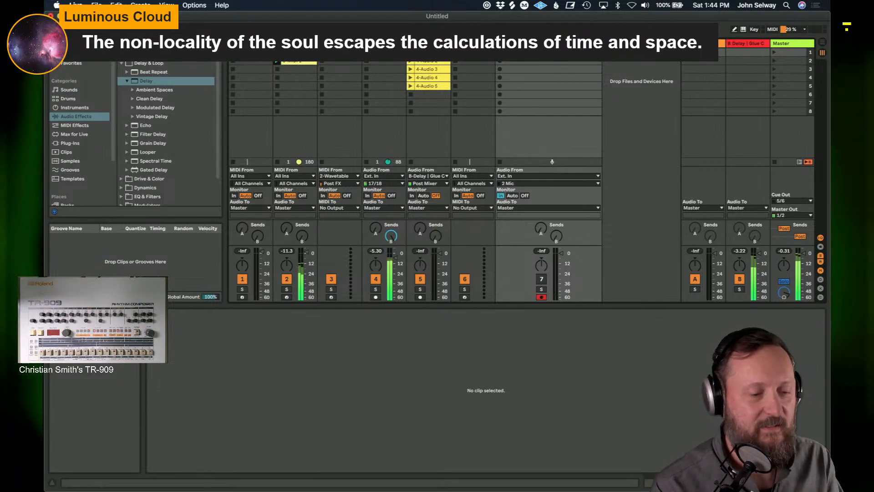
pyautogui.click(500, 53)
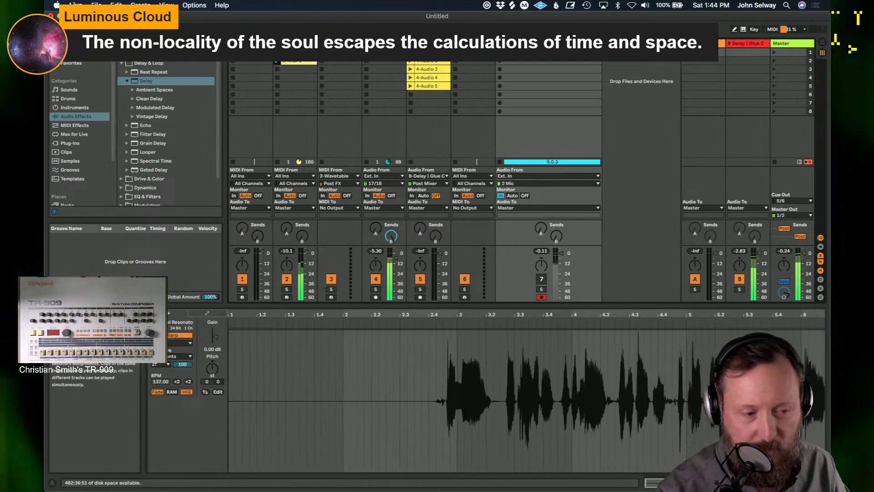
pyautogui.press('space')
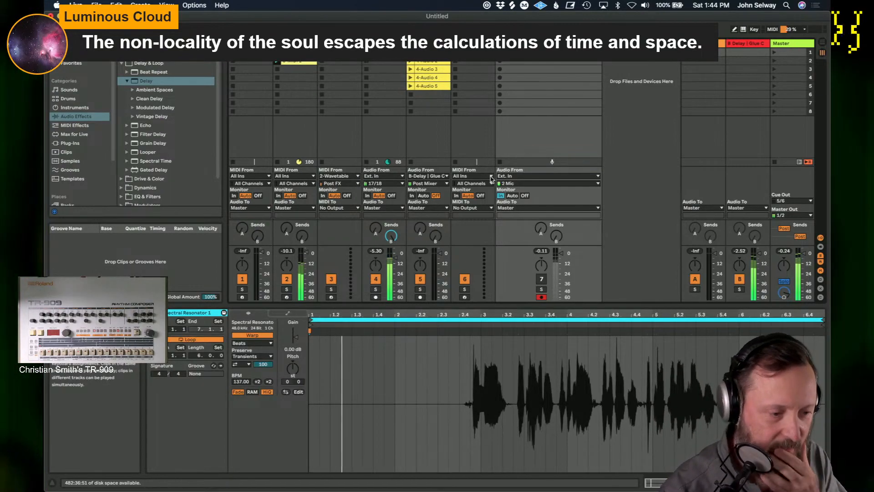
# Step: Activate the Spectral Resonator track, disarm it, and set its monitoring to Auto for clip playback
pyautogui.click(545, 280)
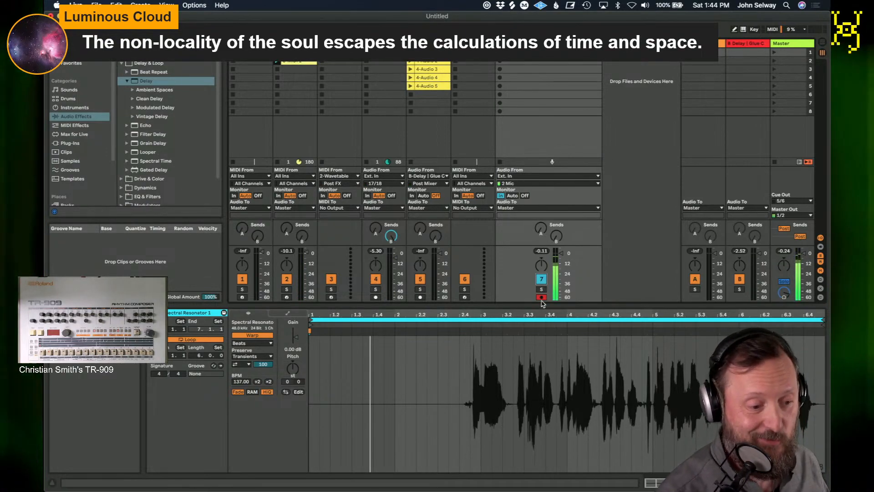
pyautogui.click(541, 297)
pyautogui.click(512, 196)
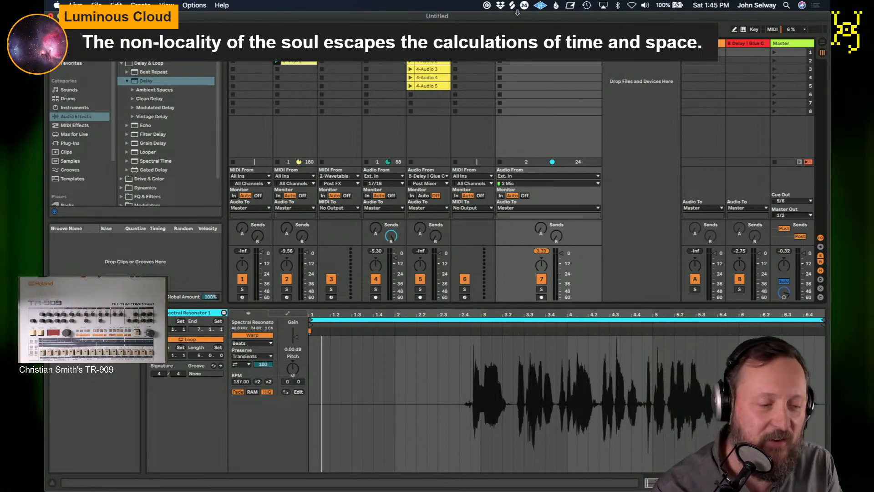
# Step: Add a warp marker at the start of the recorded phrase and move it earlier, just after beat 2.4
pyautogui.moveTo(481, 313); pyautogui.dragTo(480, 312)
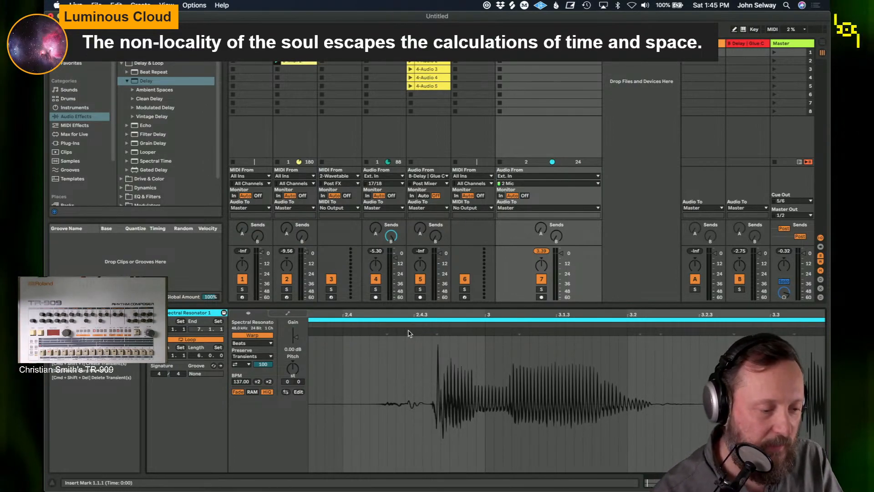
pyautogui.moveTo(386, 333)
pyautogui.mouseDown()
pyautogui.moveTo(365, 340)
pyautogui.moveTo(430, 345)
pyautogui.moveTo(365, 353)
pyautogui.mouseUp()
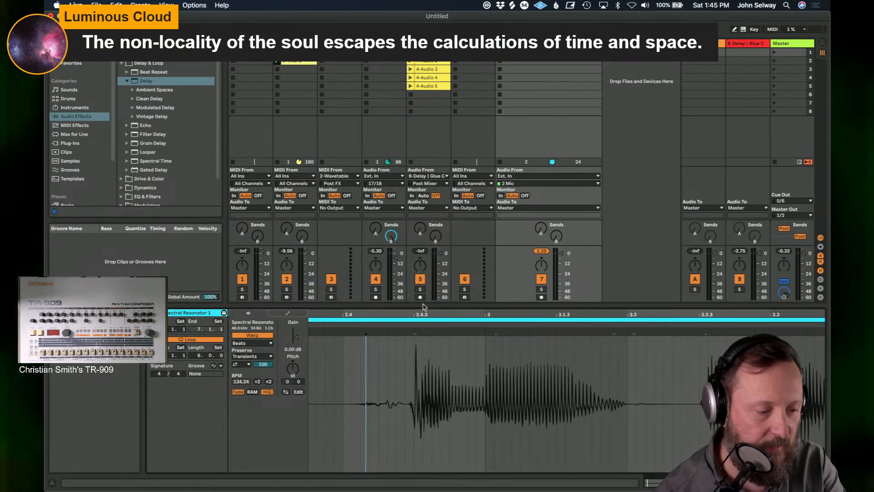
pyautogui.click(501, 323)
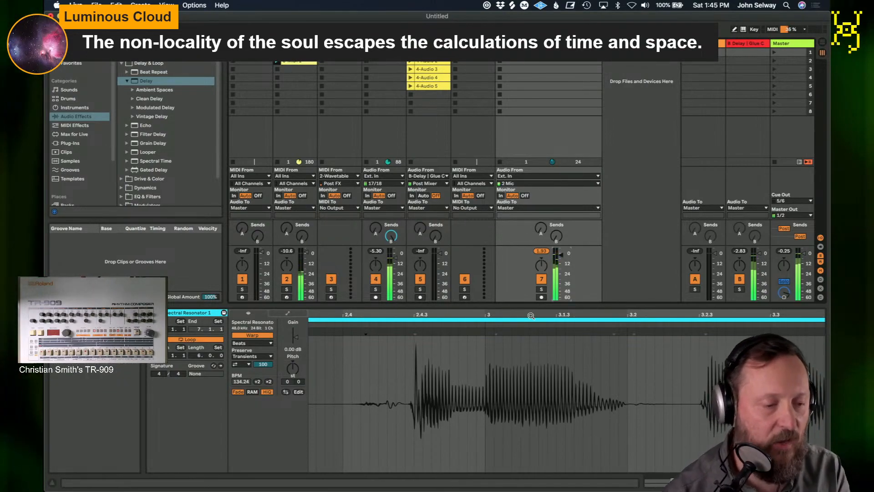
# Step: Pin a transient near the end of the recorded phrase with a warp marker just before beat 6.3
pyautogui.moveTo(531, 316); pyautogui.dragTo(531, 268)
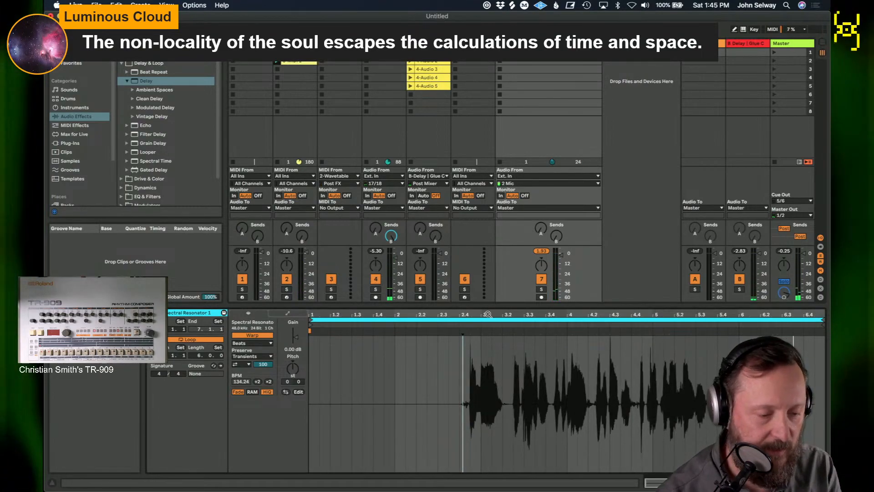
pyautogui.moveTo(488, 314); pyautogui.dragTo(455, 360)
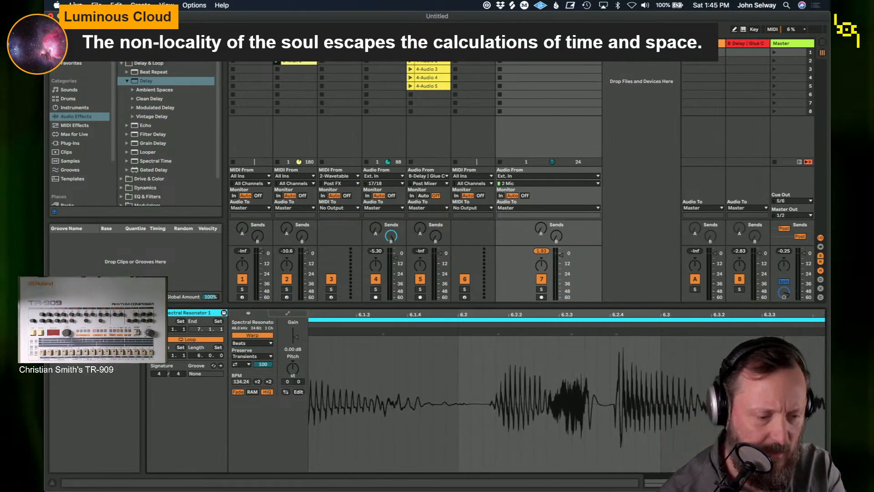
pyautogui.moveTo(640, 315); pyautogui.dragTo(601, 326)
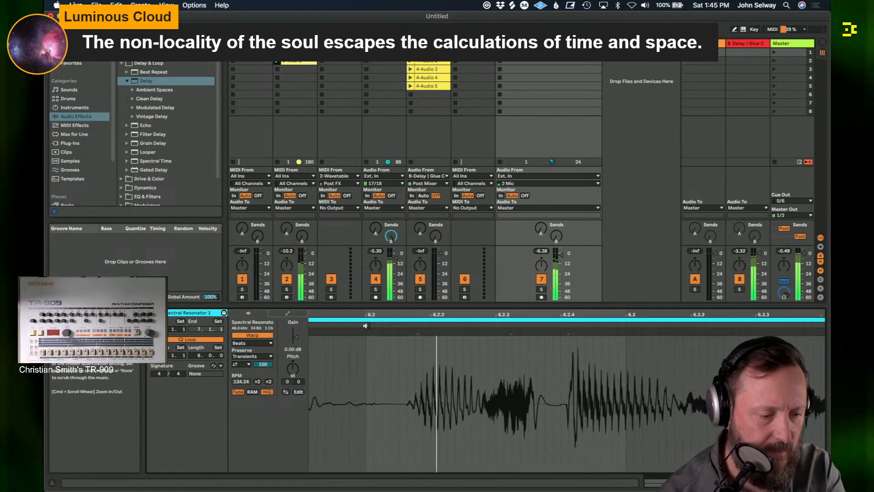
pyautogui.moveTo(569, 333)
pyautogui.mouseDown()
pyautogui.moveTo(614, 332)
pyautogui.moveTo(621, 340)
pyautogui.moveTo(624, 255)
pyautogui.mouseUp()
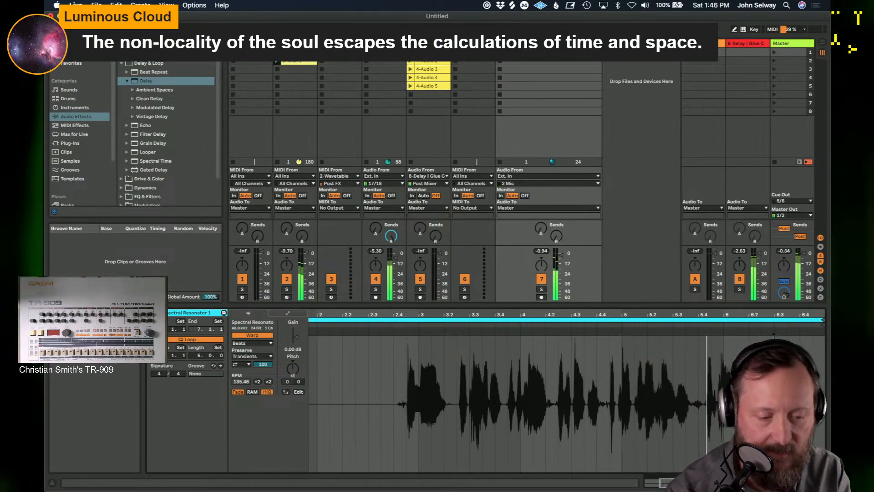
pyautogui.moveTo(738, 314); pyautogui.dragTo(721, 338)
pyautogui.doubleClick(742, 332)
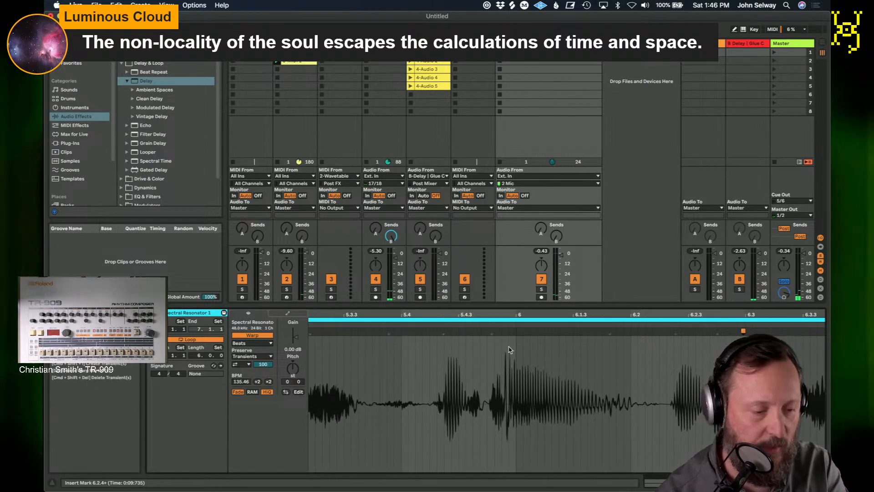
# Step: Add a second warp marker just before bar 6 and move it later to line up with bar 6
pyautogui.moveTo(494, 333); pyautogui.dragTo(502, 336)
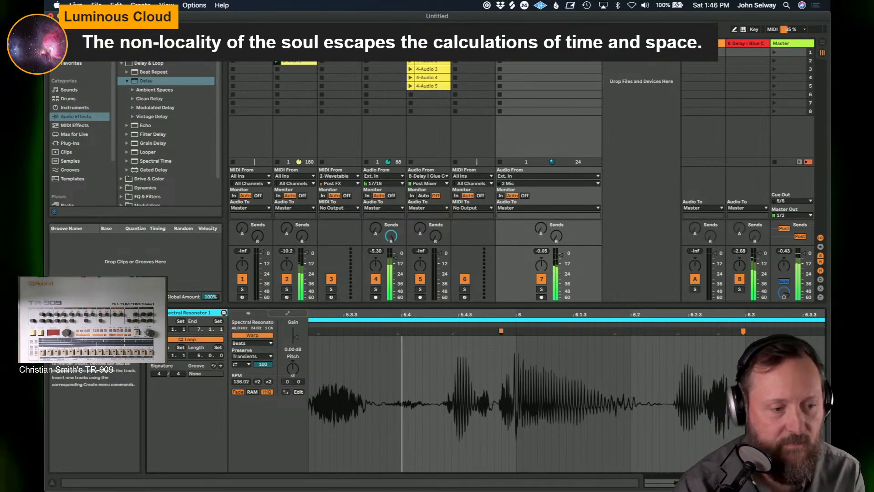
pyautogui.hotkey('shift', 'Tab')
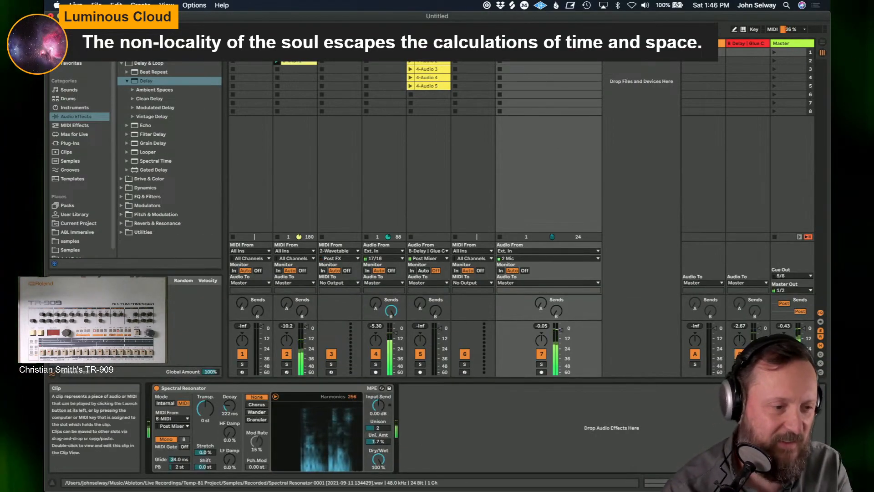
pyautogui.doubleClick(543, 52)
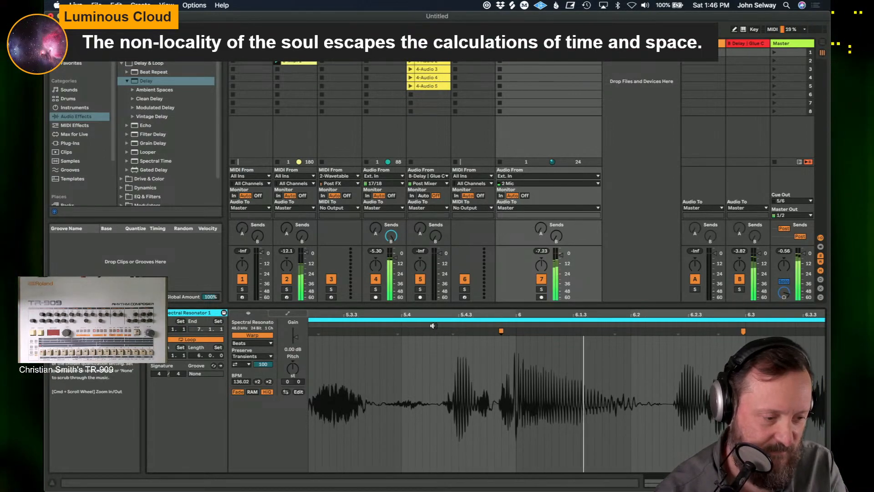
pyautogui.moveTo(503, 331); pyautogui.dragTo(514, 331)
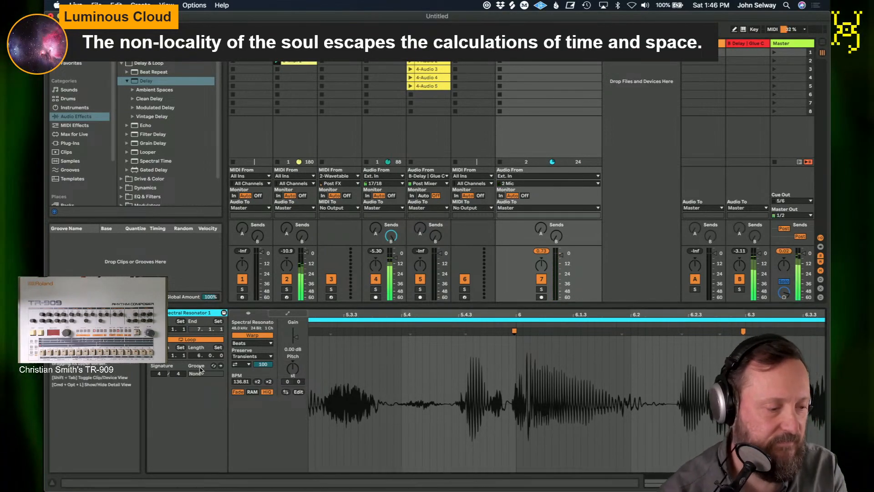
# Step: Extend the clip's loop length to 8 bars and pull the first word earlier with a warp marker at bar 3
pyautogui.moveTo(199, 356); pyautogui.dragTo(199, 350)
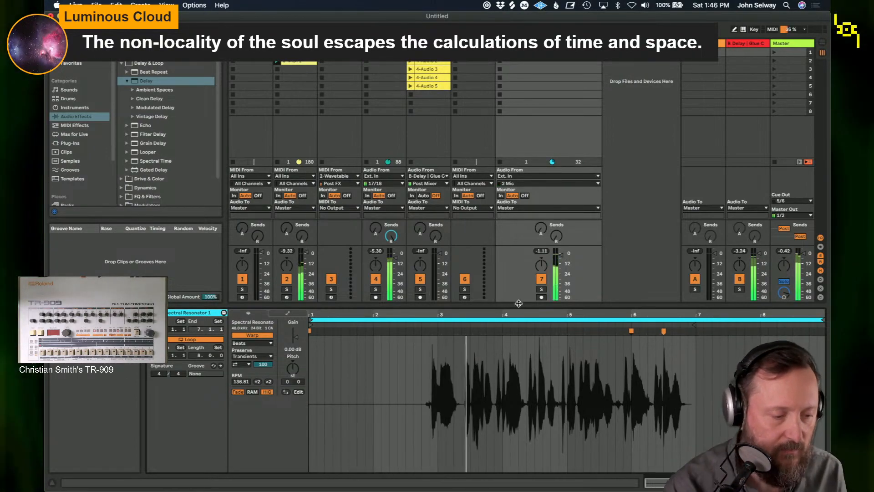
pyautogui.moveTo(432, 315); pyautogui.dragTo(451, 392)
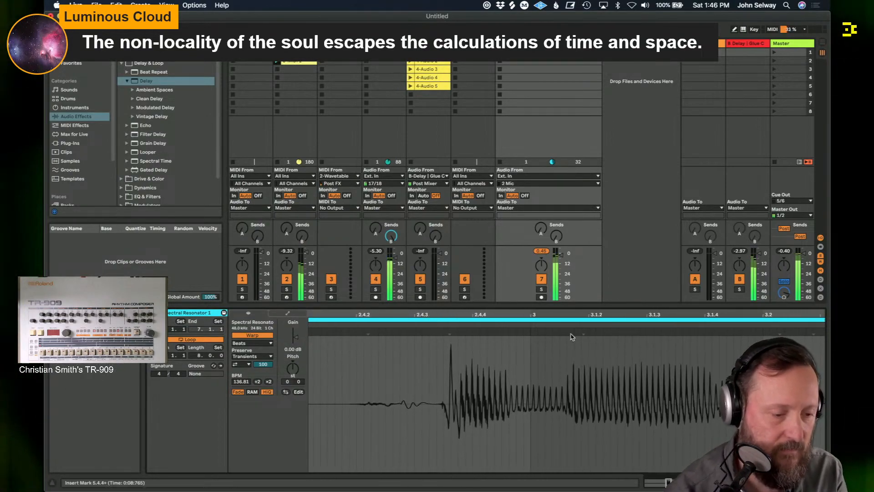
pyautogui.moveTo(582, 334); pyautogui.dragTo(536, 335)
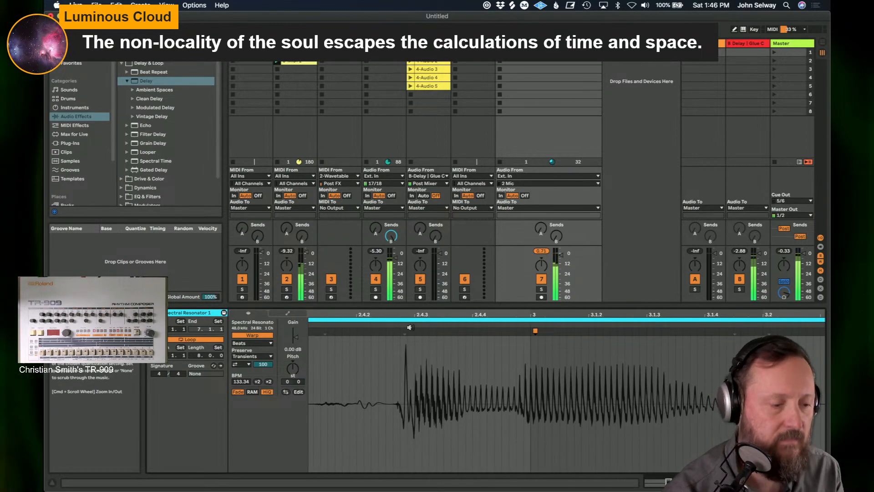
pyautogui.moveTo(425, 383); pyautogui.dragTo(458, 309)
# Step: Reset the Spectral Resonator track's peak level and solo the Wavetable track with its devices shown
pyautogui.click(541, 251)
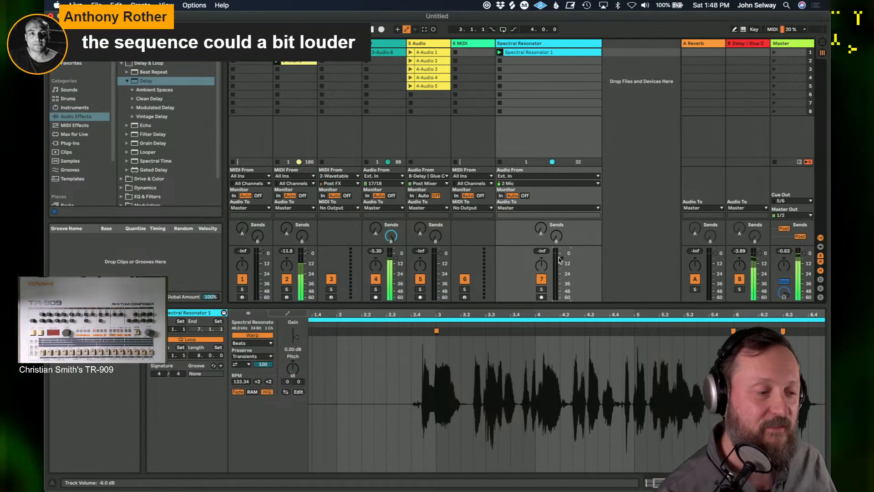
pyautogui.click(303, 88)
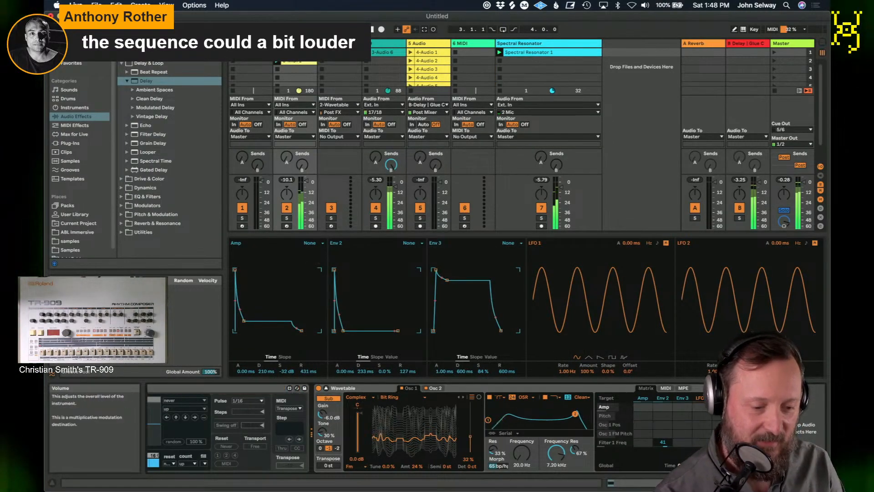
pyautogui.click(287, 218)
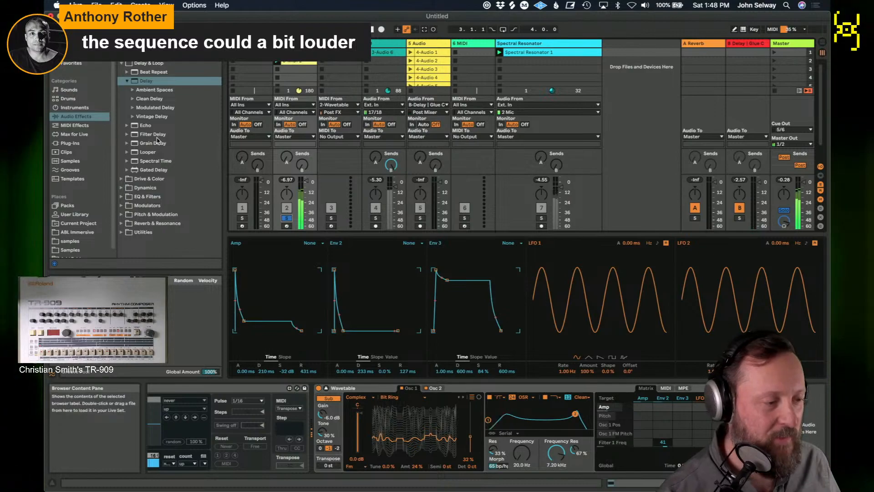
# Step: Add EQ Eight after Wavetable, cut the low band, and boost band 3 by 1.61 dB at 1.44 kHz and band 4 by 2.80 dB
pyautogui.click(122, 197)
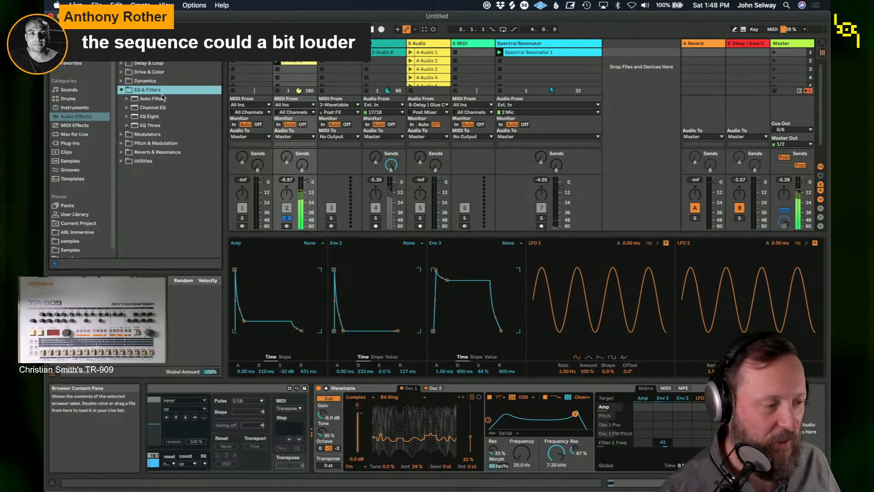
pyautogui.moveTo(135, 117); pyautogui.dragTo(728, 357)
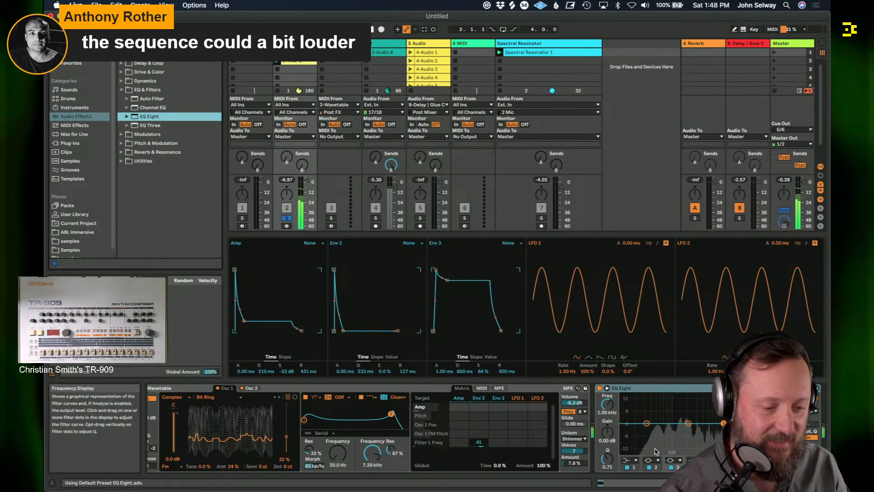
pyautogui.moveTo(647, 423); pyautogui.dragTo(652, 446)
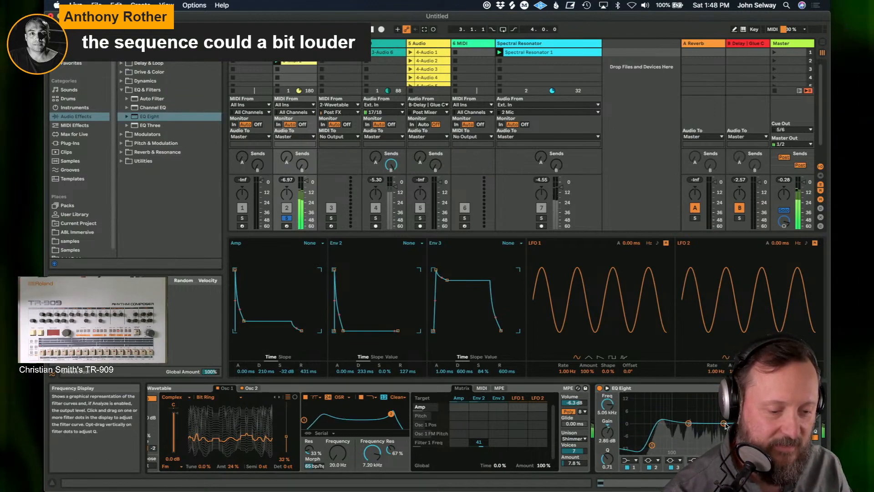
pyautogui.moveTo(724, 424); pyautogui.dragTo(731, 420)
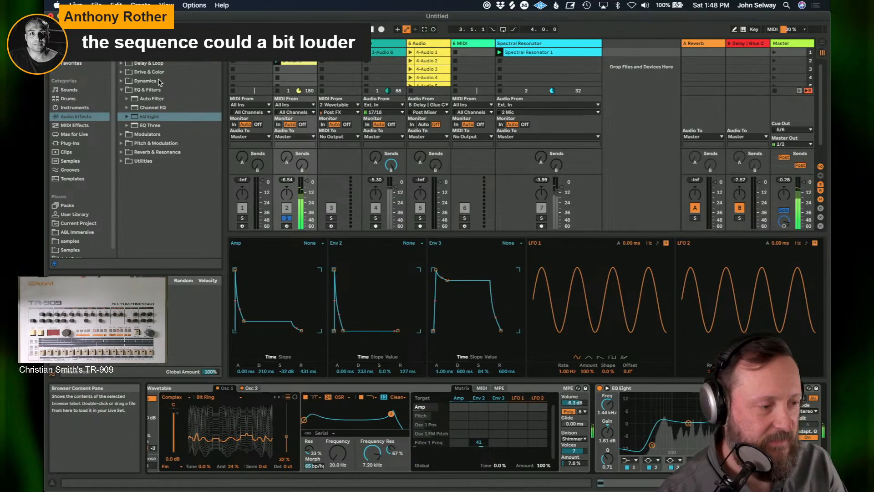
# Step: Add a Compressor after EQ Eight with a 5.82:1 ratio, -25.1 dB threshold, 17.5 ms attack and 13.6 ms release
pyautogui.click(140, 80)
pyautogui.click(139, 90)
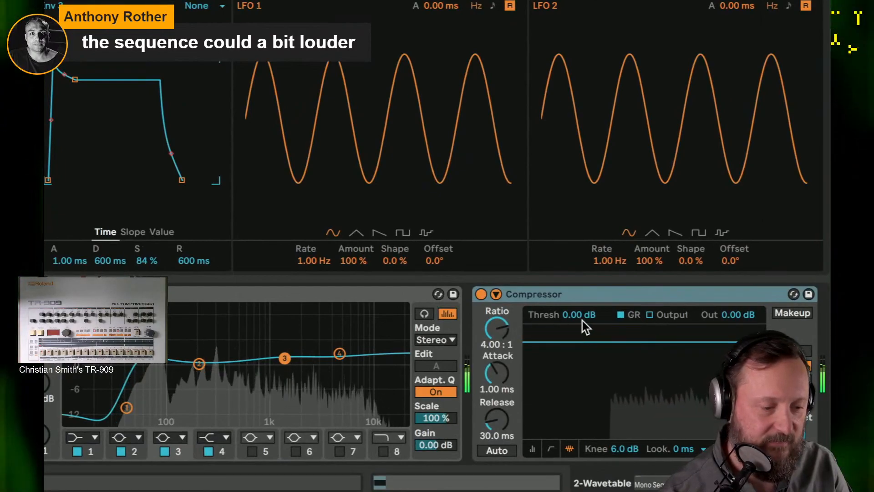
pyautogui.moveTo(506, 373); pyautogui.dragTo(507, 362)
pyautogui.moveTo(569, 312); pyautogui.dragTo(570, 367)
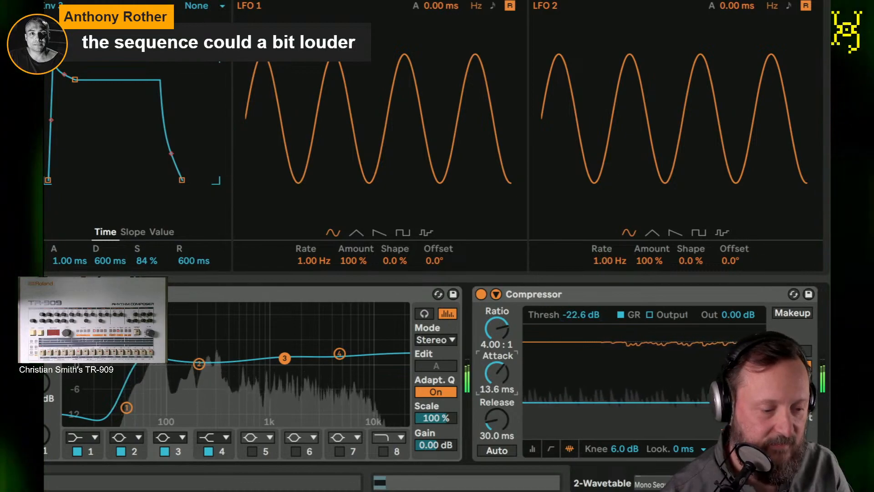
pyautogui.moveTo(497, 329); pyautogui.dragTo(497, 320)
pyautogui.moveTo(571, 315); pyautogui.dragTo(571, 322)
pyautogui.moveTo(499, 420); pyautogui.dragTo(498, 430)
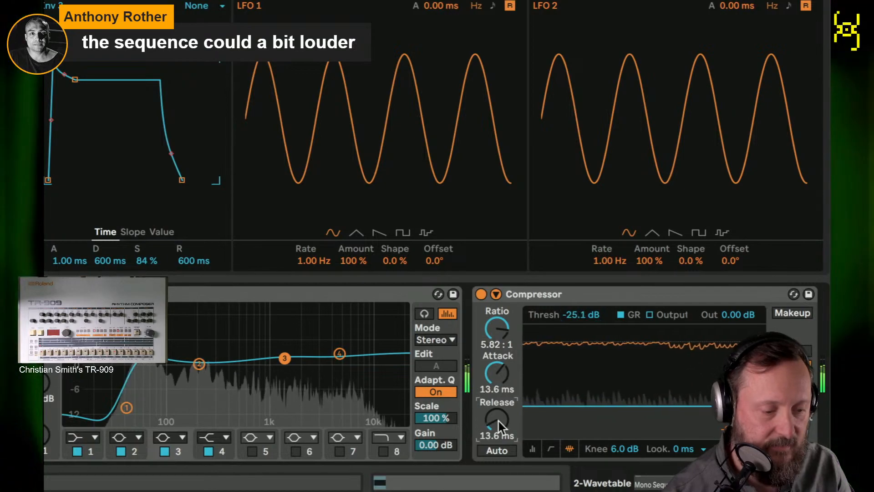
pyautogui.moveTo(497, 373); pyautogui.dragTo(497, 370)
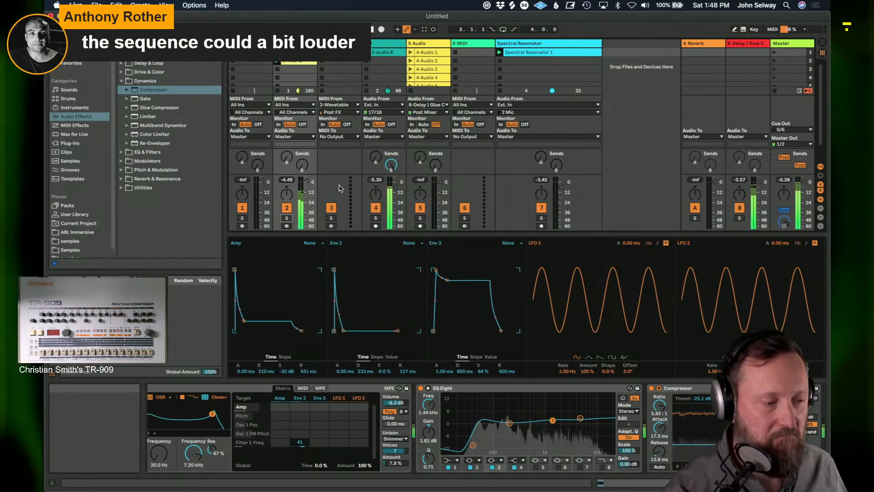
# Step: Solo the Spectral Resonator track, relaunch its recorded clip and set the resonator's Unison to 1
pyautogui.moveTo(240, 87); pyautogui.dragTo(242, 228)
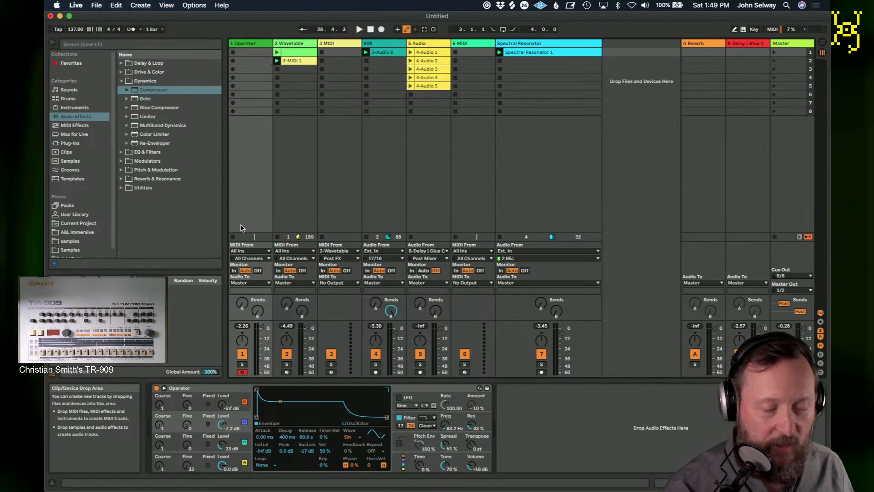
pyautogui.click(548, 44)
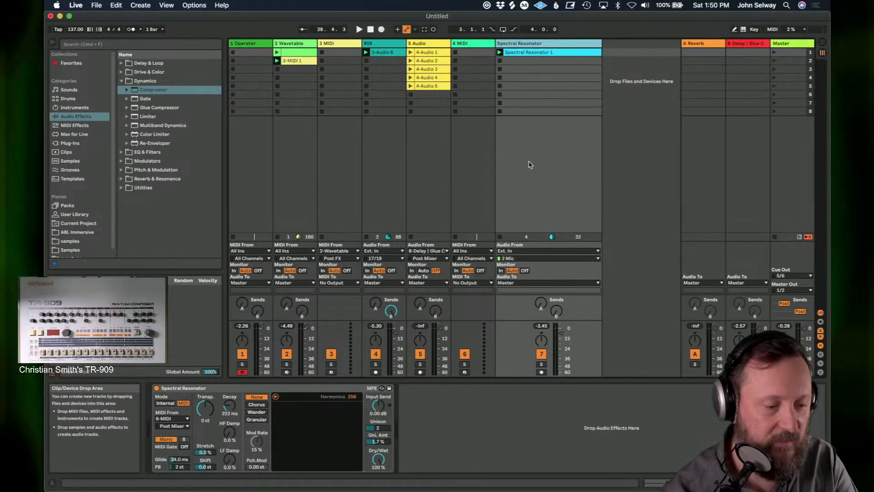
pyautogui.click(542, 364)
pyautogui.click(500, 53)
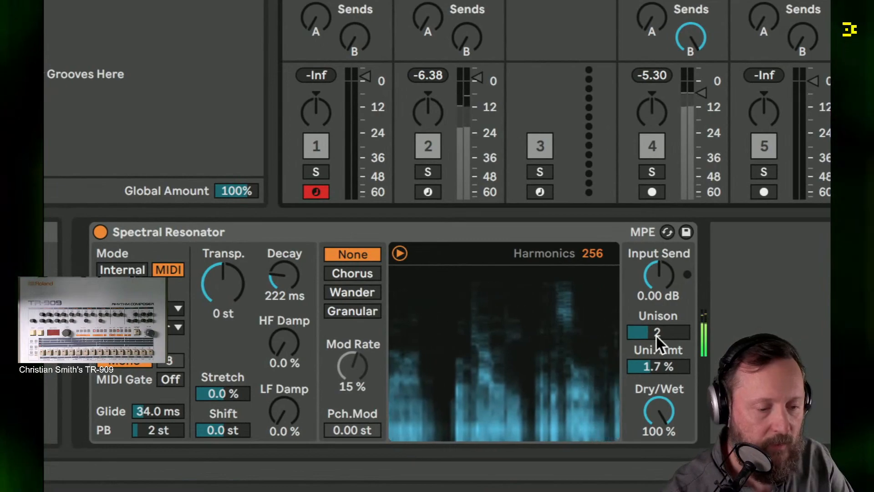
pyautogui.moveTo(656, 337); pyautogui.dragTo(657, 349)
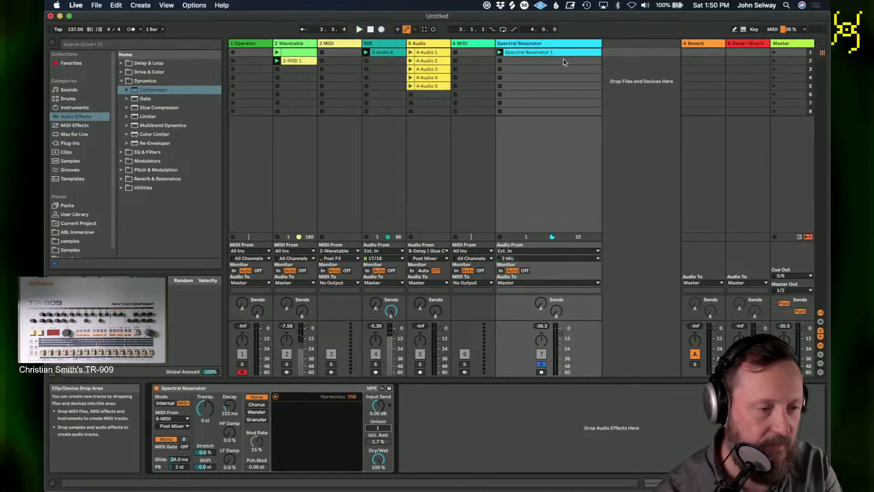
# Step: Move the Spectral Resonator clip's start marker to beat 2.4, just before the spoken phrase begins
pyautogui.click(558, 53)
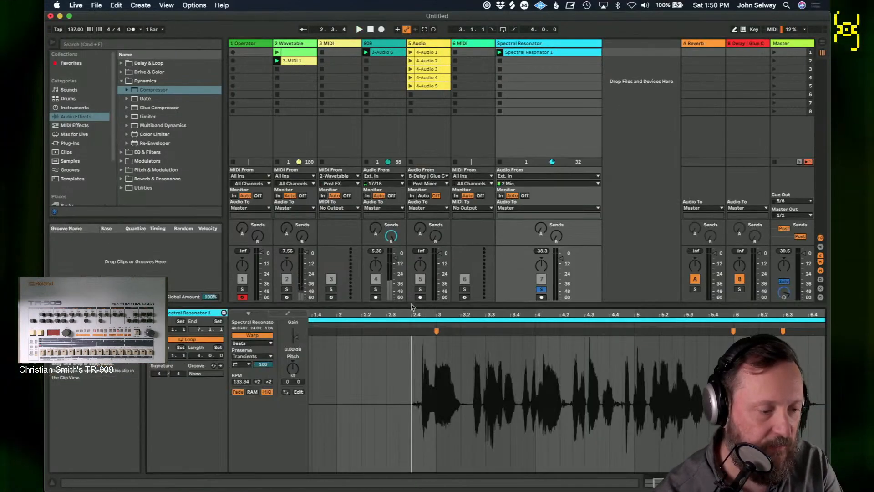
pyautogui.moveTo(377, 314); pyautogui.dragTo(376, 292)
pyautogui.moveTo(310, 331); pyautogui.dragTo(382, 326)
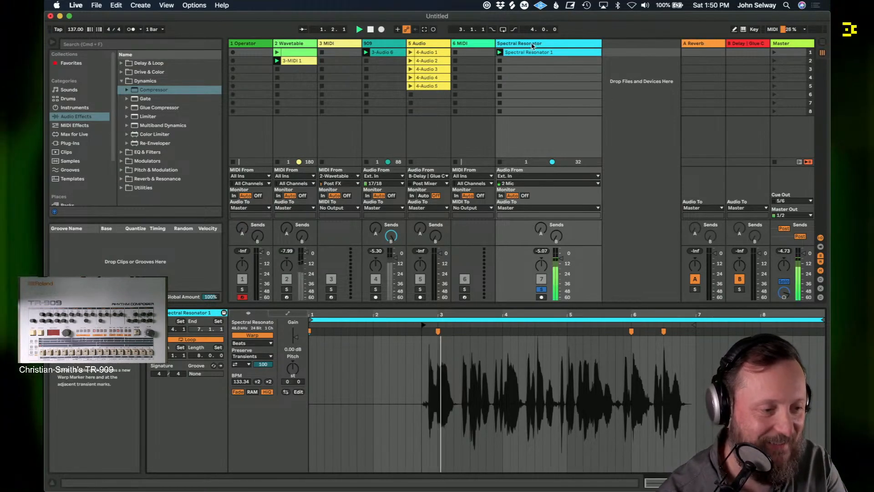
# Step: Set the Spectral Resonator's Unison to 2 and its unison amount to 2.1%
pyautogui.hotkey('shift', 'Tab')
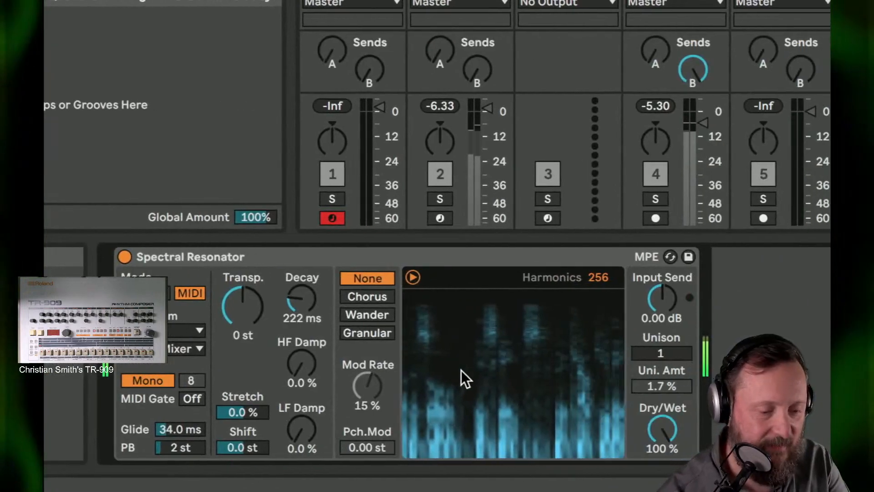
pyautogui.moveTo(654, 351); pyautogui.dragTo(654, 344)
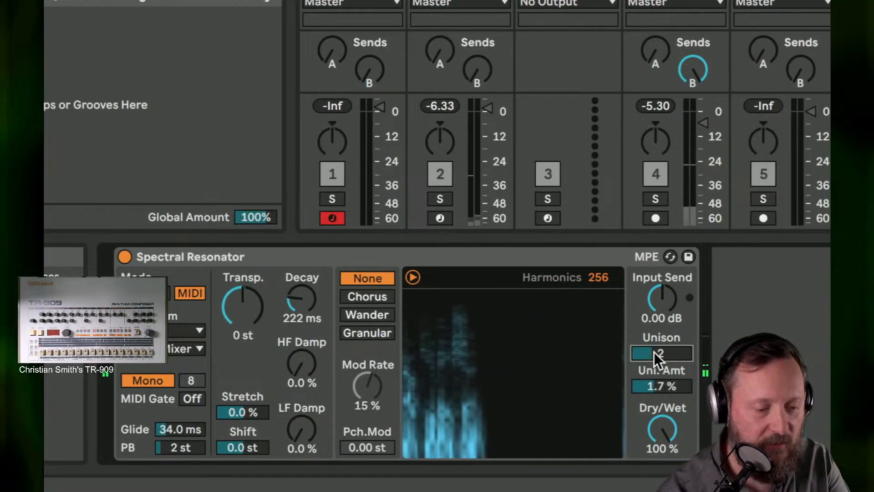
pyautogui.moveTo(660, 380); pyautogui.dragTo(659, 378)
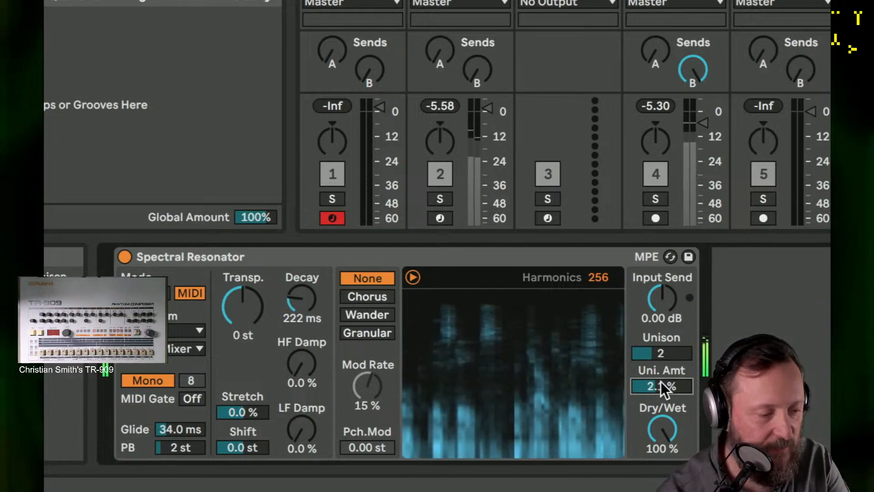
# Step: Raise the Spectral Resonator's Shift to about 12.5 st while the soloed clip plays
pyautogui.click(245, 446)
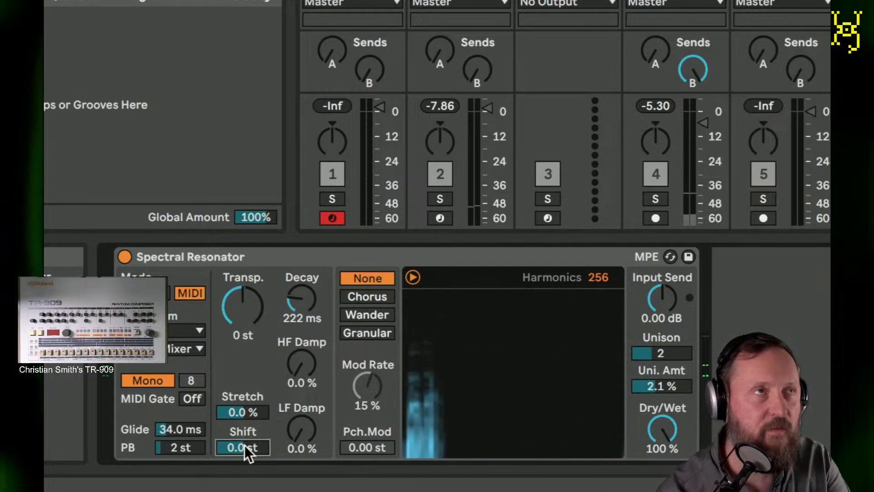
pyautogui.moveTo(245, 444)
pyautogui.mouseDown()
pyautogui.moveTo(244, 397)
pyautogui.moveTo(245, 438)
pyautogui.mouseUp()
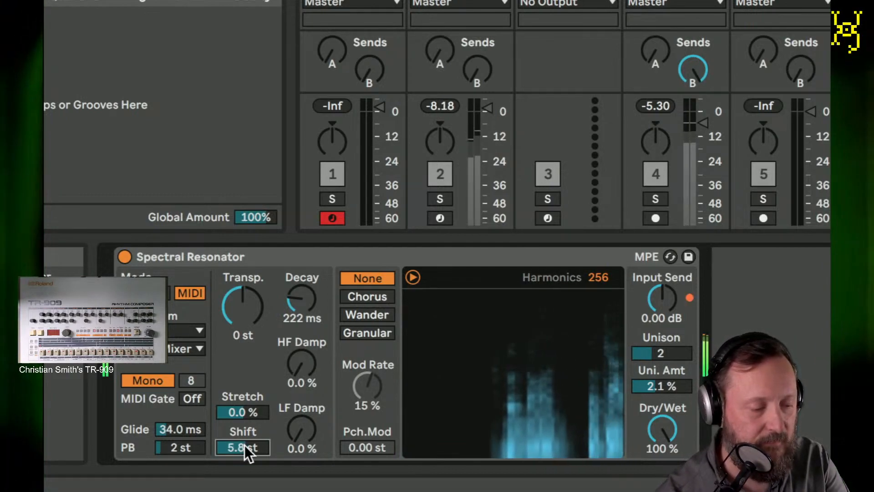
pyautogui.scroll(8, 245, 445)
pyautogui.scroll(9, 245, 445)
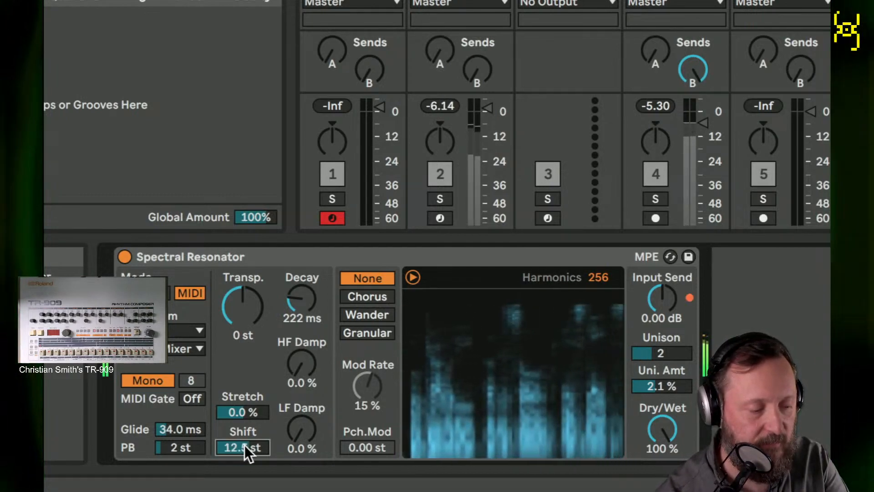
# Step: Try the Spectral Resonator's Shift at about 22 st and Stretch at 38% and -97%, and reset both to 0
pyautogui.scroll(3, 245, 445)
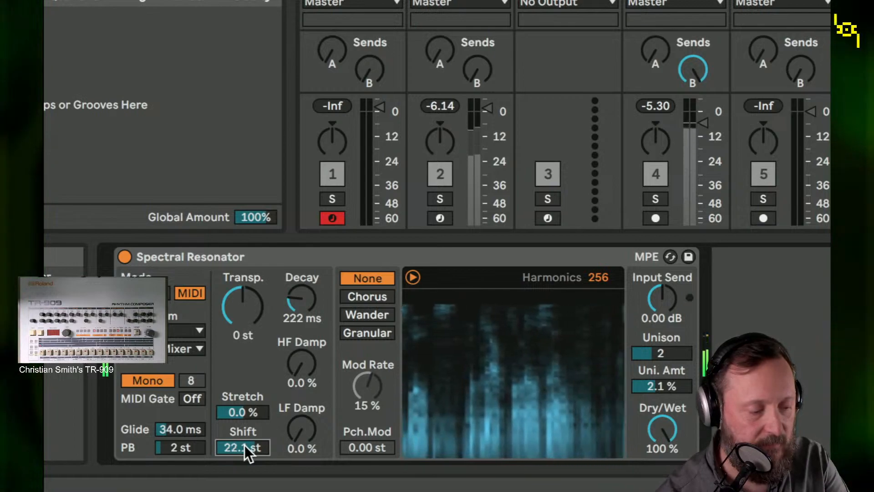
pyautogui.moveTo(244, 445); pyautogui.dragTo(244, 456)
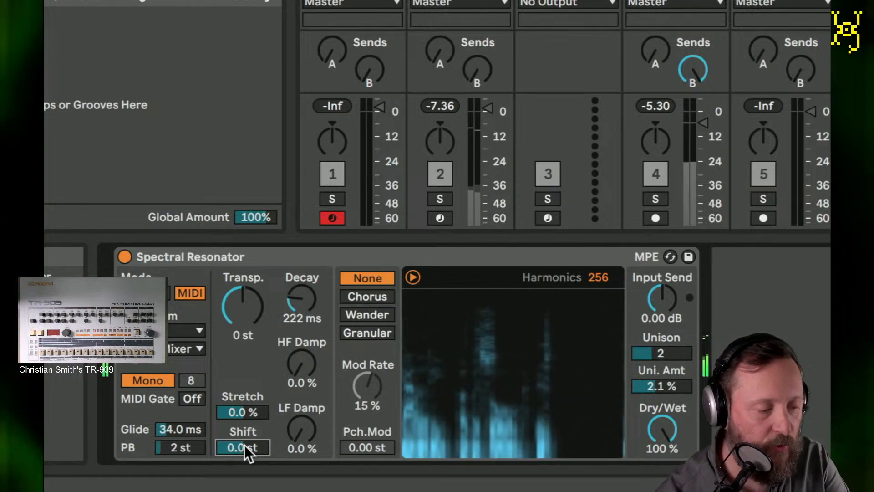
pyautogui.click(243, 412)
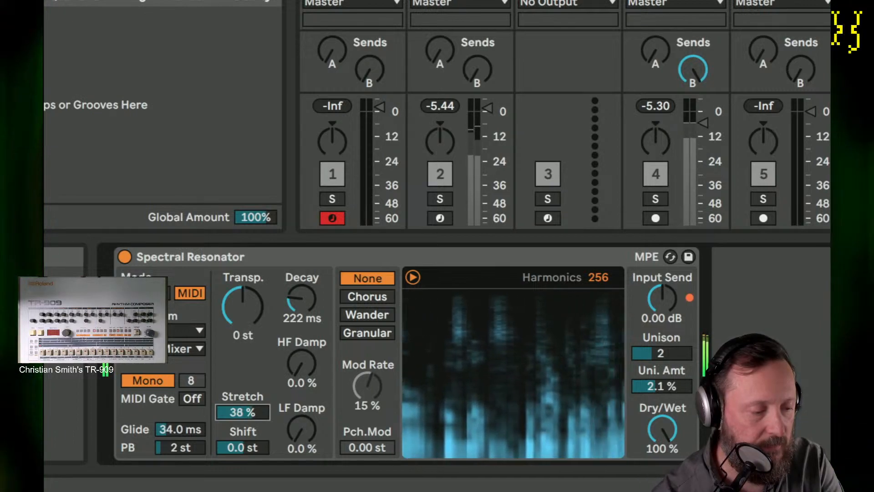
pyautogui.moveTo(242, 412)
pyautogui.mouseDown()
pyautogui.moveTo(243, 361)
pyautogui.moveTo(242, 473)
pyautogui.moveTo(253, 412)
pyautogui.mouseUp()
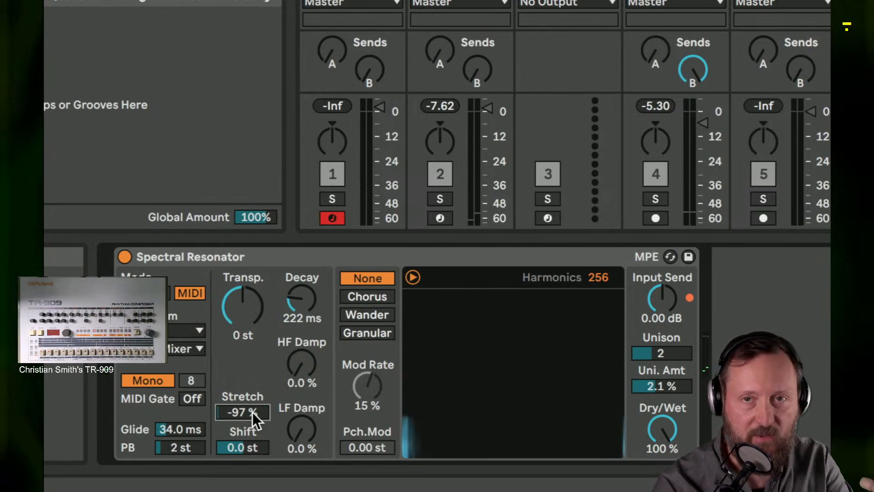
pyautogui.moveTo(252, 411)
pyautogui.mouseDown()
pyautogui.moveTo(252, 380)
pyautogui.moveTo(254, 418)
pyautogui.mouseUp()
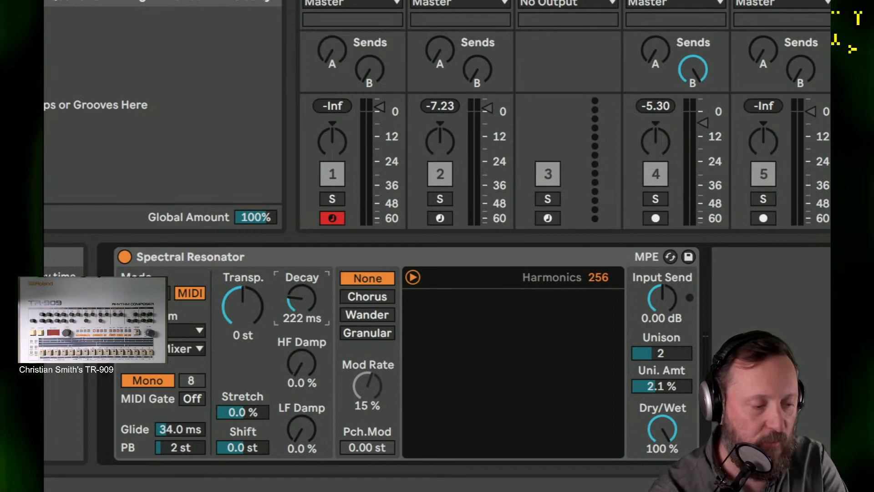
# Step: Try a Spectral Resonator Decay of up to 1.76 s, LF Damp at 91% and HF Damp at 81%, and reset both dampings to 0%
pyautogui.moveTo(299, 300); pyautogui.dragTo(298, 265)
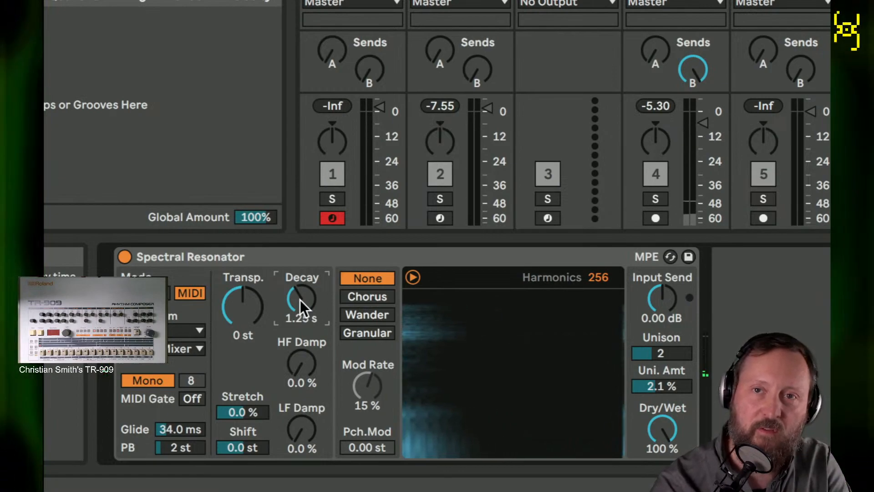
pyautogui.moveTo(299, 299)
pyautogui.mouseDown()
pyautogui.moveTo(300, 286)
pyautogui.moveTo(299, 299)
pyautogui.mouseUp()
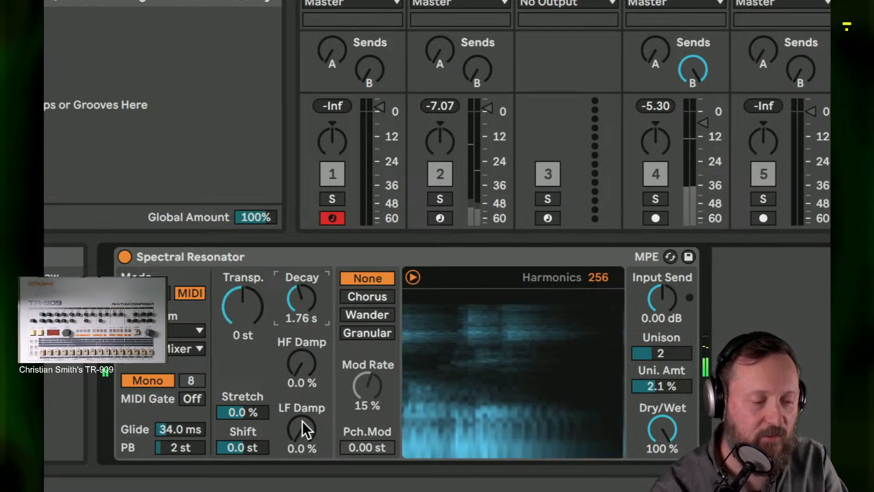
pyautogui.moveTo(303, 421); pyautogui.dragTo(302, 404)
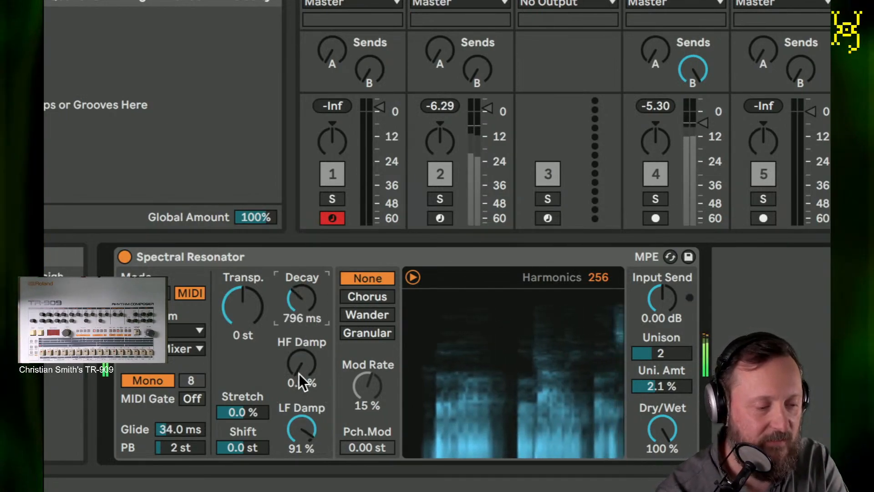
pyautogui.moveTo(302, 380); pyautogui.dragTo(302, 367)
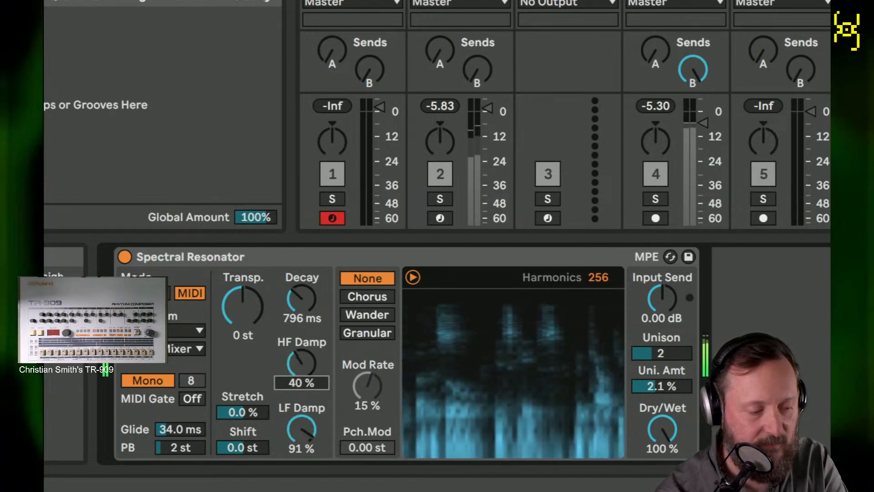
pyautogui.moveTo(299, 375); pyautogui.dragTo(299, 357)
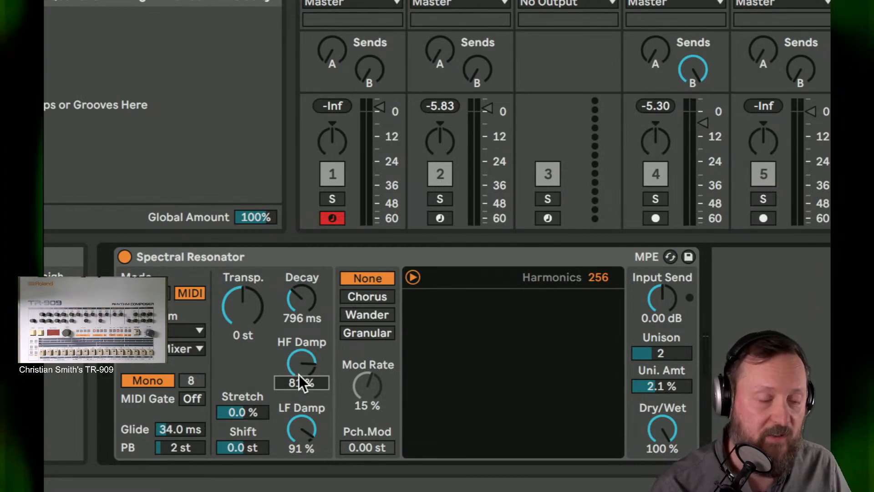
pyautogui.moveTo(301, 363); pyautogui.dragTo(302, 418)
pyautogui.moveTo(302, 429); pyautogui.dragTo(288, 408)
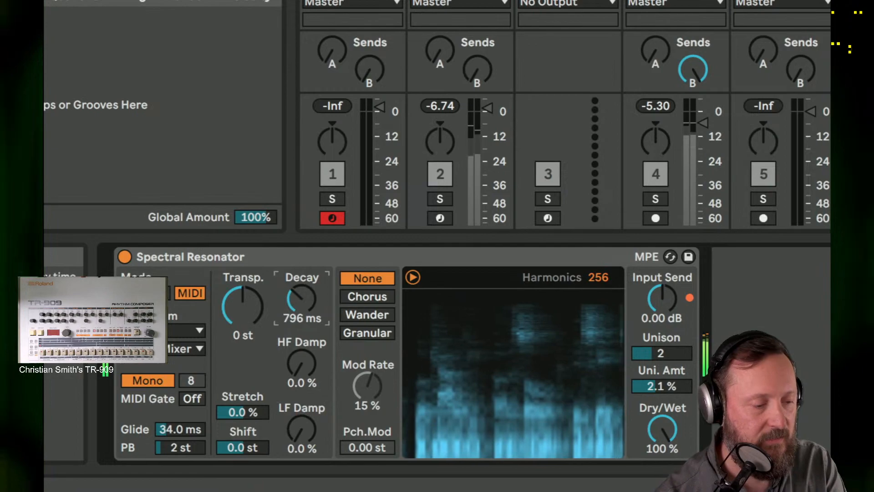
# Step: Shorten the Spectral Resonator's Decay to 157 ms and unsolo its track to play it with the others
pyautogui.moveTo(302, 298); pyautogui.dragTo(302, 353)
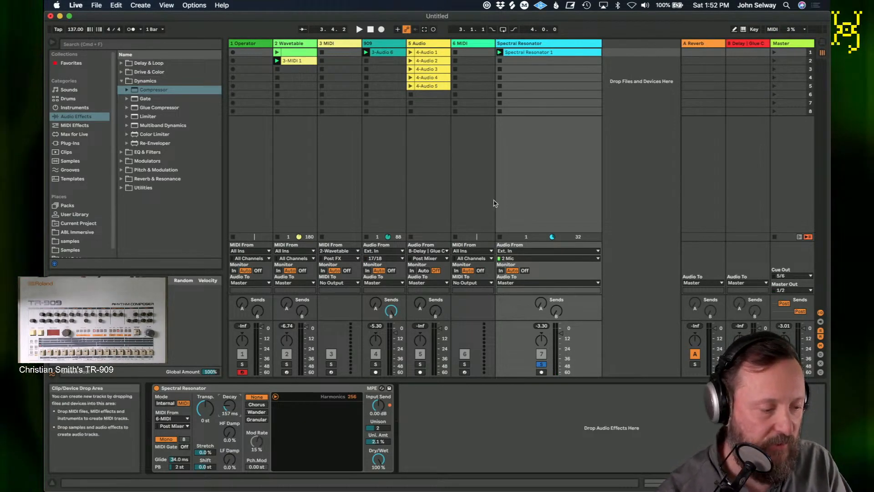
pyautogui.click(543, 365)
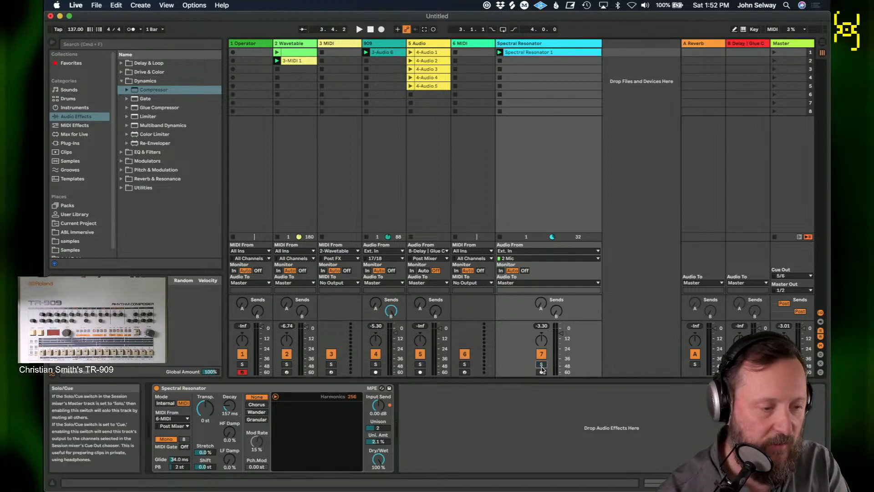
pyautogui.press('space')
# Step: Set the Spectral Resonator clip's loop to four bars, from bar 3 to bar 7
pyautogui.doubleClick(533, 53)
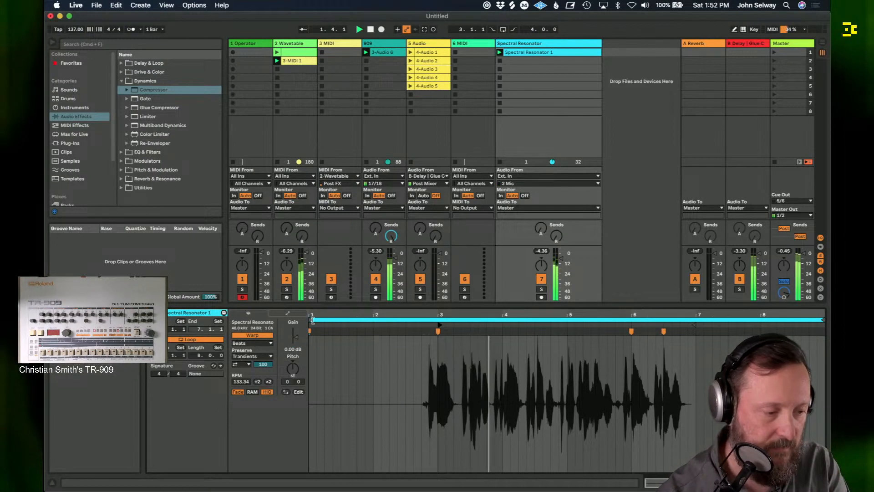
pyautogui.moveTo(312, 320); pyautogui.dragTo(439, 320)
pyautogui.moveTo(824, 320); pyautogui.dragTo(819, 320)
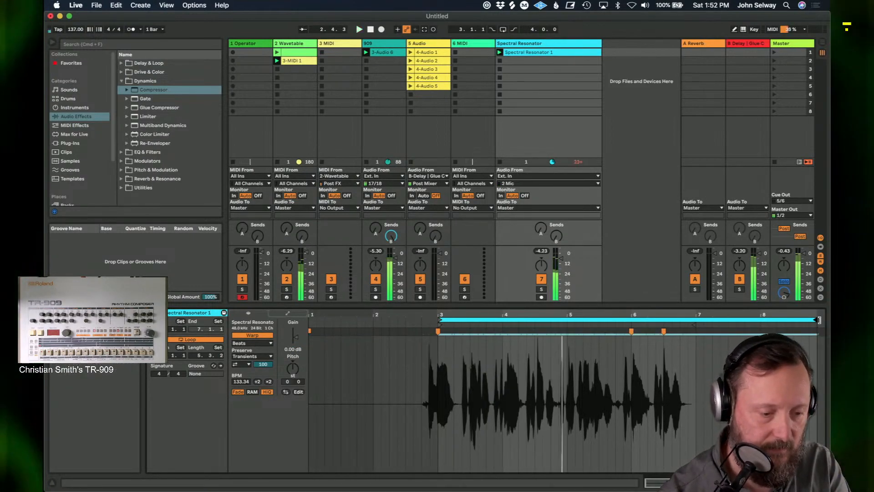
pyautogui.moveTo(702, 332); pyautogui.dragTo(695, 332)
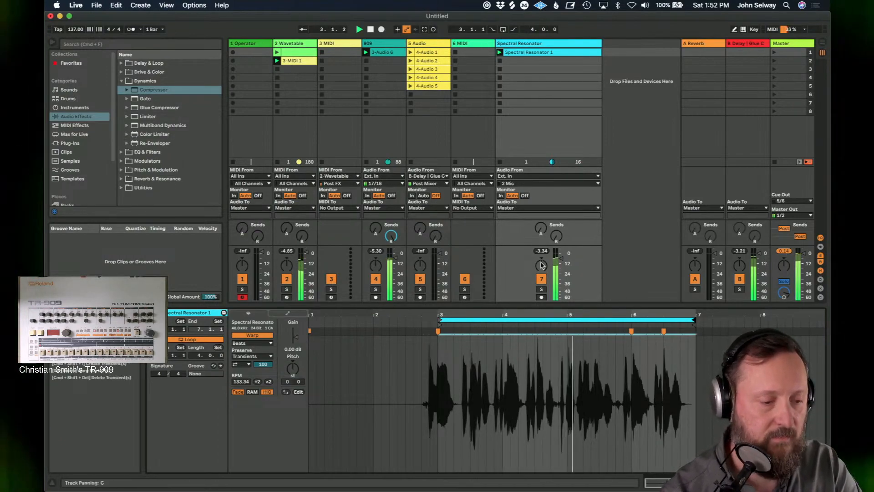
# Step: Arm the 6 MIDI track during playback and set the Spectral Resonator track's volume to -2.0 dB
pyautogui.click(465, 298)
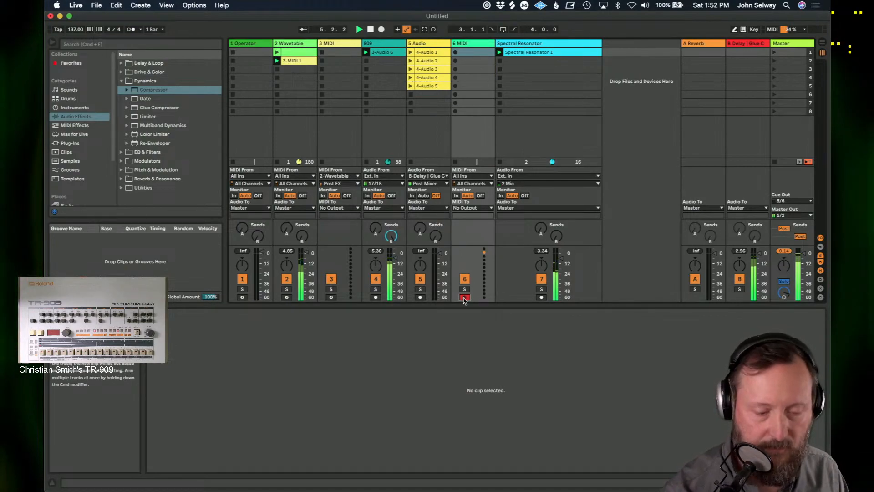
pyautogui.moveTo(561, 258); pyautogui.dragTo(561, 255)
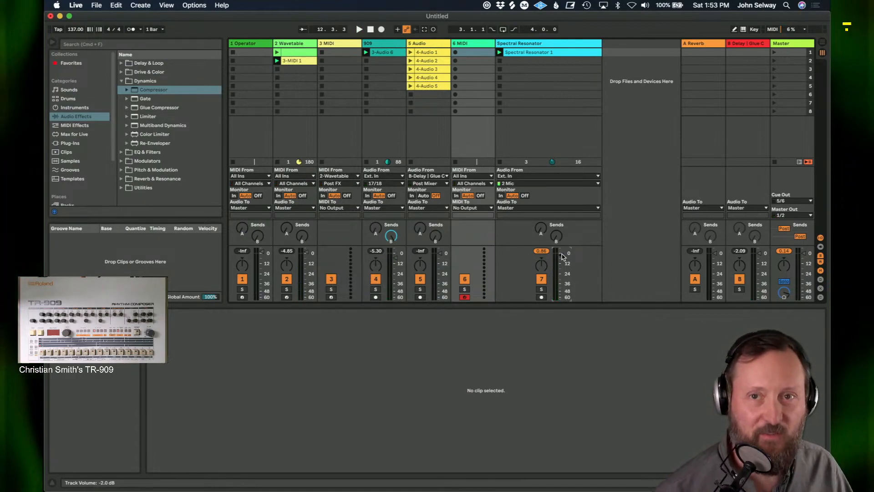
# Step: Switch the Spectral Resonator device to Poly mode with 8 voices
pyautogui.doubleClick(547, 44)
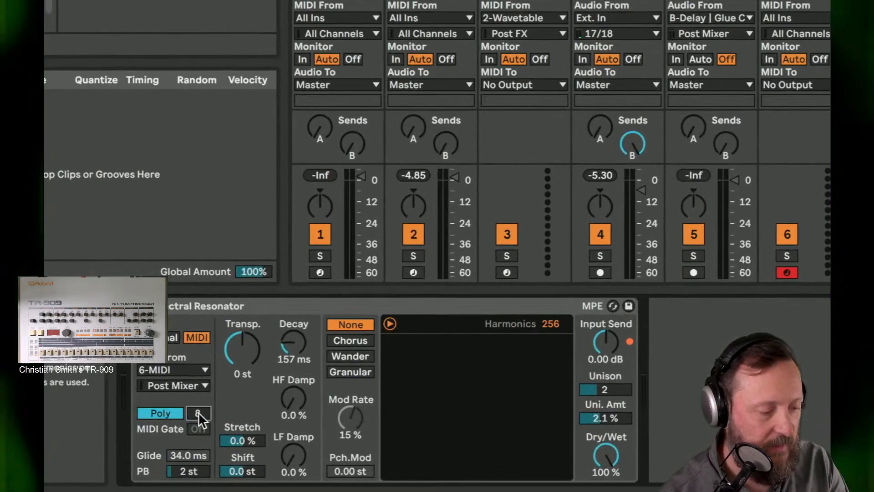
pyautogui.moveTo(196, 415)
pyautogui.mouseDown()
pyautogui.moveTo(196, 400)
pyautogui.moveTo(196, 423)
pyautogui.mouseUp()
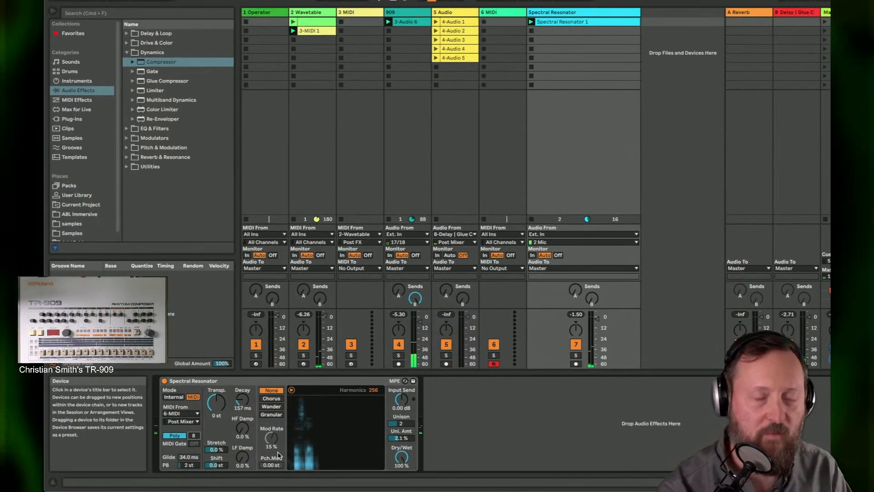
# Step: Add a Compressor after the Spectral Resonator with Makeup on and the threshold at -25.8 dB
pyautogui.doubleClick(142, 64)
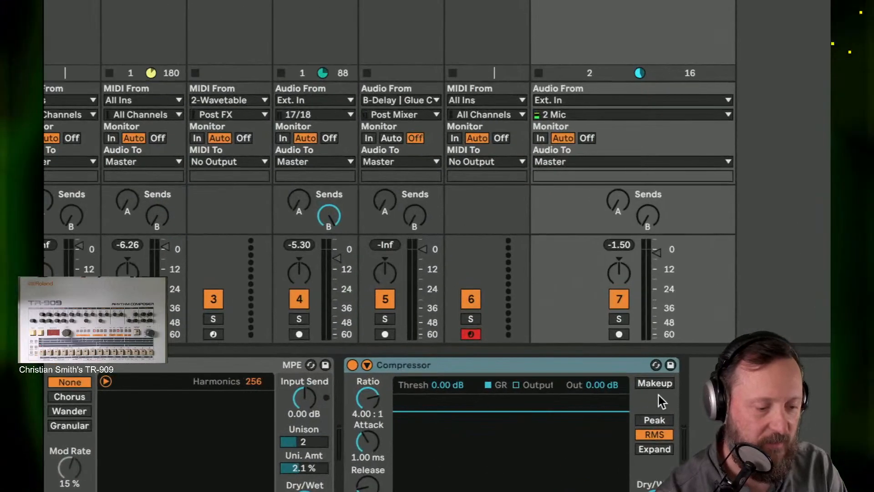
pyautogui.click(655, 384)
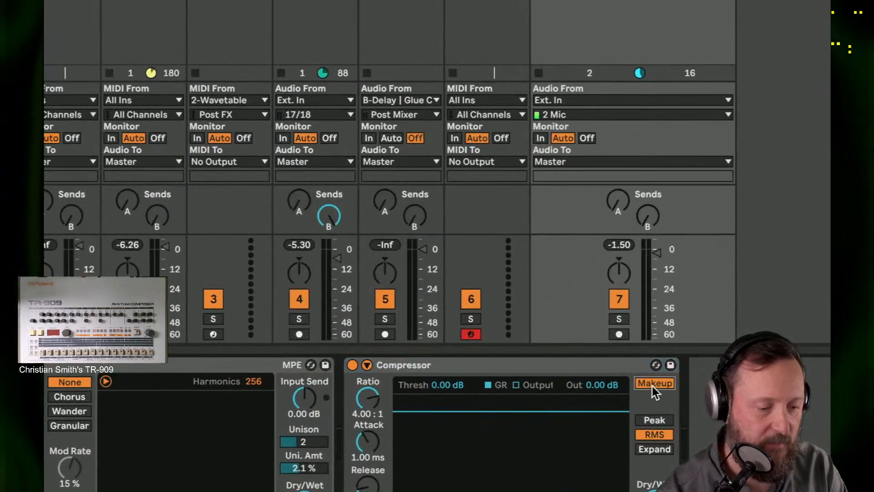
pyautogui.moveTo(526, 386); pyautogui.dragTo(526, 426)
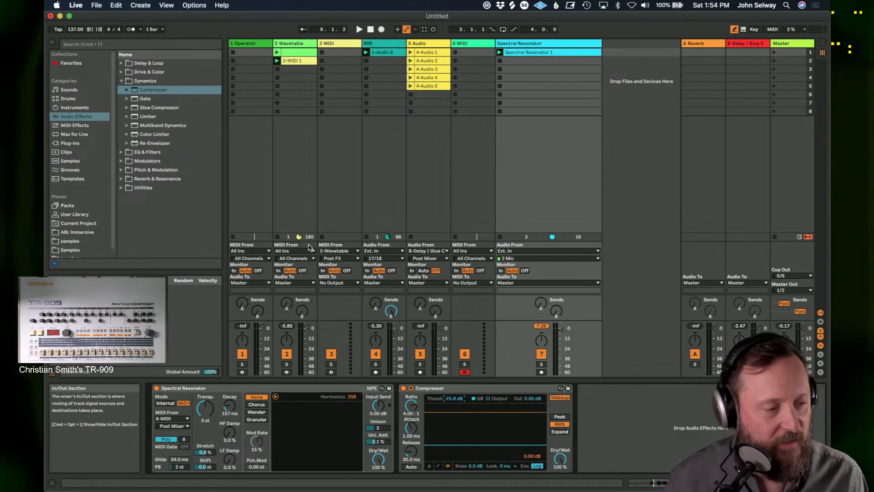
# Step: Review the 909 and Spectral Resonator device chains and turn on the Mono Sequencer on the Wavetable track
pyautogui.click(388, 45)
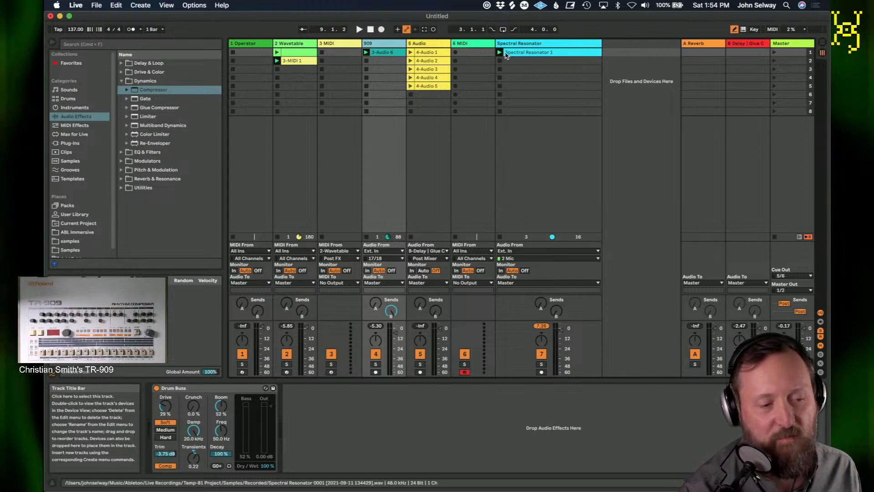
pyautogui.click(517, 44)
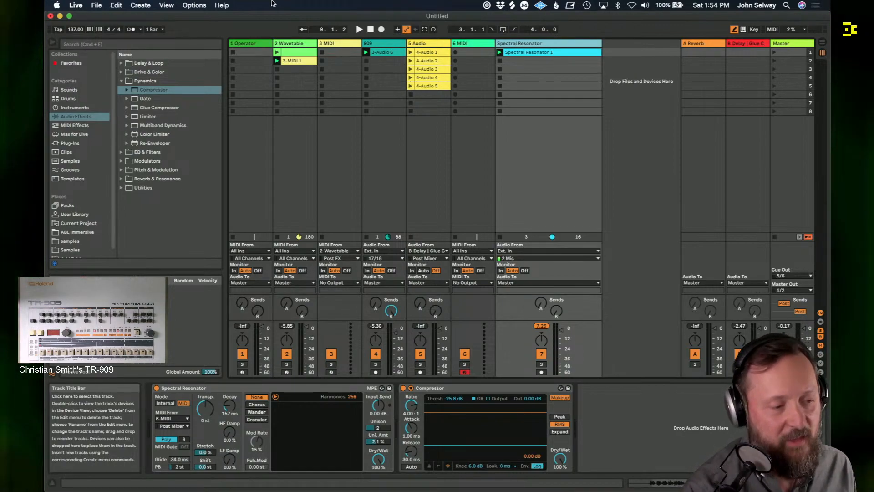
pyautogui.click(298, 42)
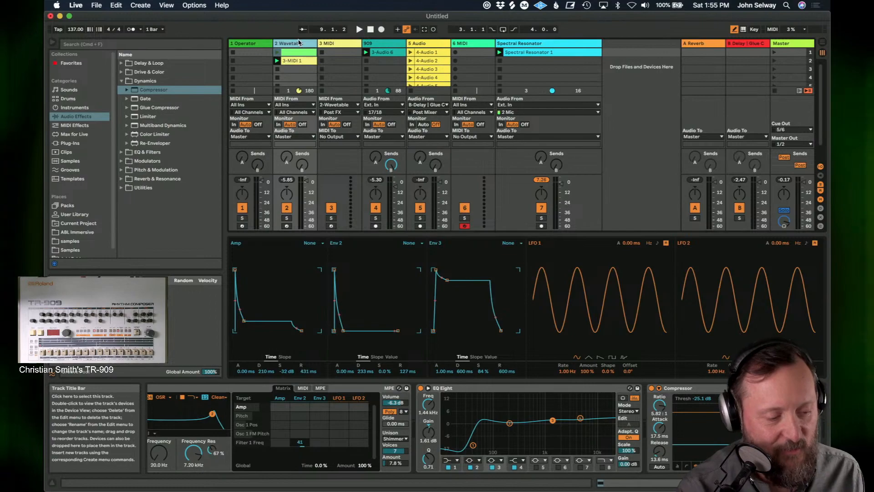
pyautogui.hscroll(-10, 232, 405)
pyautogui.hscroll(-5, 231, 406)
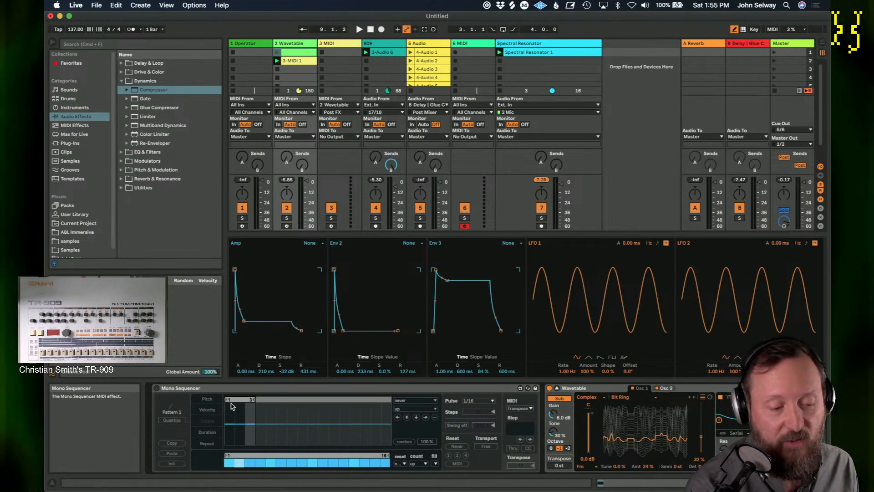
pyautogui.click(157, 388)
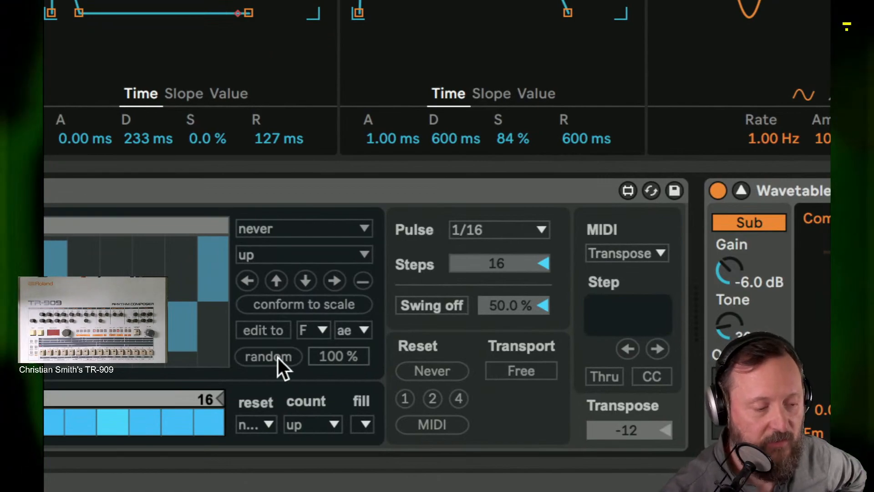
# Step: Examine the root note and scale choices beside the Mono Sequencer's Pitch pattern
pyautogui.click(324, 327)
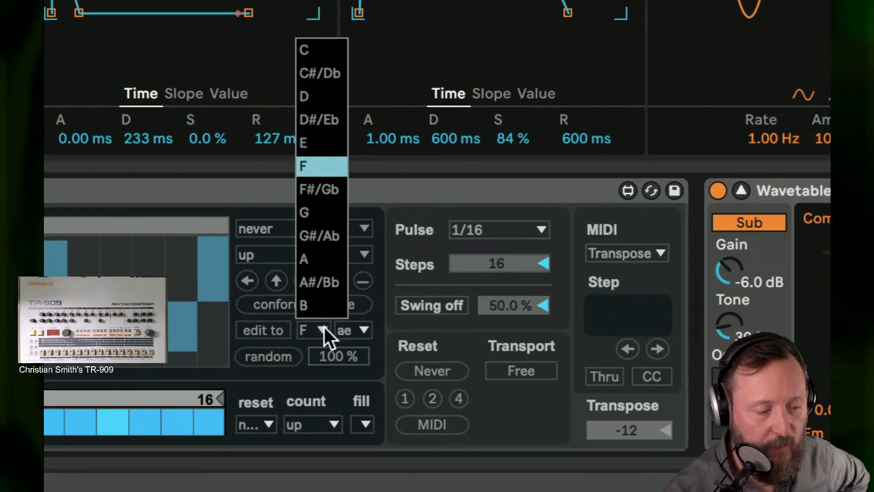
pyautogui.click(317, 329)
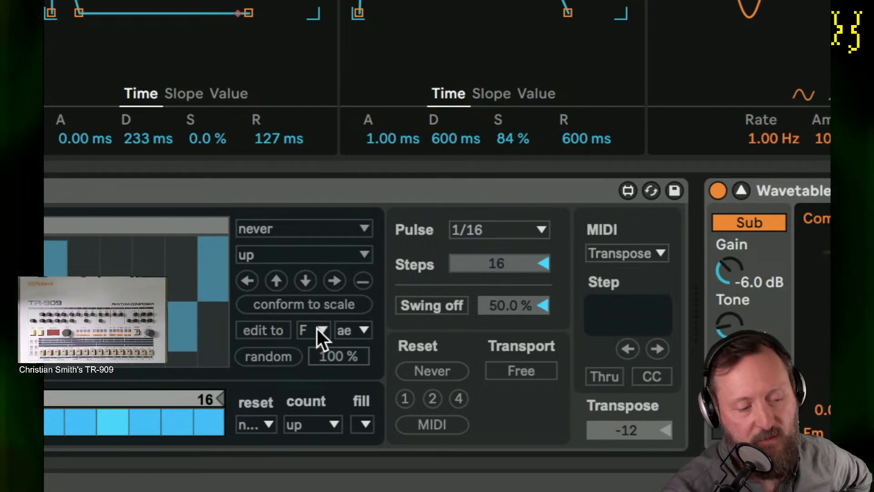
pyautogui.click(351, 331)
pyautogui.click(357, 331)
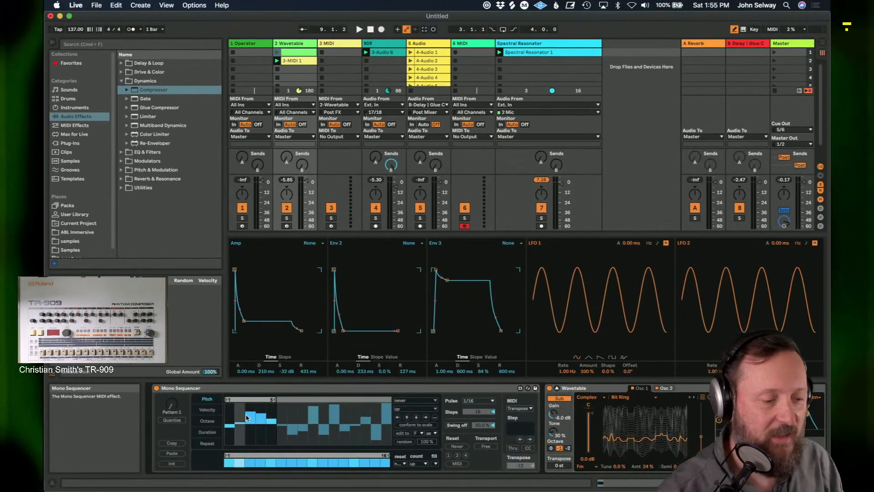
pyautogui.hscroll(10, 815, 456)
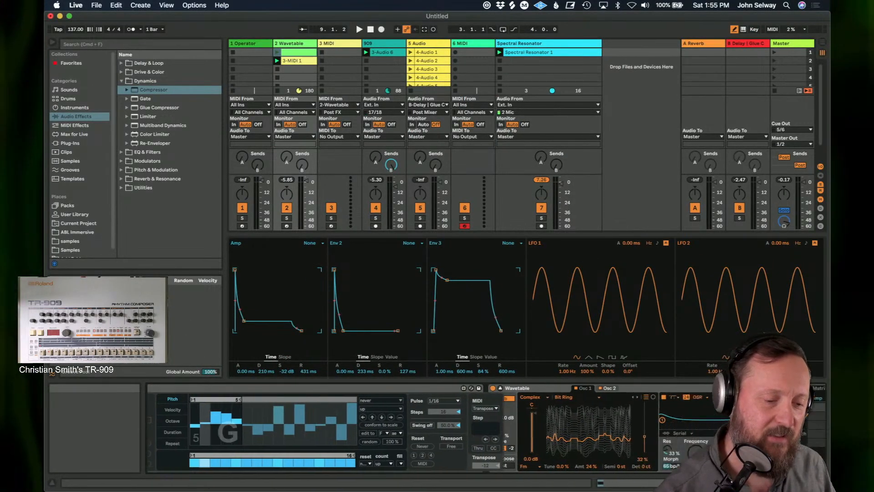